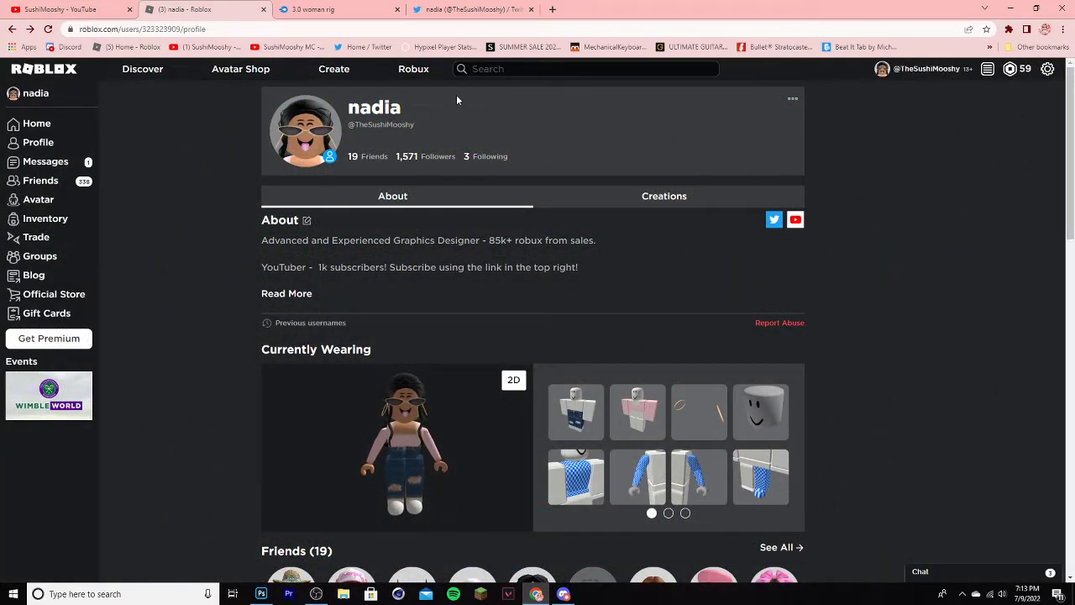
# Open the third listed experience, the private "Gfx stuff", for editing in Roblox Studio.
pyautogui.click(331, 69)
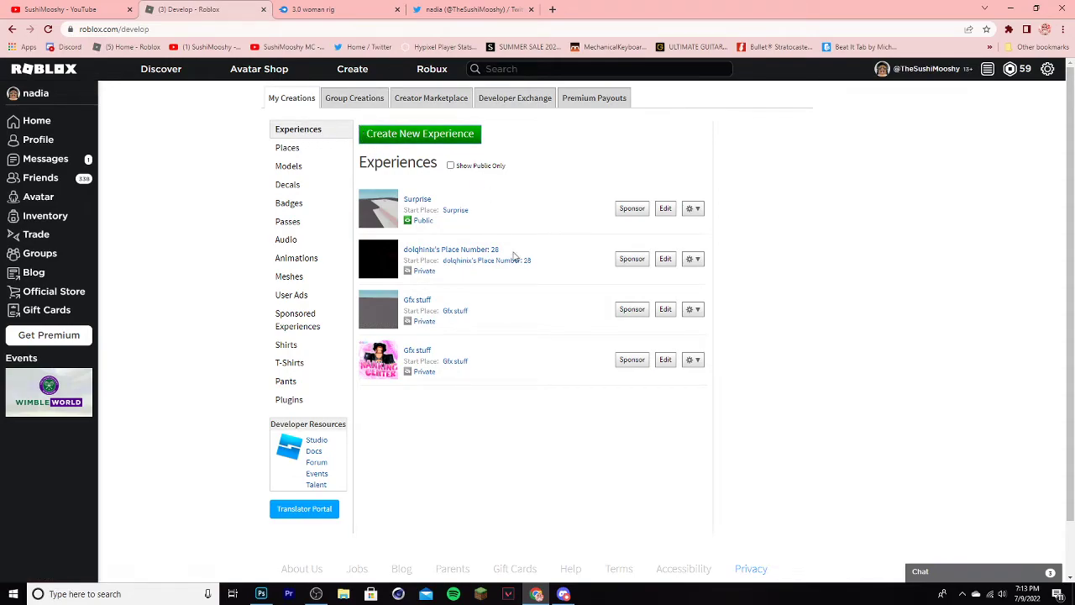
pyautogui.click(668, 311)
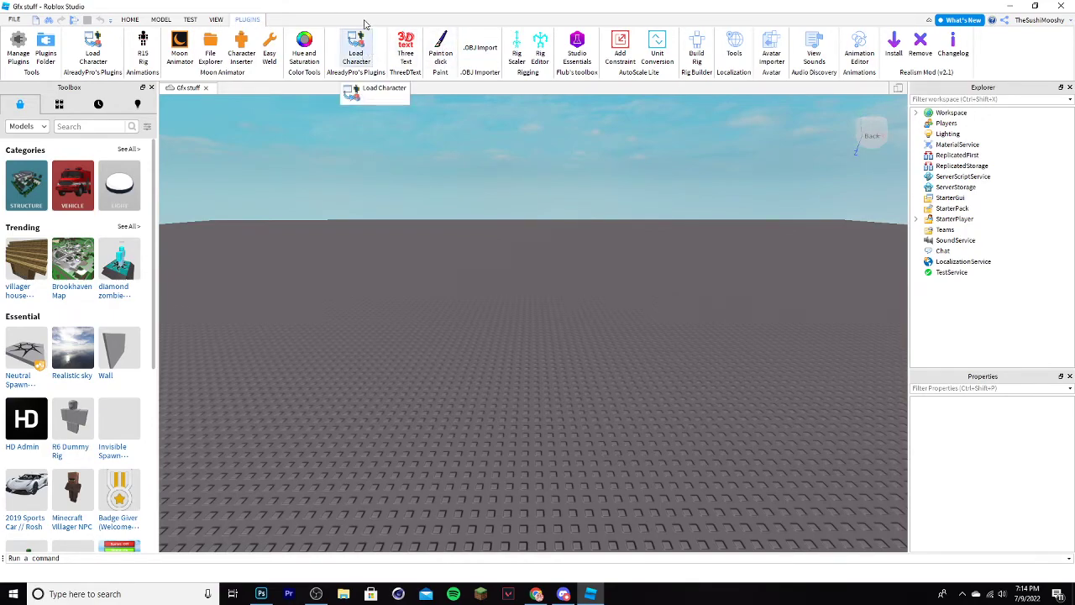
# Search the Toolbox plugins for "load character" and examine the Load Character plugin results.
pyautogui.click(220, 20)
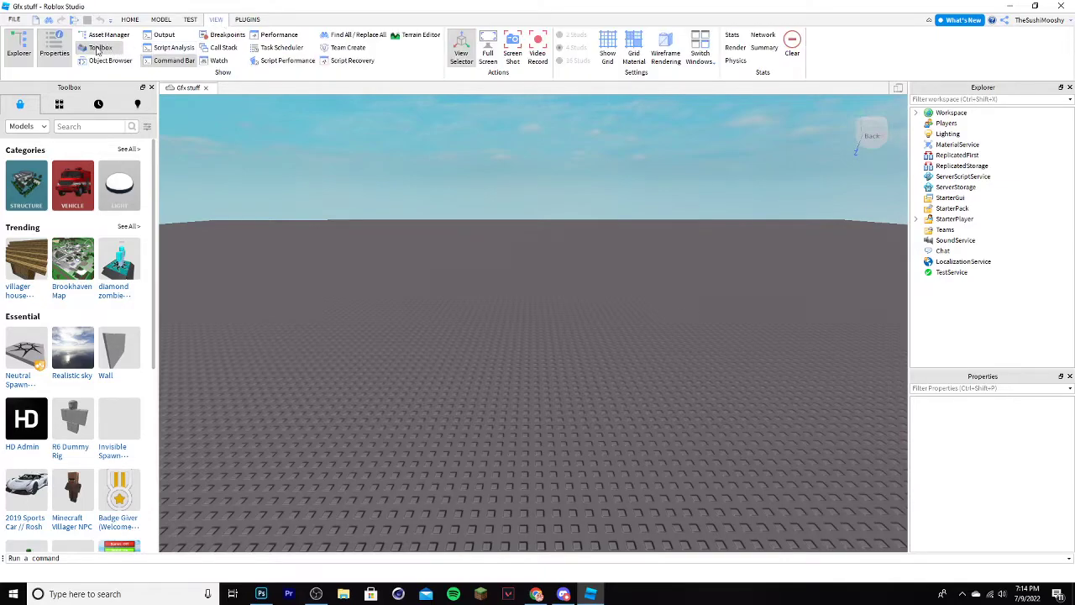
pyautogui.click(25, 126)
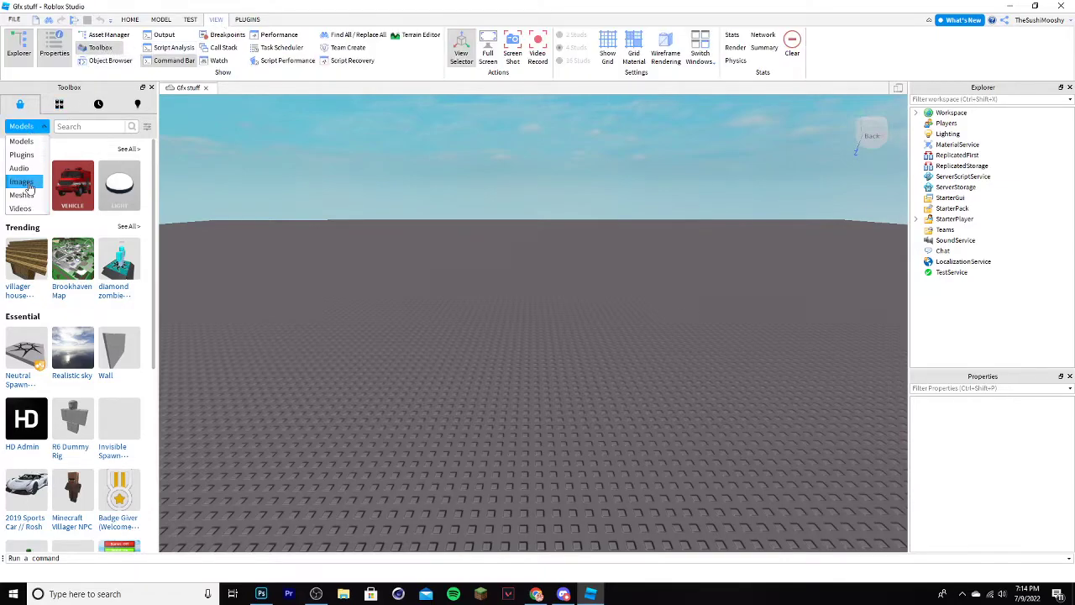
pyautogui.click(21, 154)
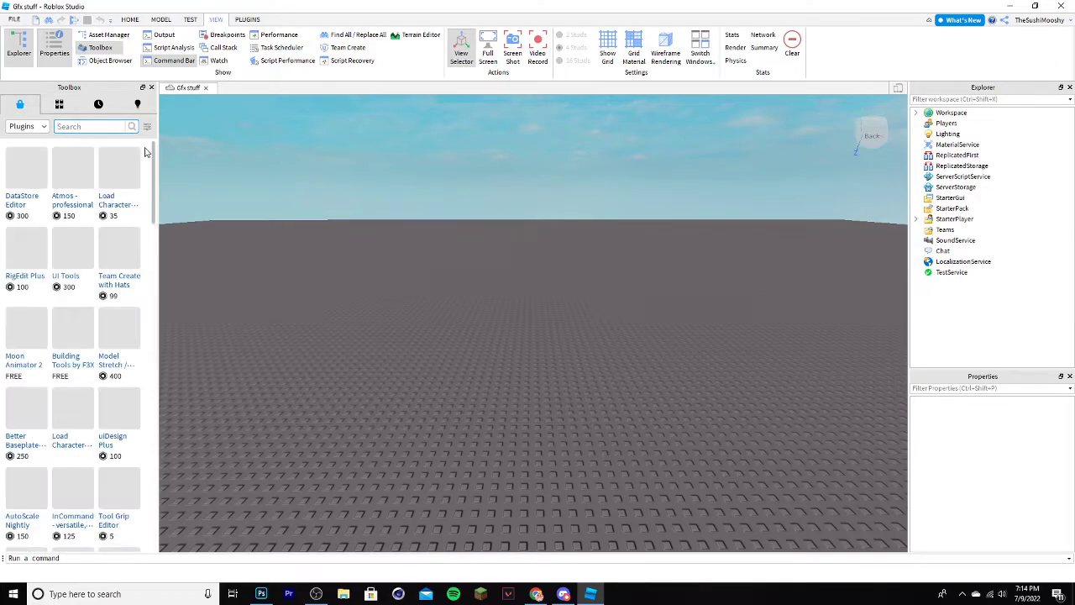
pyautogui.write('load character')
pyautogui.press('Return')
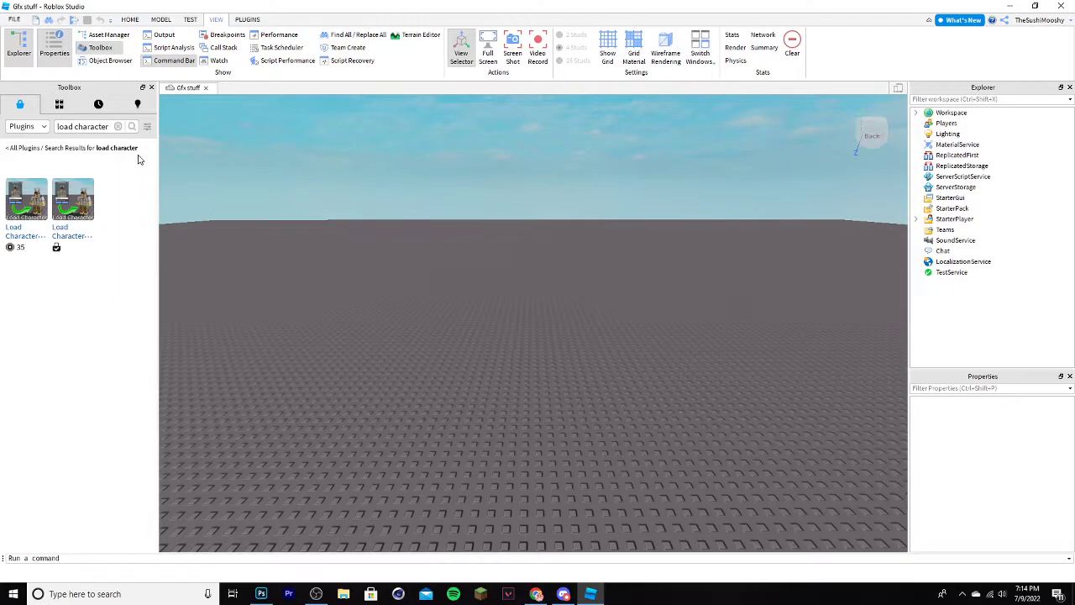
pyautogui.moveTo(47, 222)
pyautogui.moveTo(84, 211)
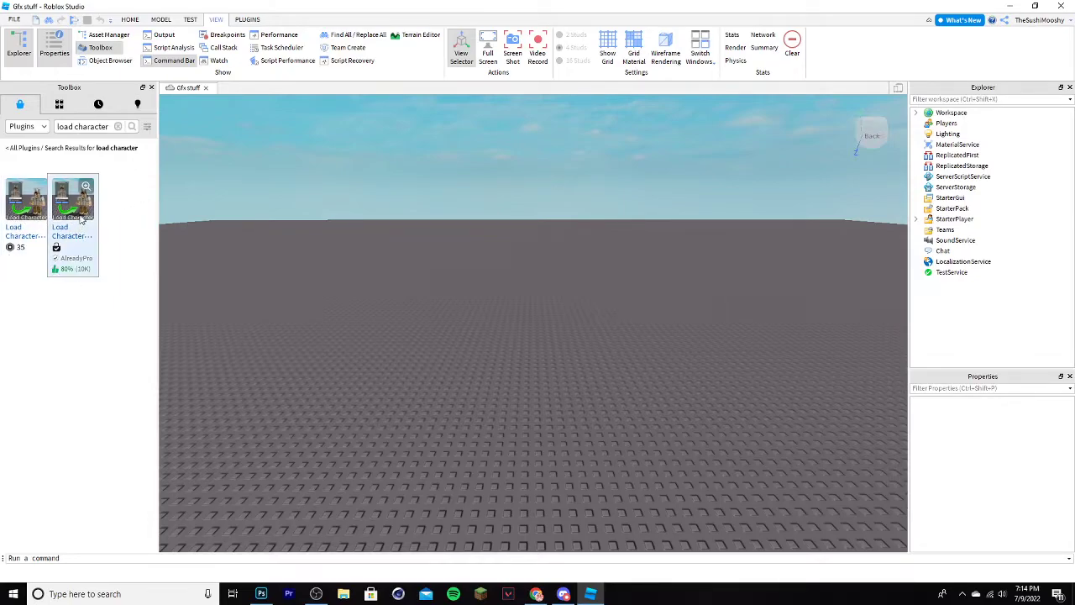
pyautogui.click(247, 19)
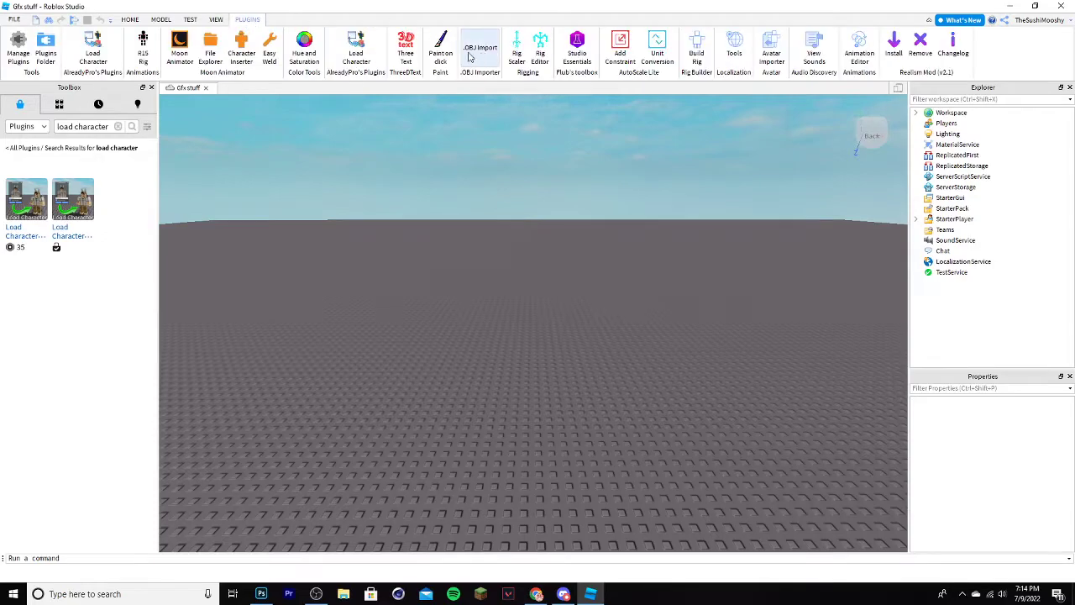
pyautogui.click(356, 53)
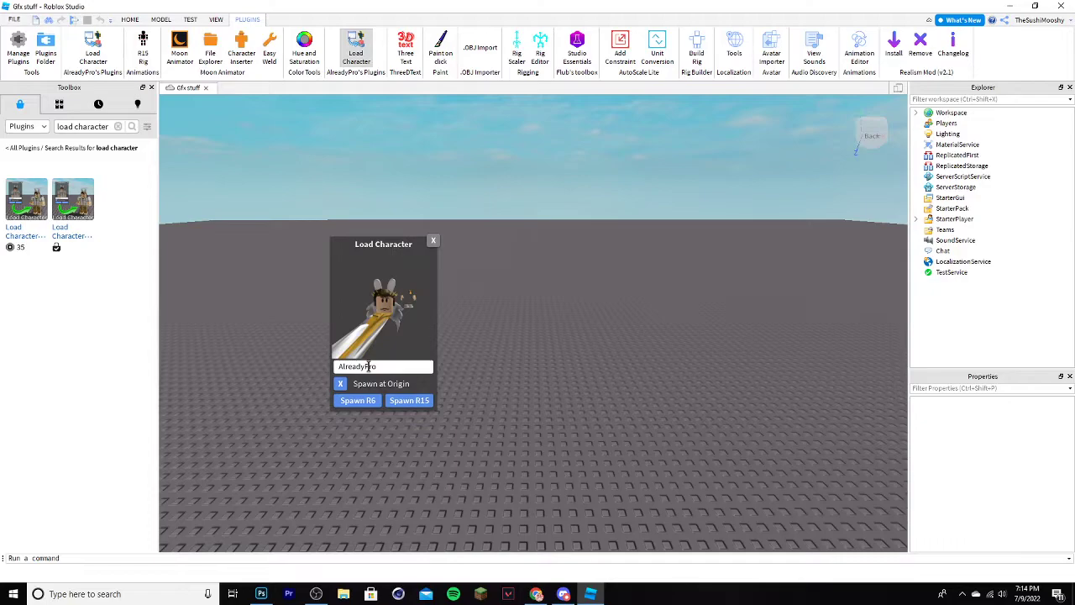
pyautogui.doubleClick(368, 367)
pyautogui.write('thesushimooshy')
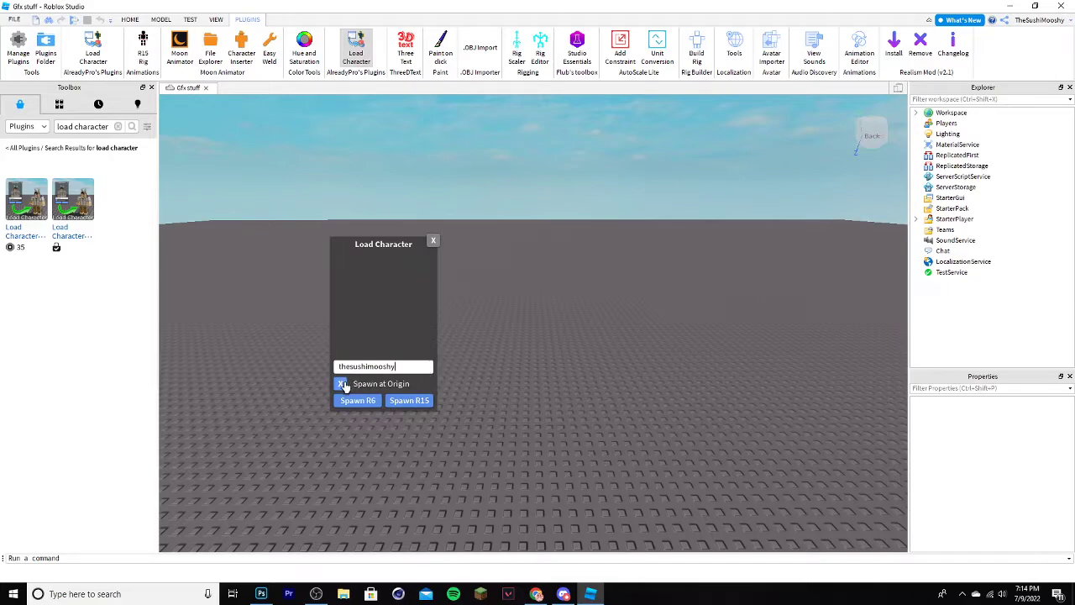
pyautogui.click(340, 383)
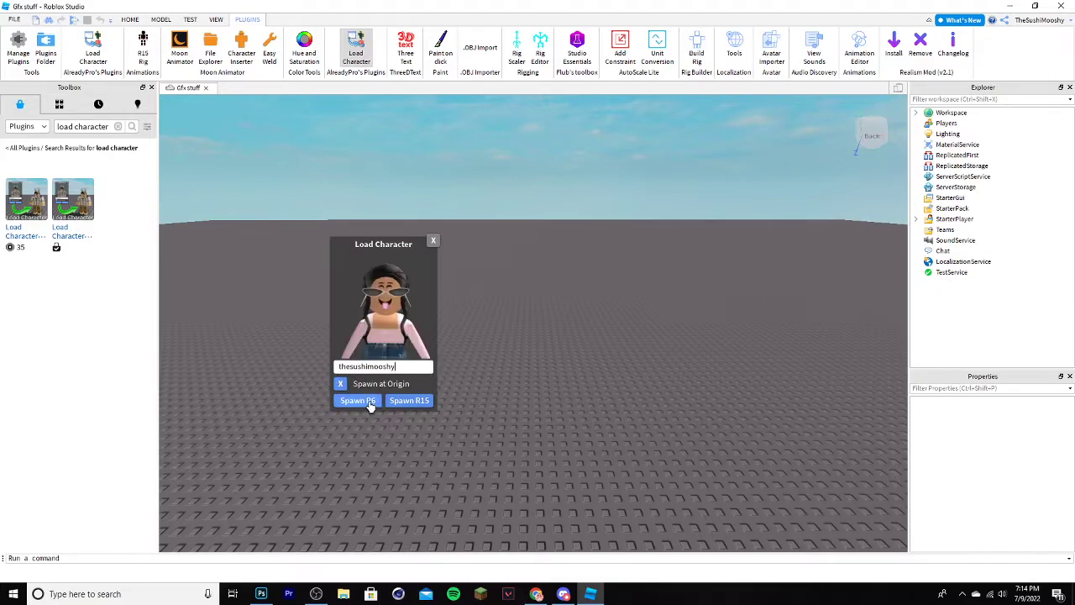
pyautogui.click(359, 401)
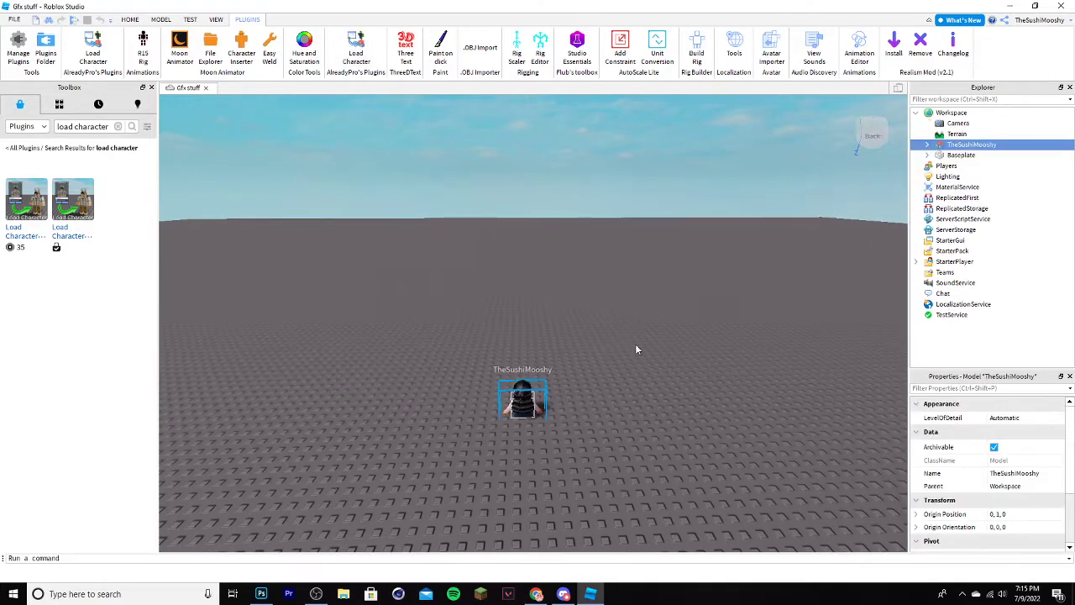
# Raise the spawned character onto the baseplate by setting its origin position to 0, 3, 0.
pyautogui.moveTo(663, 346); pyautogui.dragTo(663, 345, button='right')
pyautogui.press('w')
pyautogui.press('a')
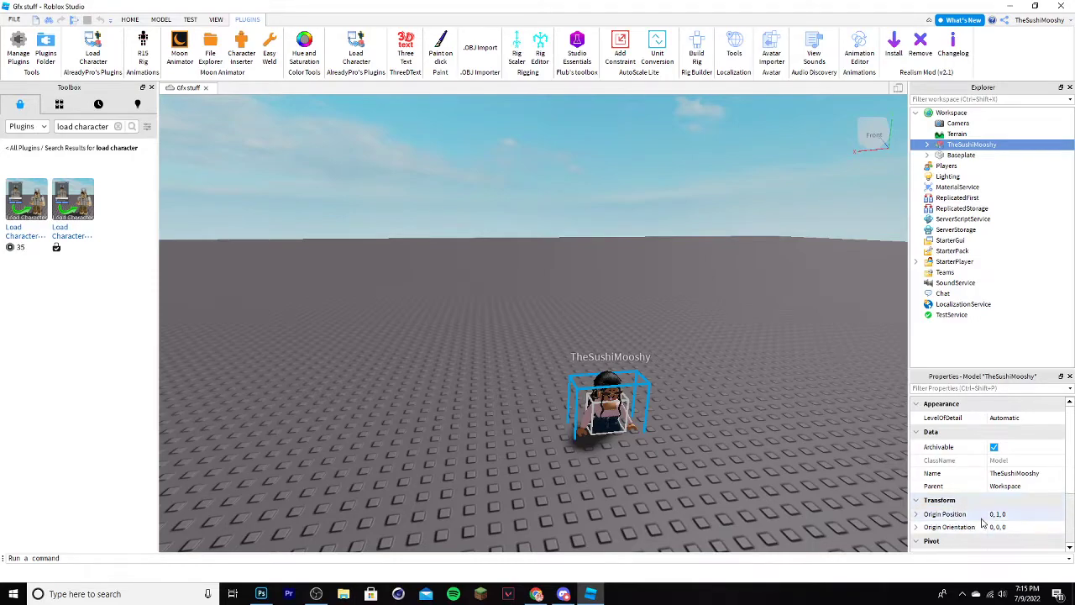
pyautogui.click(1015, 516)
pyautogui.click(998, 514)
pyautogui.moveTo(996, 514); pyautogui.dragTo(1000, 514)
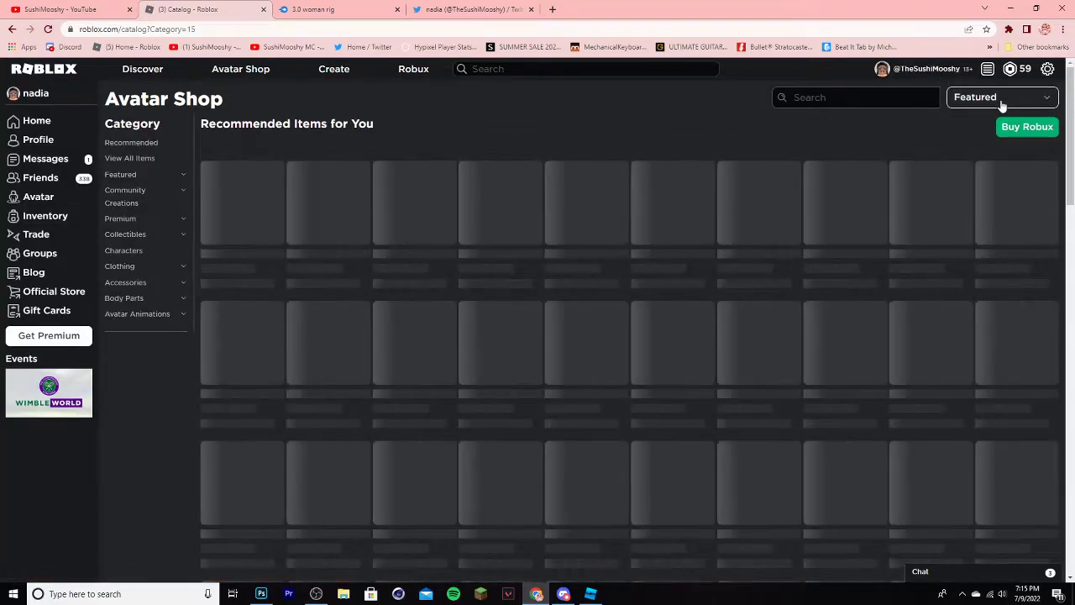
# Switch to Chrome, search the Avatar Shop's Collectibles for "super super happy face" and copy the Super Super Happy Face item's page address.
pyautogui.click(1000, 103)
pyautogui.click(806, 215)
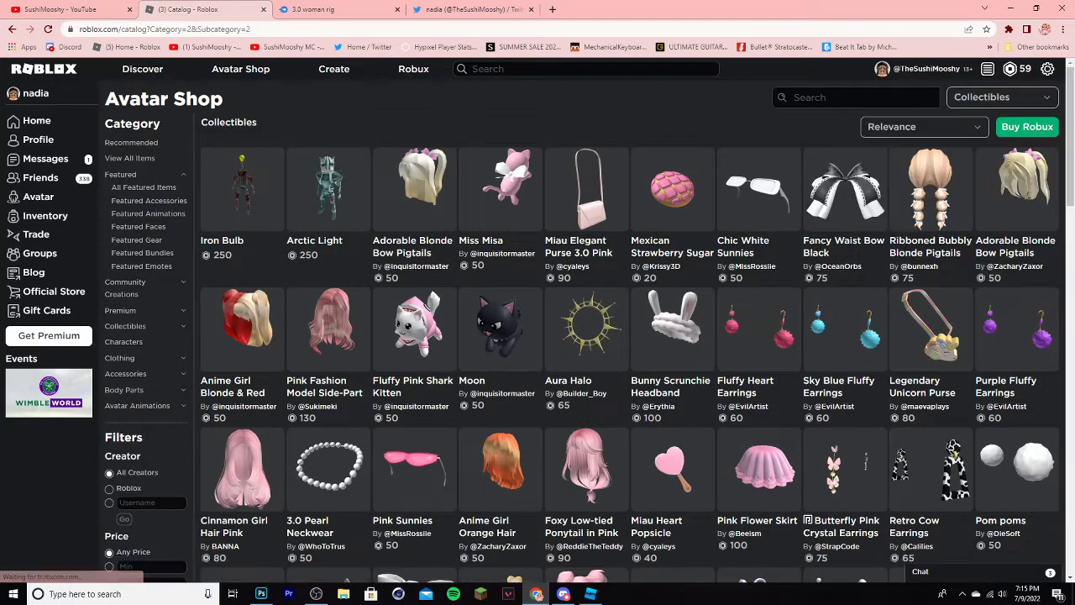
pyautogui.write('super sup')
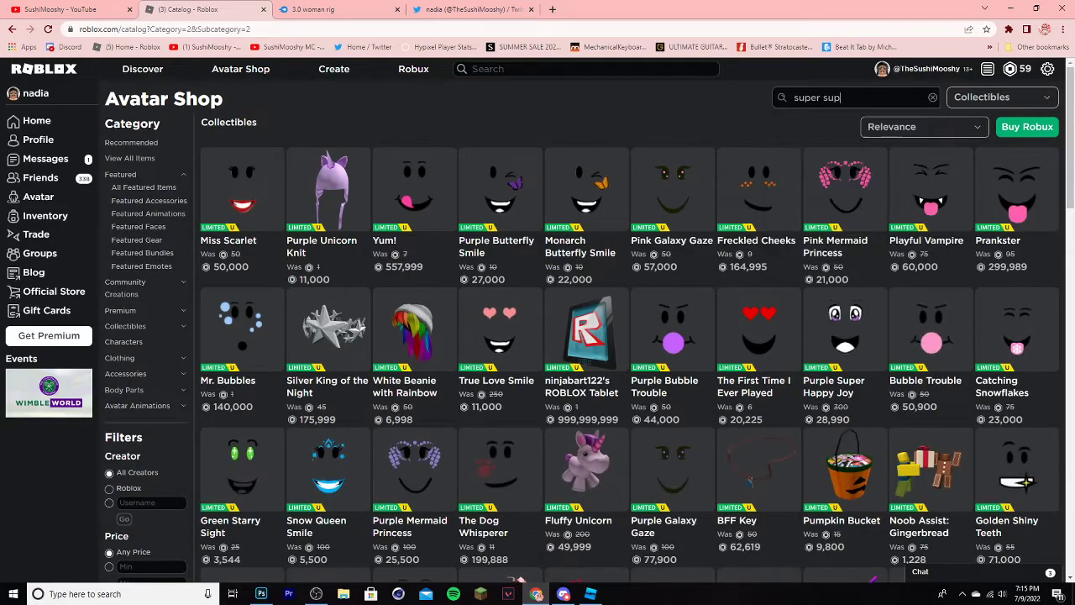
pyautogui.write('er happy face')
pyautogui.press('Return')
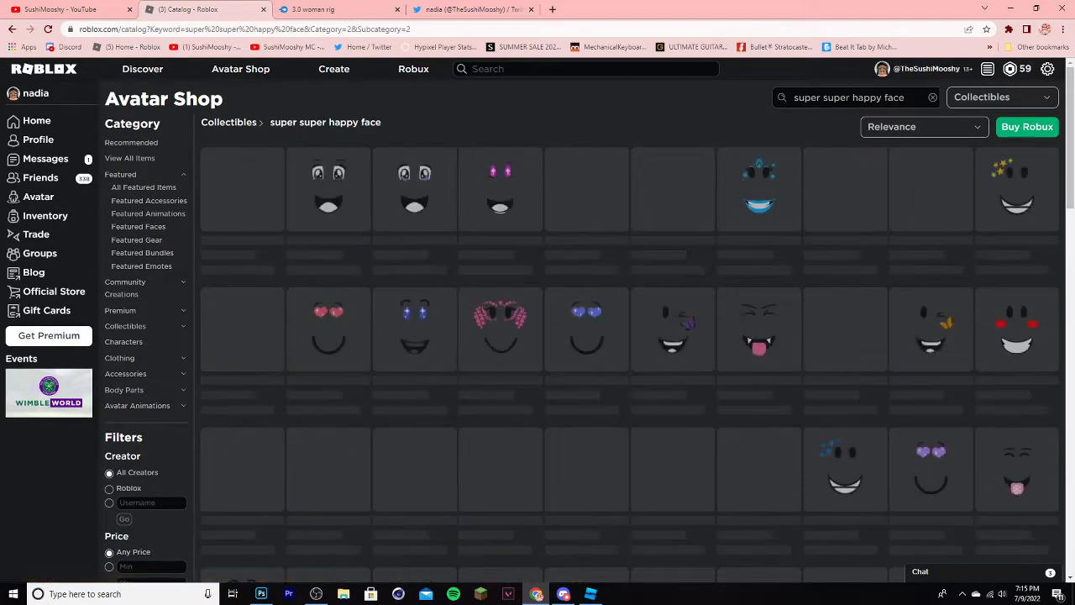
pyautogui.click(262, 206)
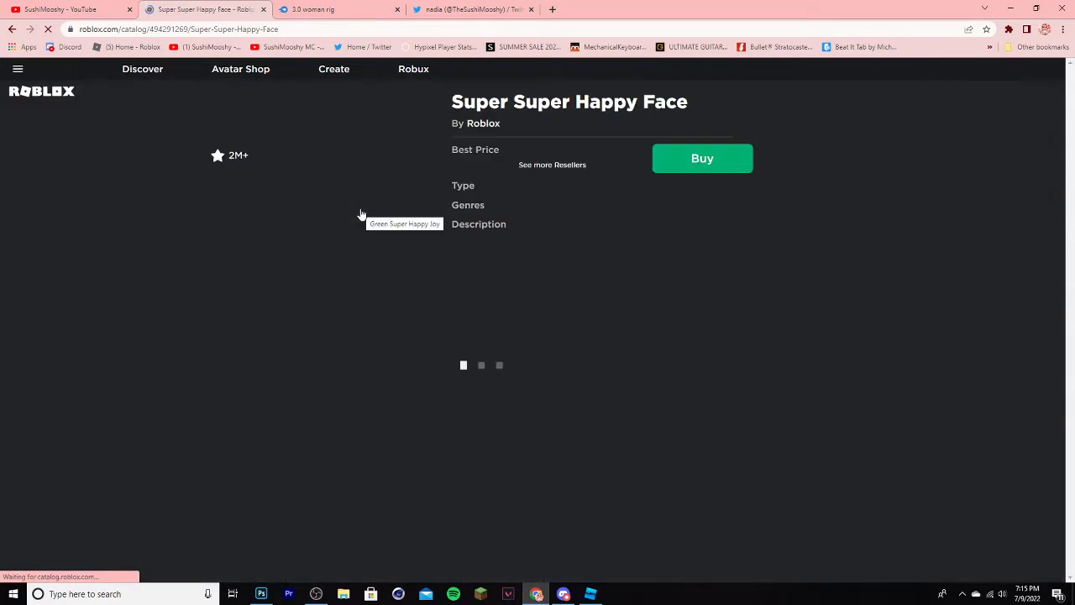
pyautogui.click(239, 30)
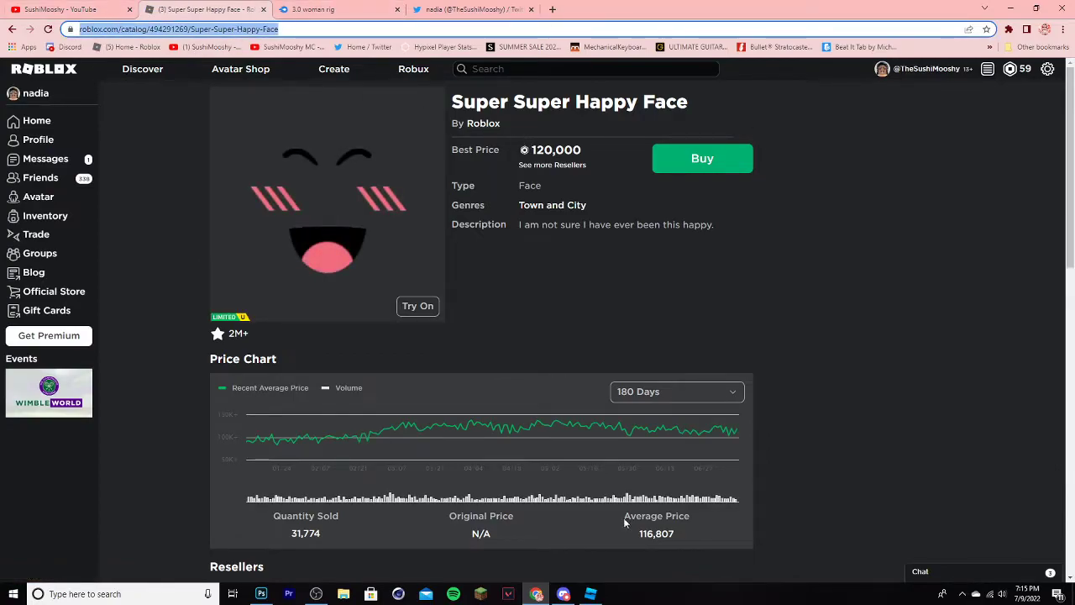
# Back in Roblox Studio, set the texture of the face decal in the character's Head to the copied item address.
pyautogui.click(591, 594)
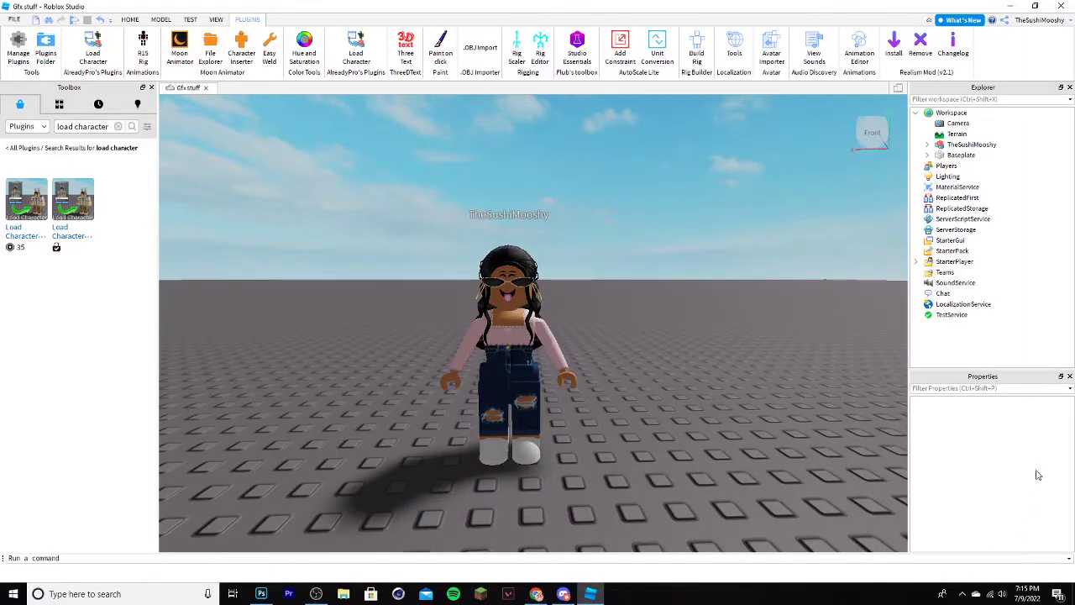
pyautogui.click(927, 145)
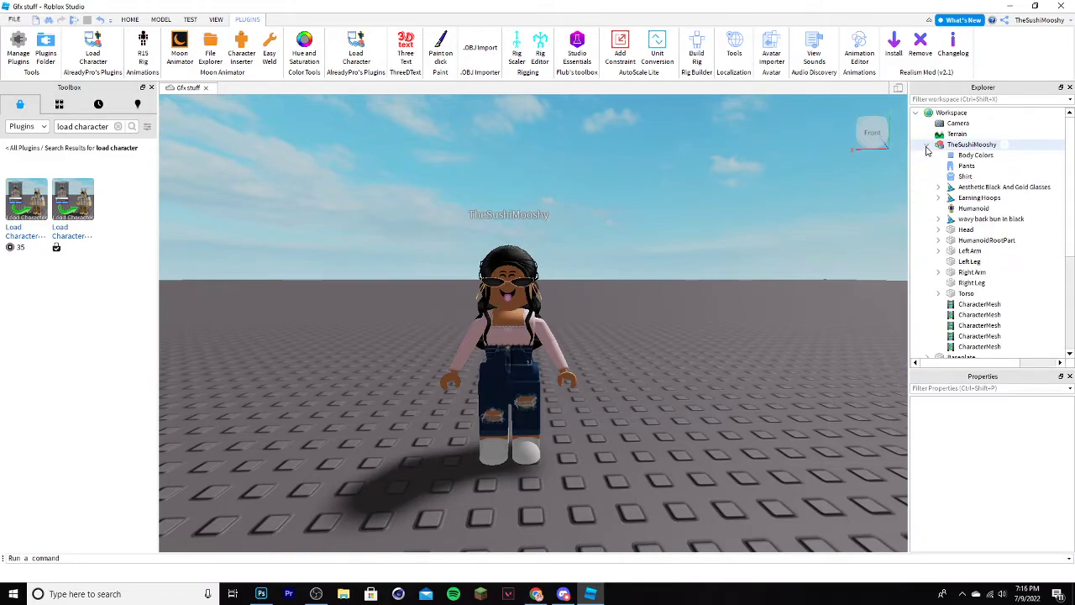
pyautogui.click(927, 147)
pyautogui.click(927, 147)
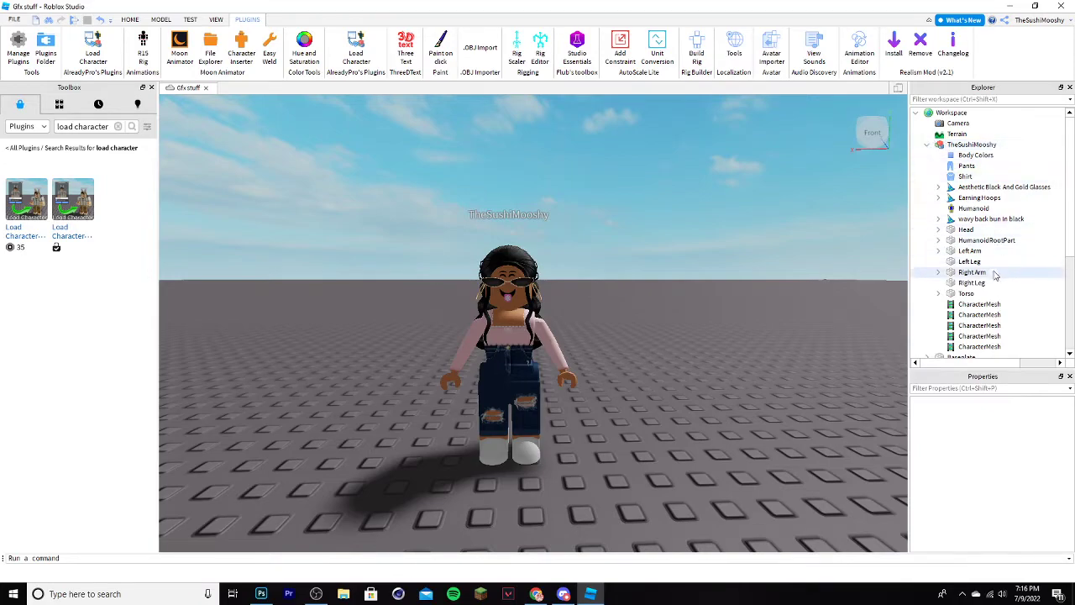
pyautogui.click(938, 231)
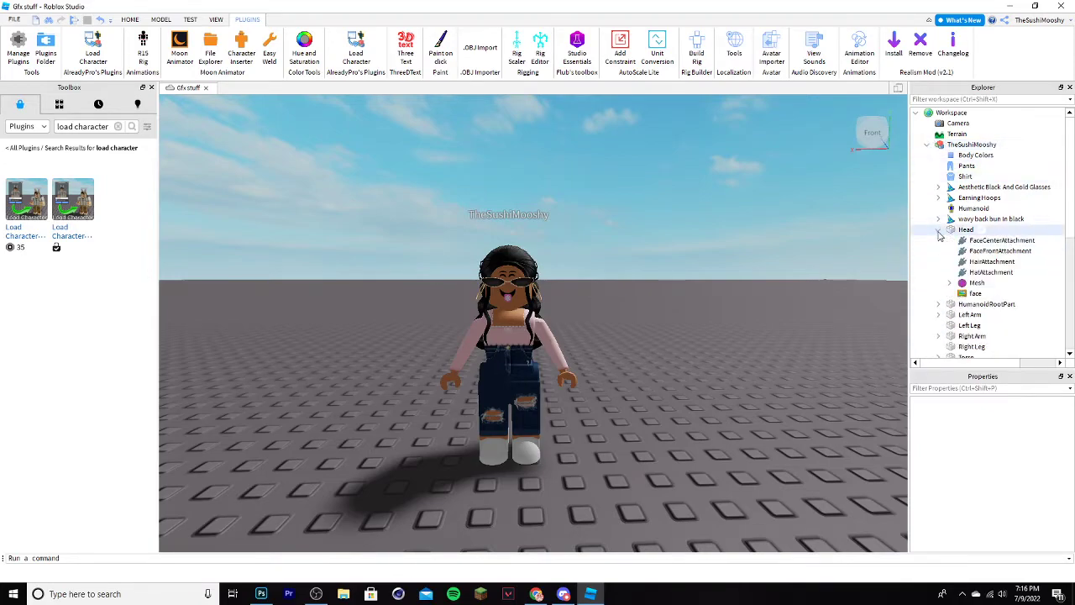
pyautogui.click(975, 294)
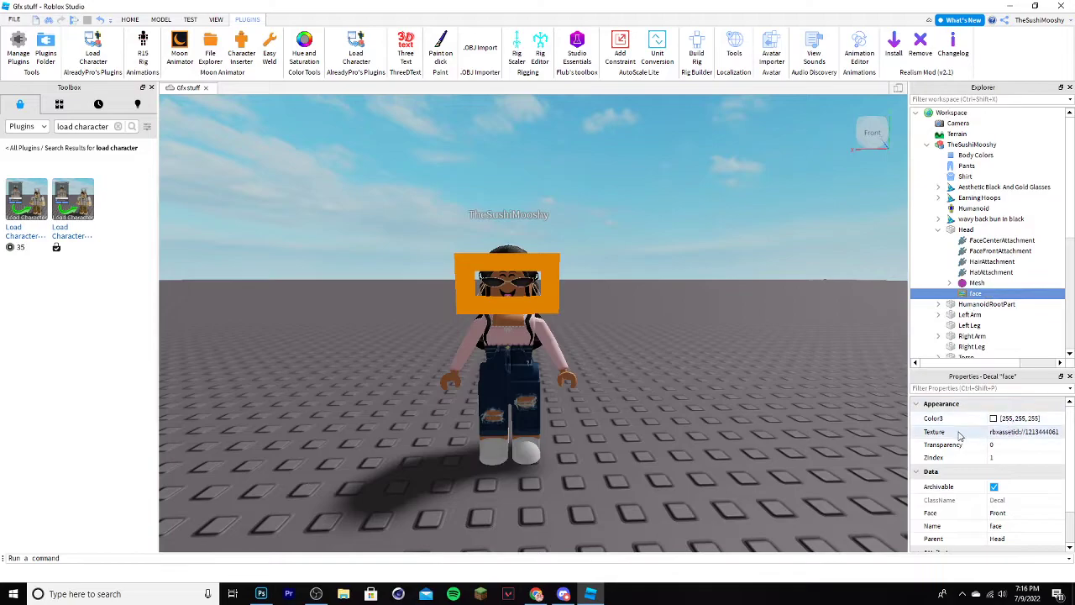
pyautogui.click(1025, 434)
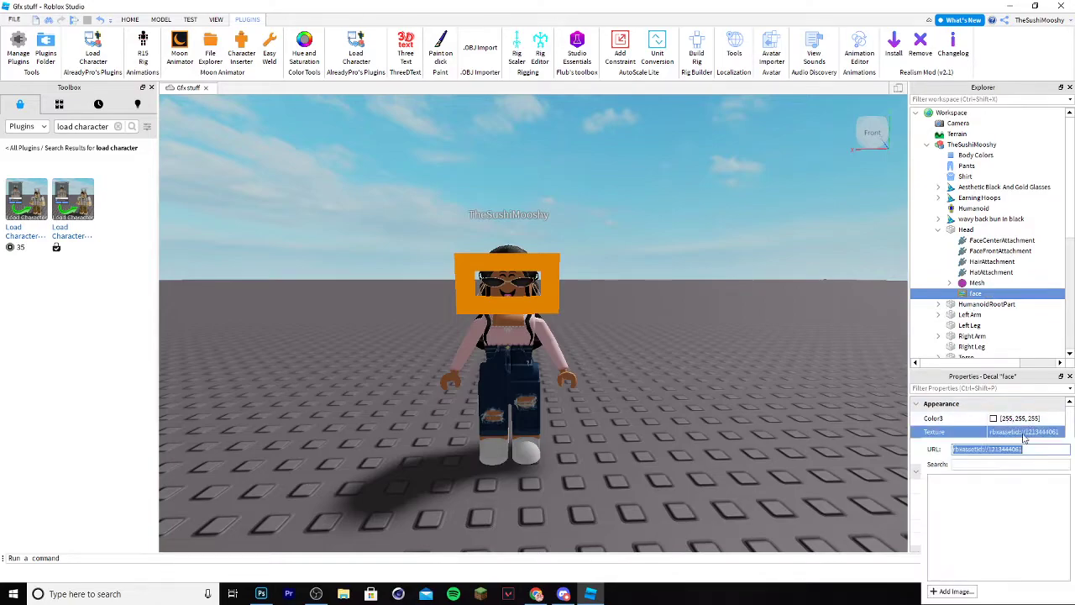
pyautogui.hotkey('ctrl', 'v')
pyautogui.press('Return')
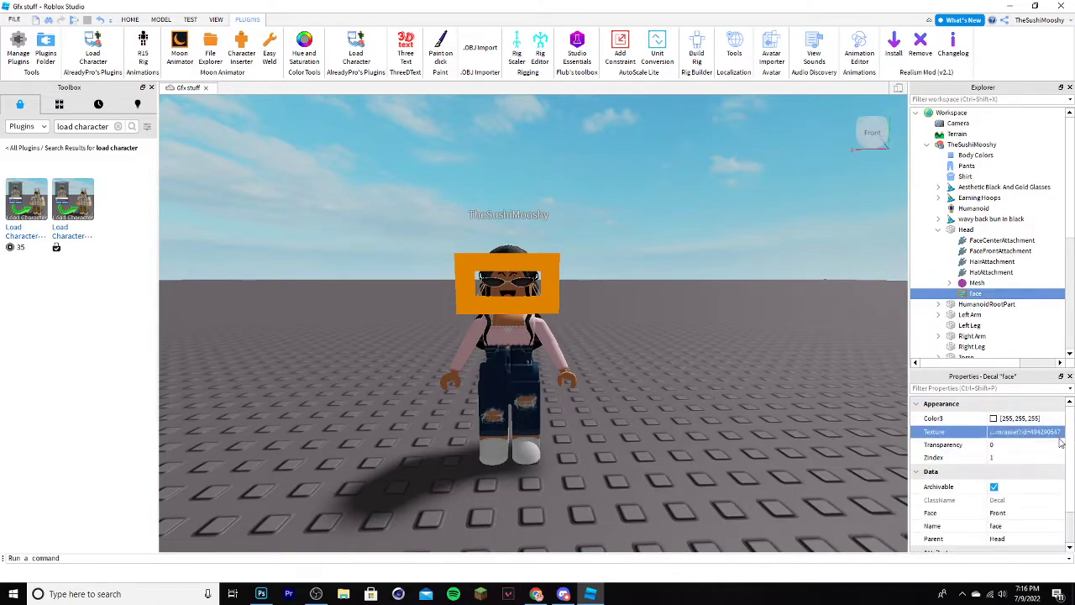
# Export the whole character model as an OBJ file named "TheSushiMooshy Tutorial" in the exports folder.
pyautogui.click(621, 301)
pyautogui.scroll(4, 620, 301)
pyautogui.scroll(-3, 718, 424)
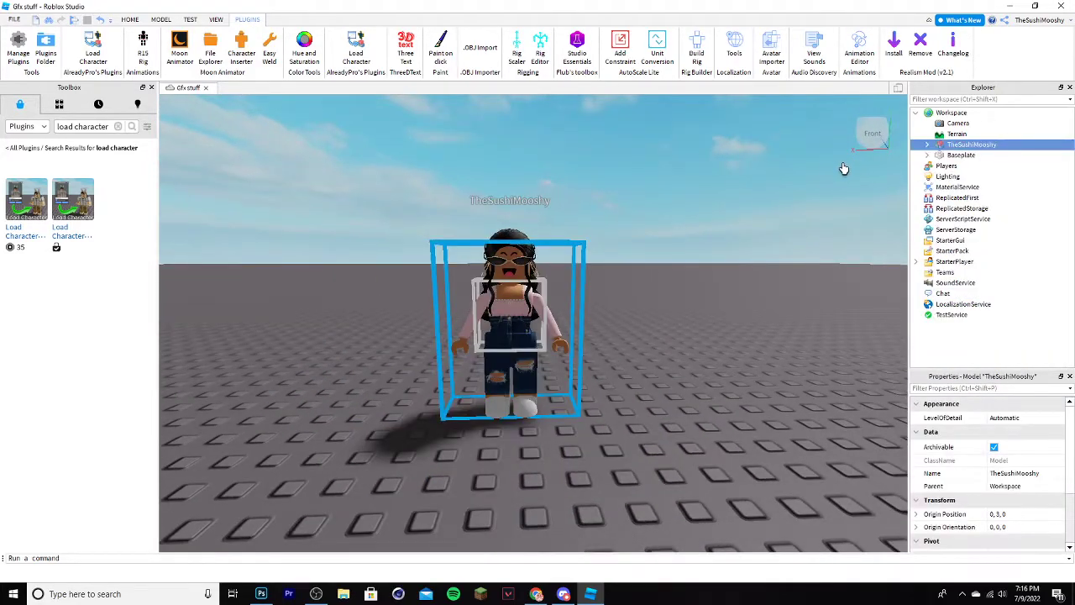
pyautogui.rightClick(984, 146)
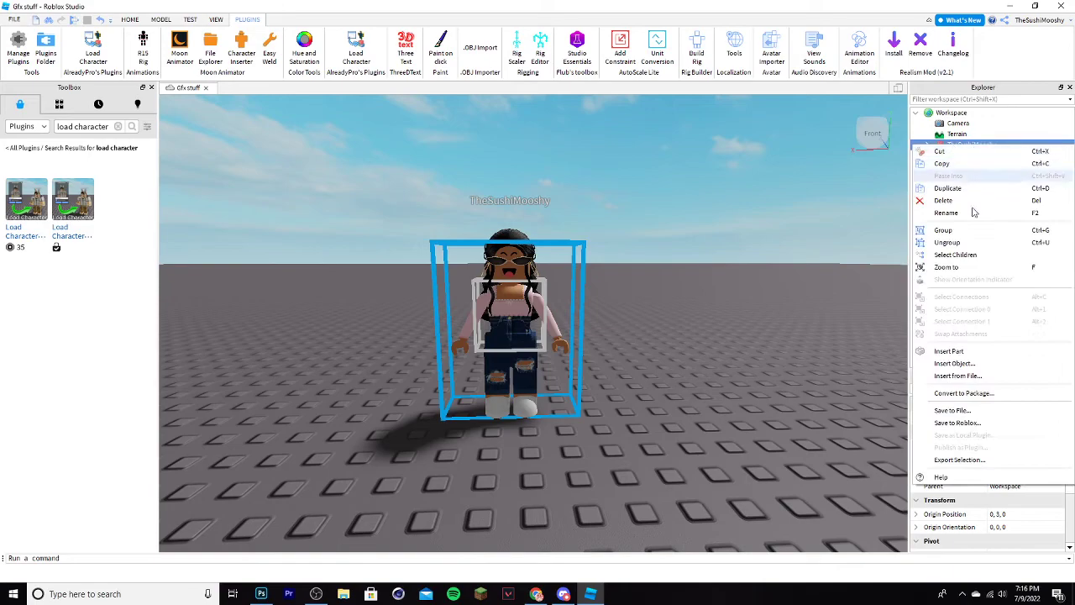
pyautogui.click(959, 460)
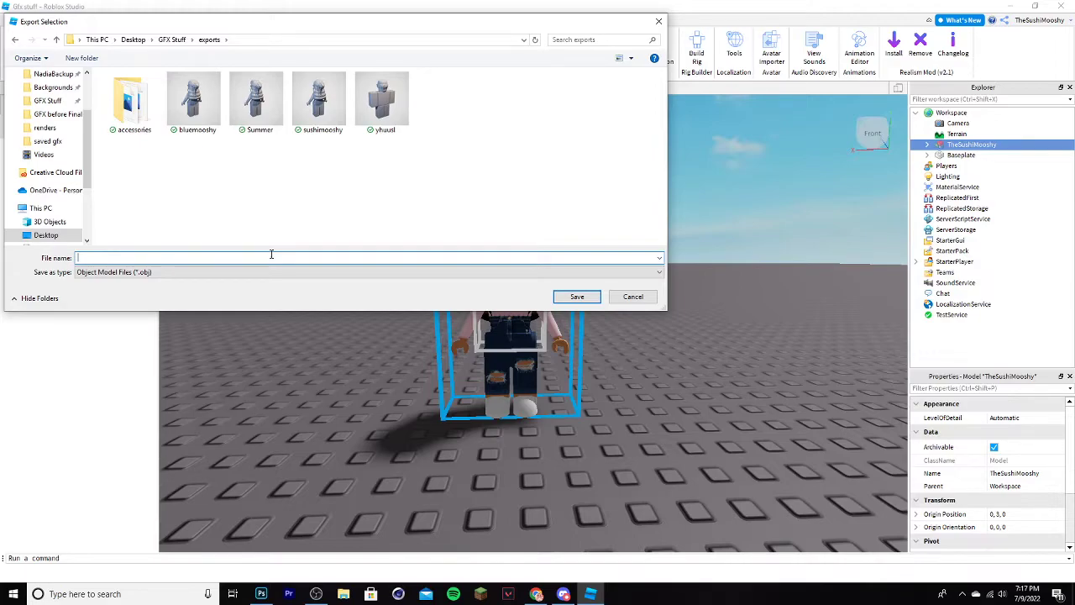
pyautogui.write('eSushiMooshy Tutorial')
pyautogui.press('Return')
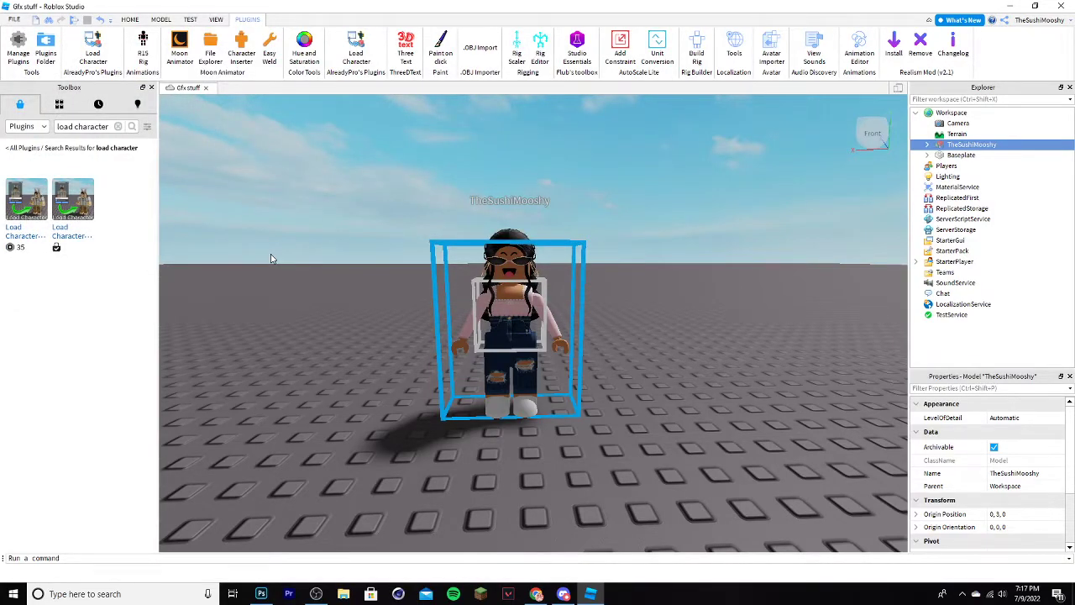
# Duplicate the character model and delete the copy's body parts from Head through Torso, keeping the accessories.
pyautogui.hotkey('ctrl', 'd')
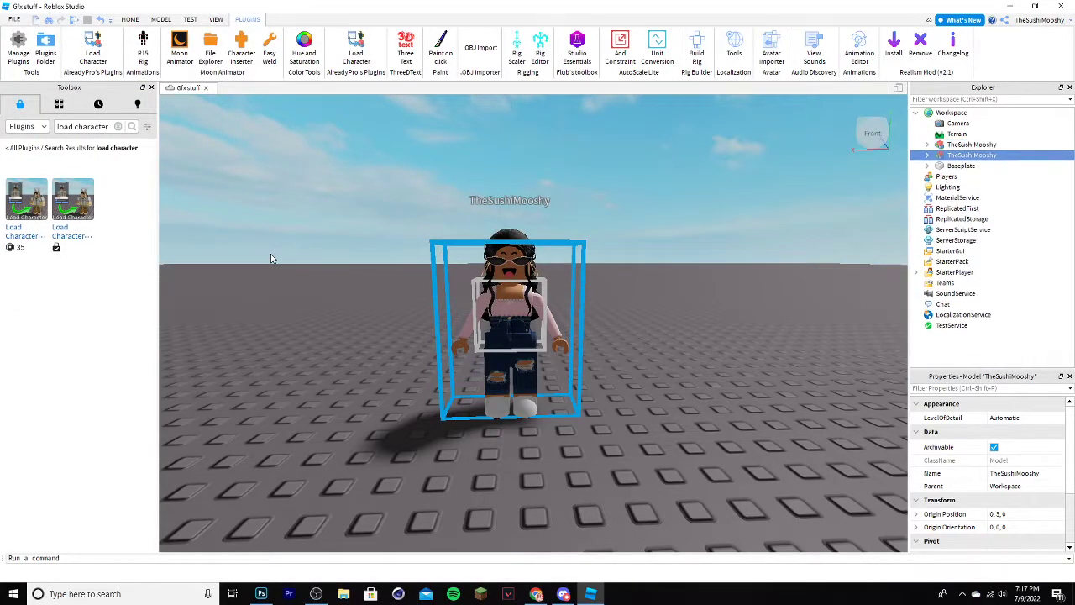
pyautogui.click(928, 157)
pyautogui.scroll(-1, 966, 277)
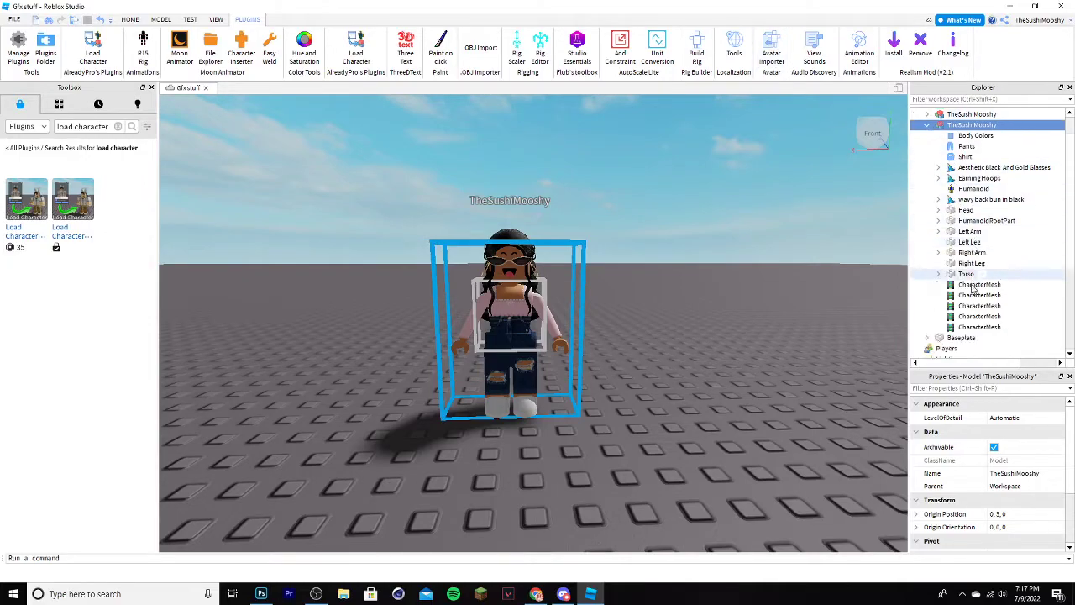
pyautogui.click(966, 274)
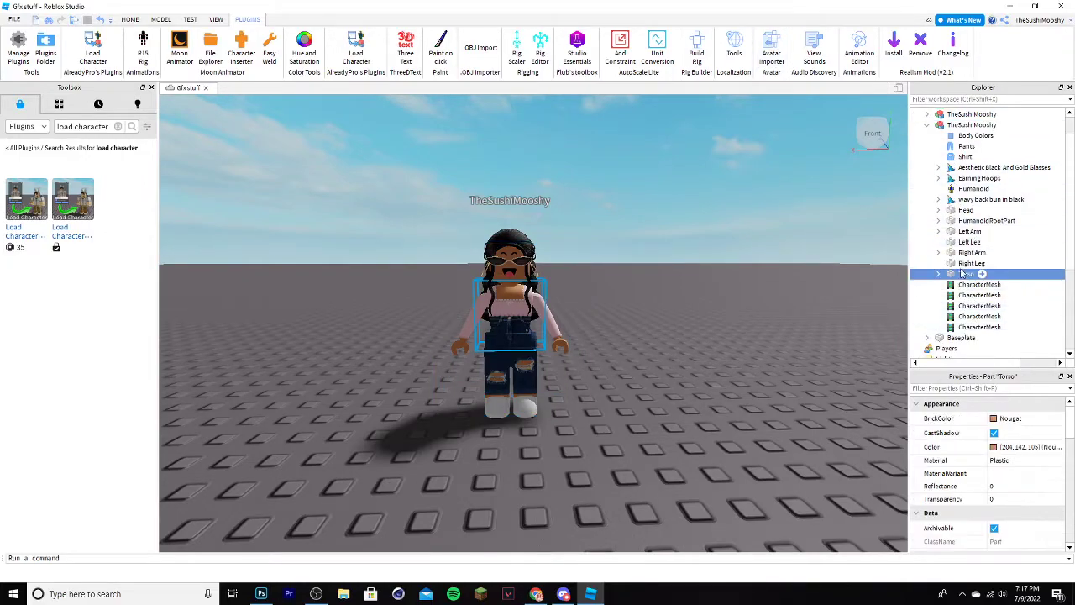
pyautogui.keyDown('shift'); pyautogui.click(966, 210); pyautogui.keyUp('shift')
pyautogui.press('Delete')
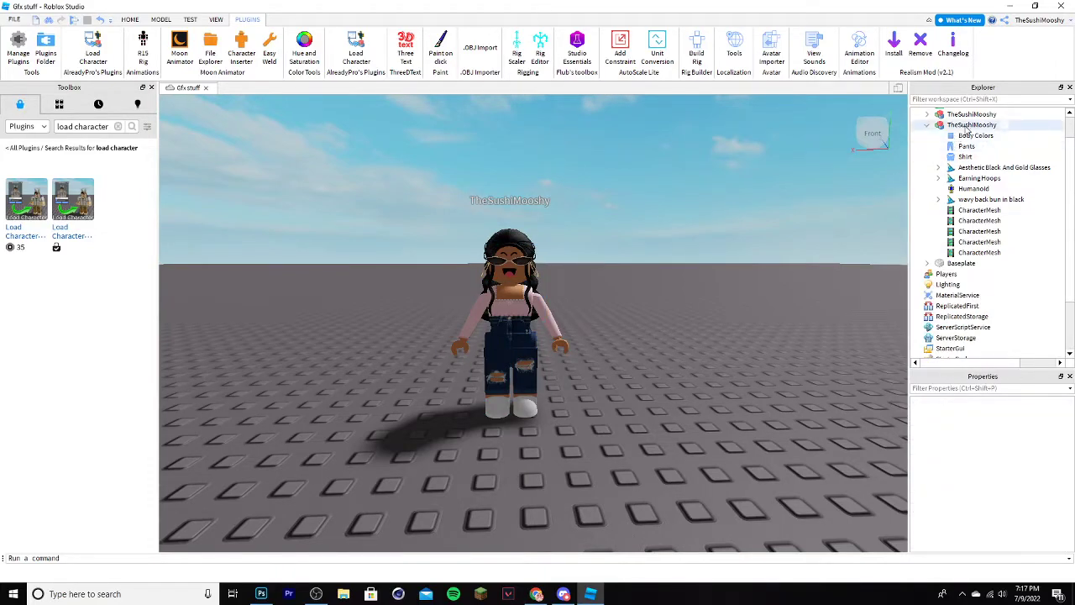
# Export the accessories-only character copy as an OBJ file named "TheSushiMooshy accessories tutorial" in the accessories folder inside exports.
pyautogui.rightClick(968, 126)
pyautogui.click(965, 445)
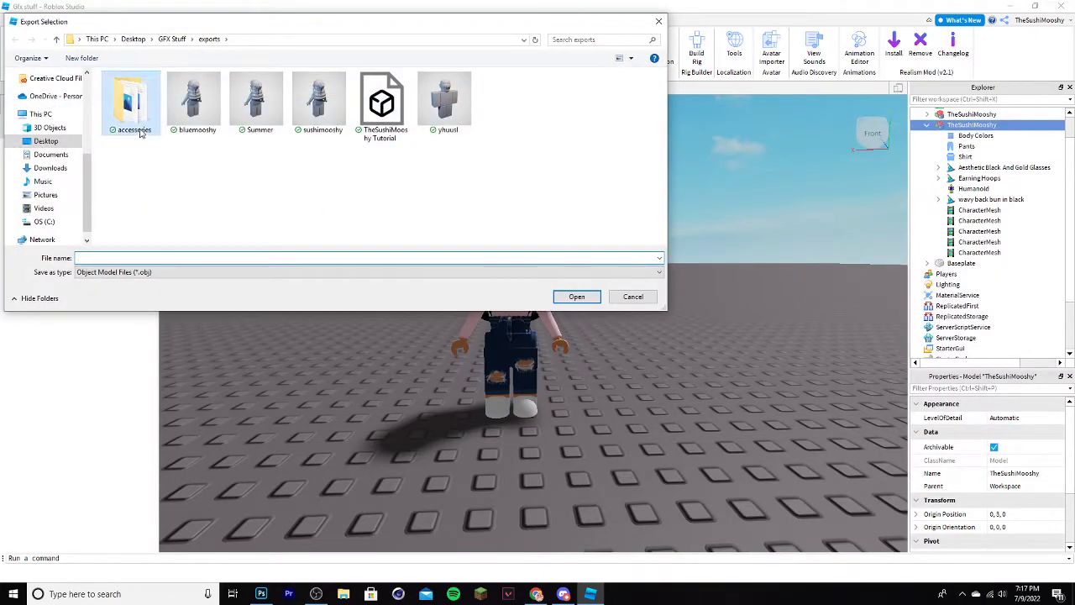
pyautogui.doubleClick(132, 109)
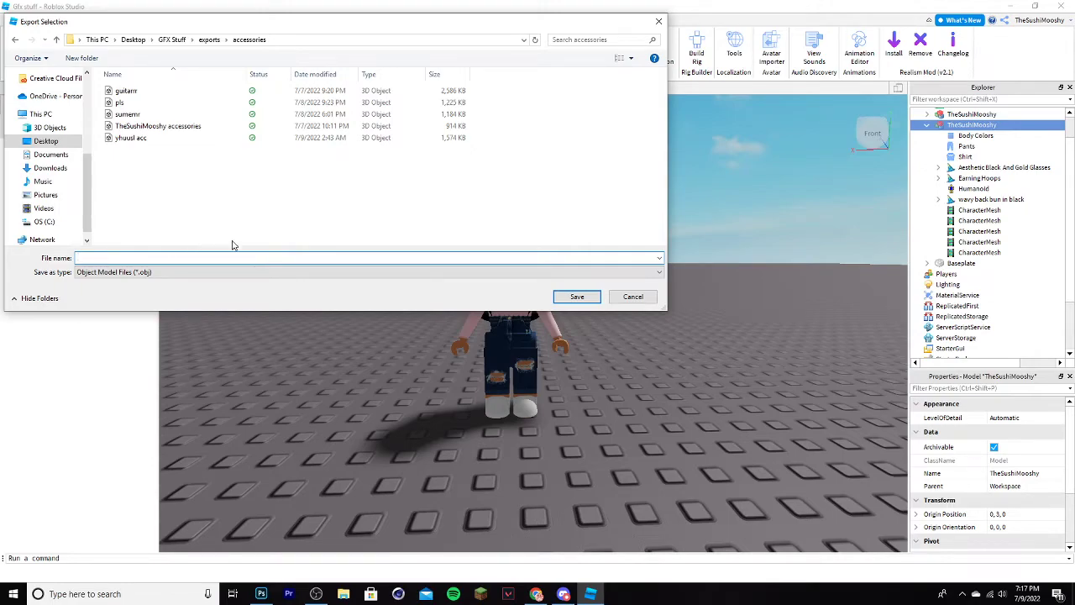
pyautogui.write('TheSushiMooshy acc')
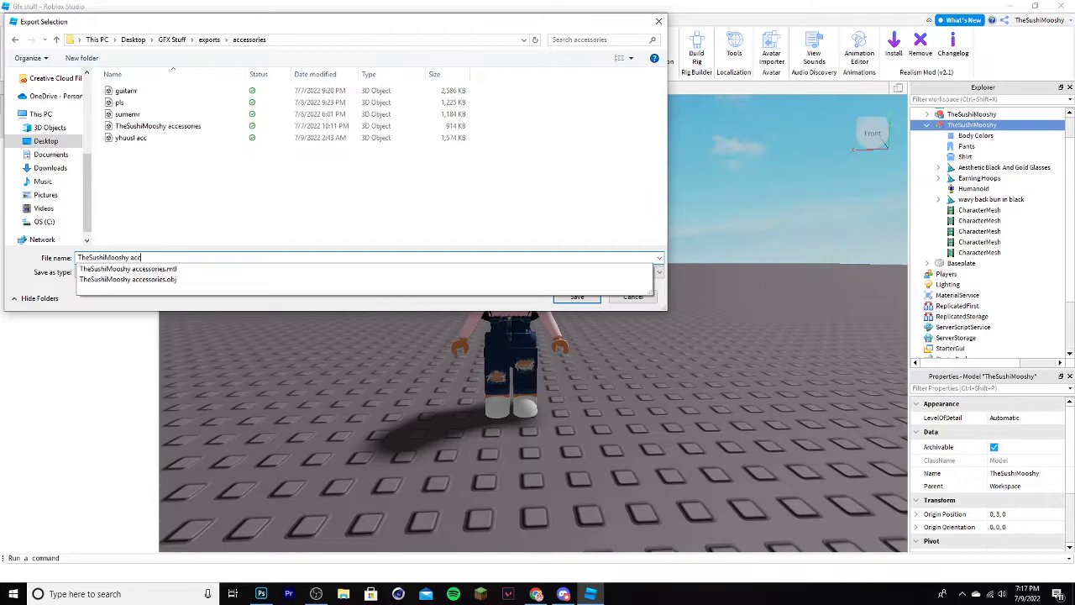
pyautogui.write('essories tutoriua')
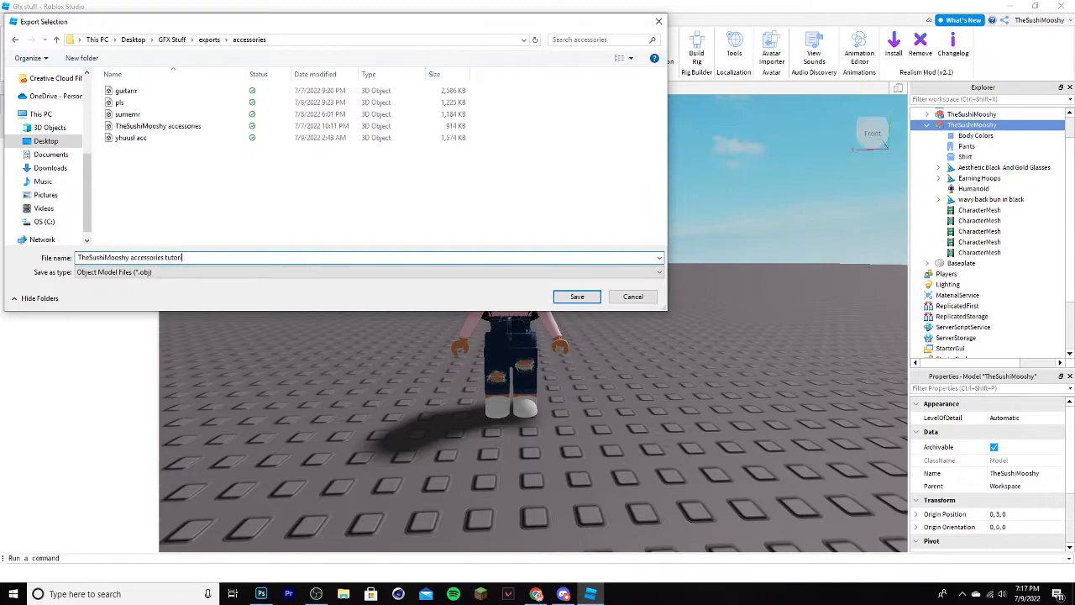
pyautogui.press('Return')
pyautogui.click(642, 451)
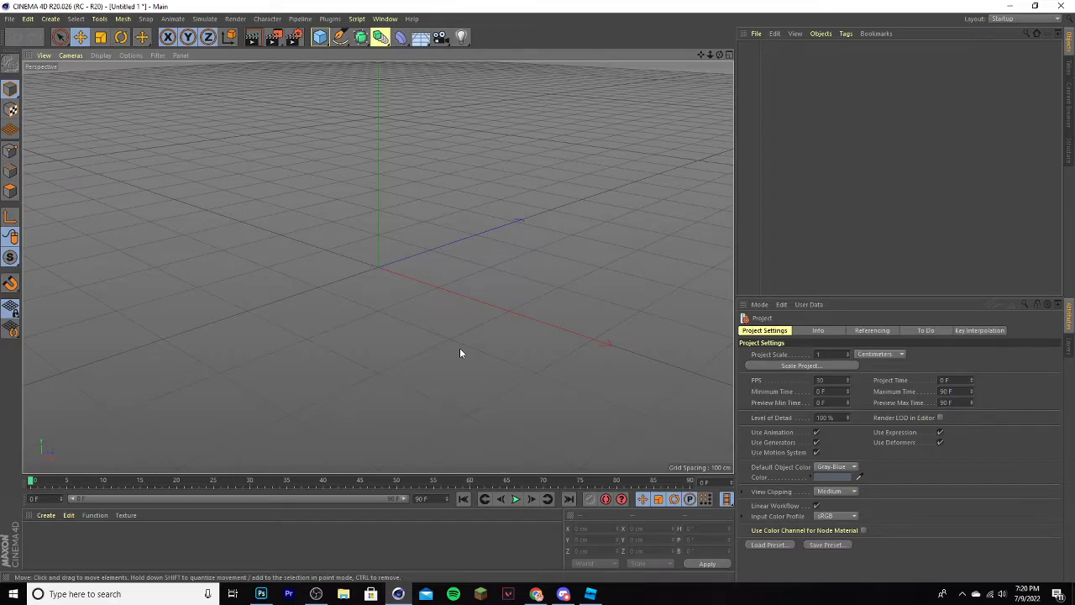
# Switch to Cinema 4D and open the Lightroom scene file from the GFX Stuff folder, accepting the missing-plugin notice.
pyautogui.click(536, 594)
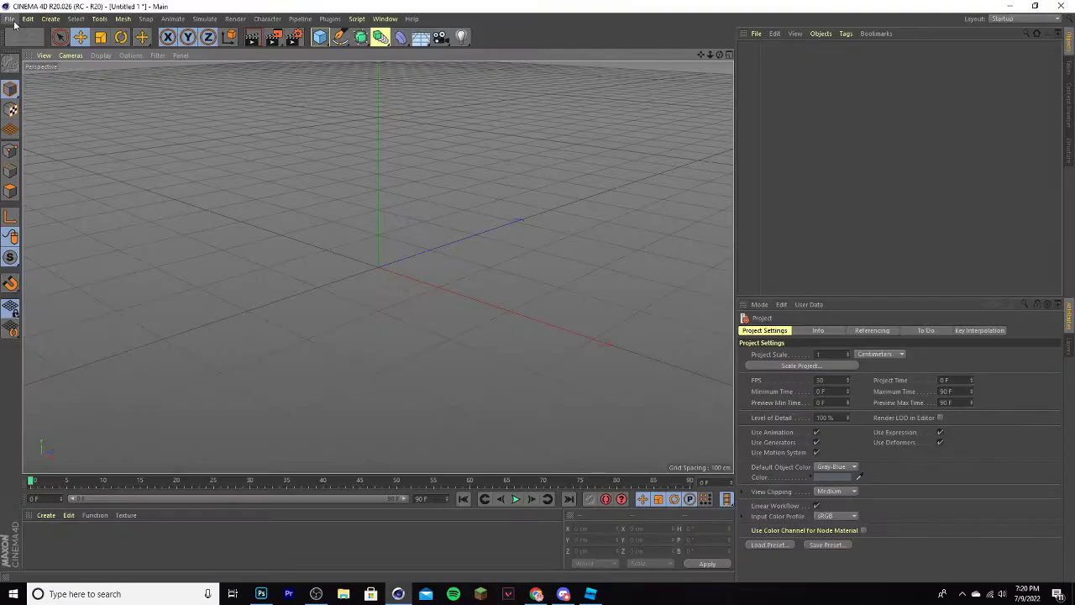
pyautogui.click(10, 19)
pyautogui.click(18, 47)
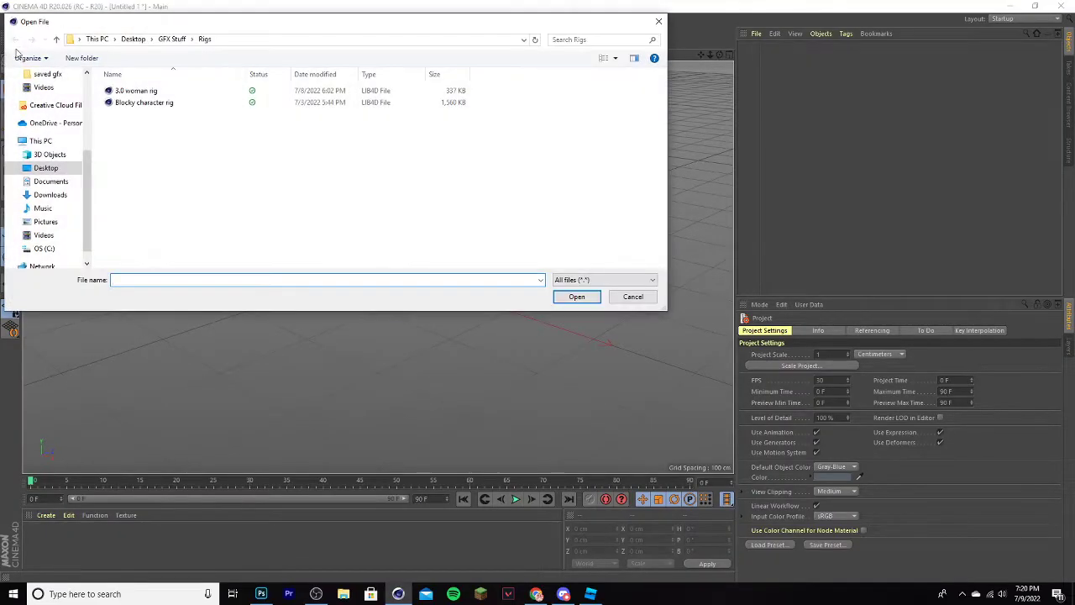
pyautogui.click(171, 38)
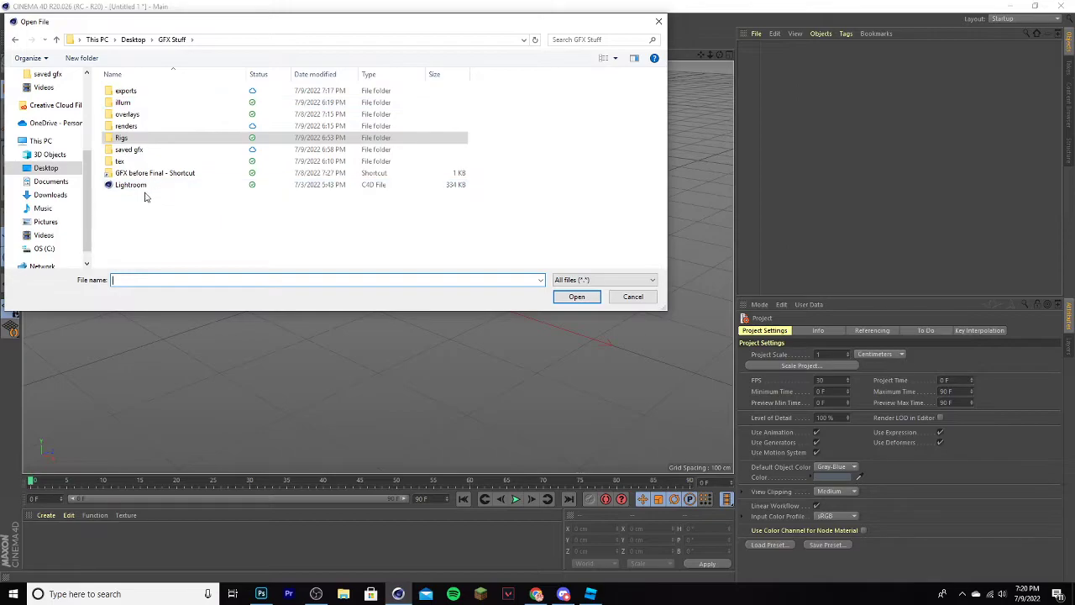
pyautogui.click(156, 187)
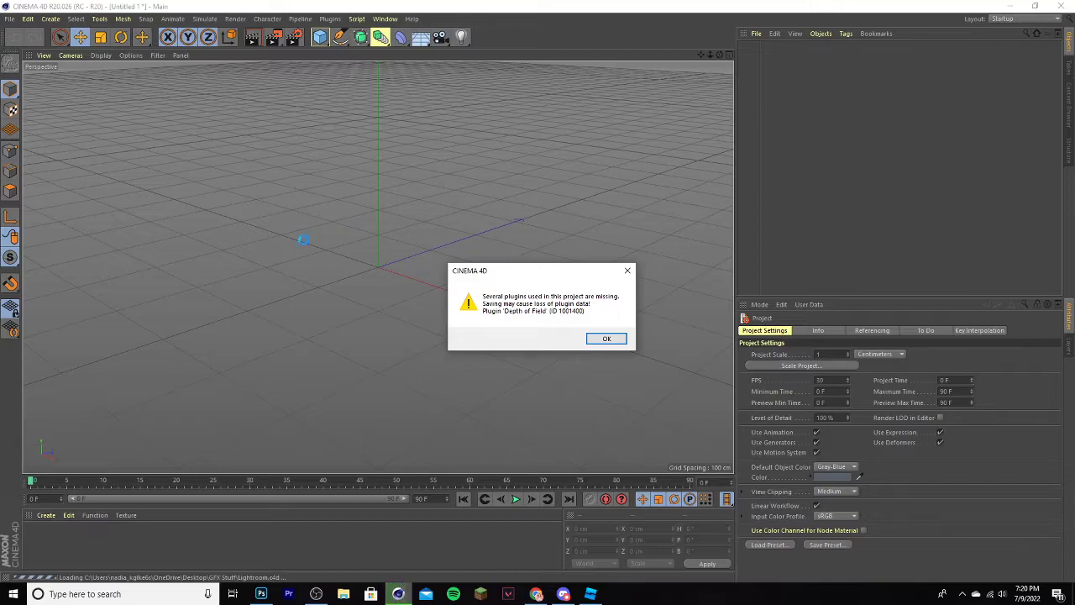
pyautogui.click(607, 339)
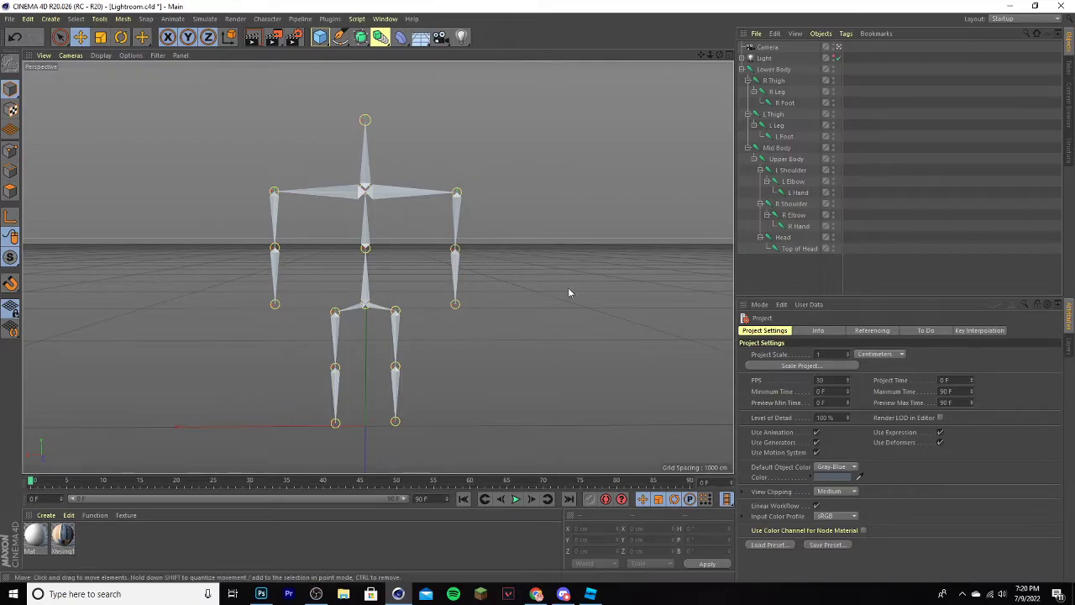
# Open the "3.0 woman rig" library from the Rigs folder and load its 3.0 Woman Rig into the Lightroom scene.
pyautogui.click(536, 594)
pyautogui.click(310, 9)
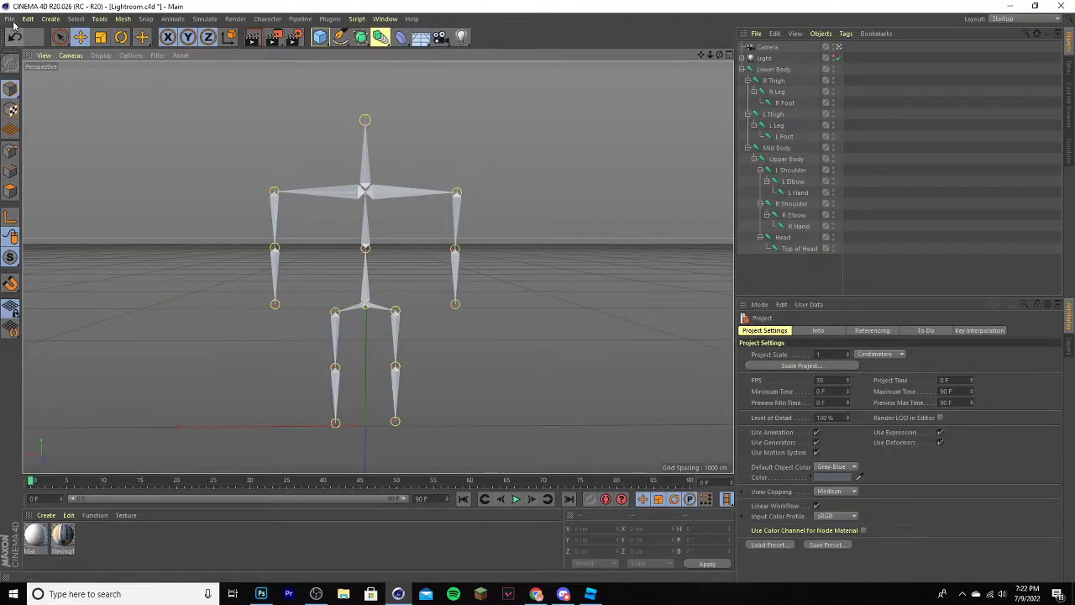
pyautogui.click(11, 20)
pyautogui.click(34, 37)
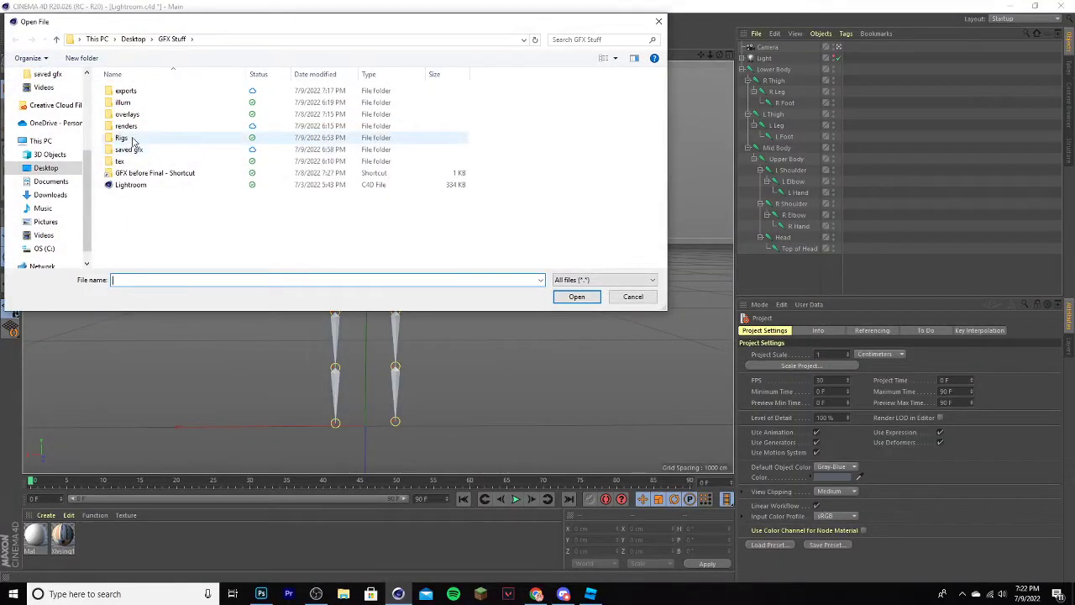
pyautogui.doubleClick(133, 138)
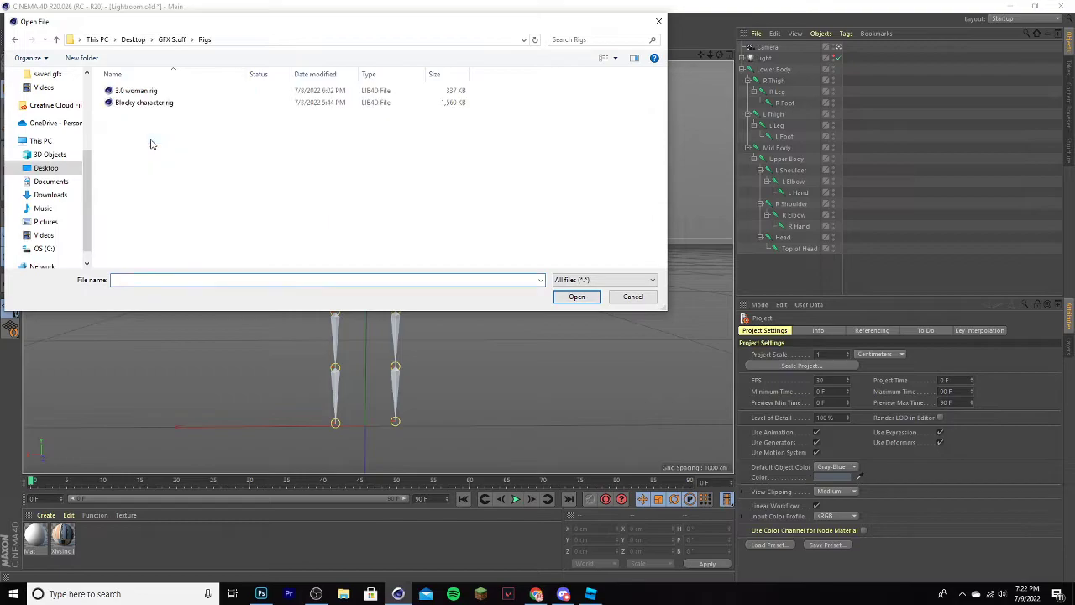
pyautogui.click(175, 96)
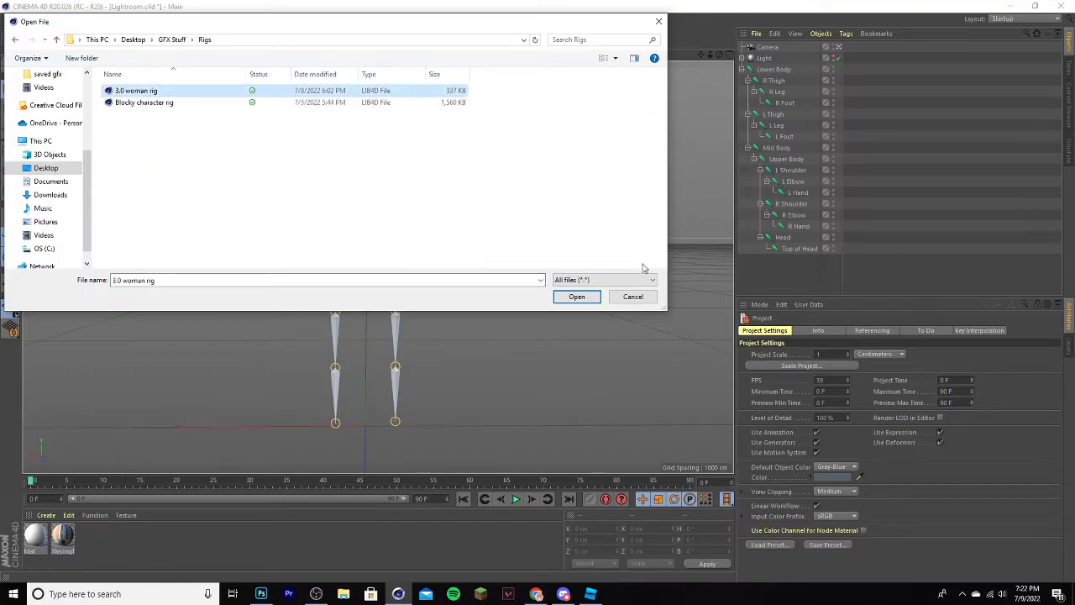
pyautogui.click(588, 296)
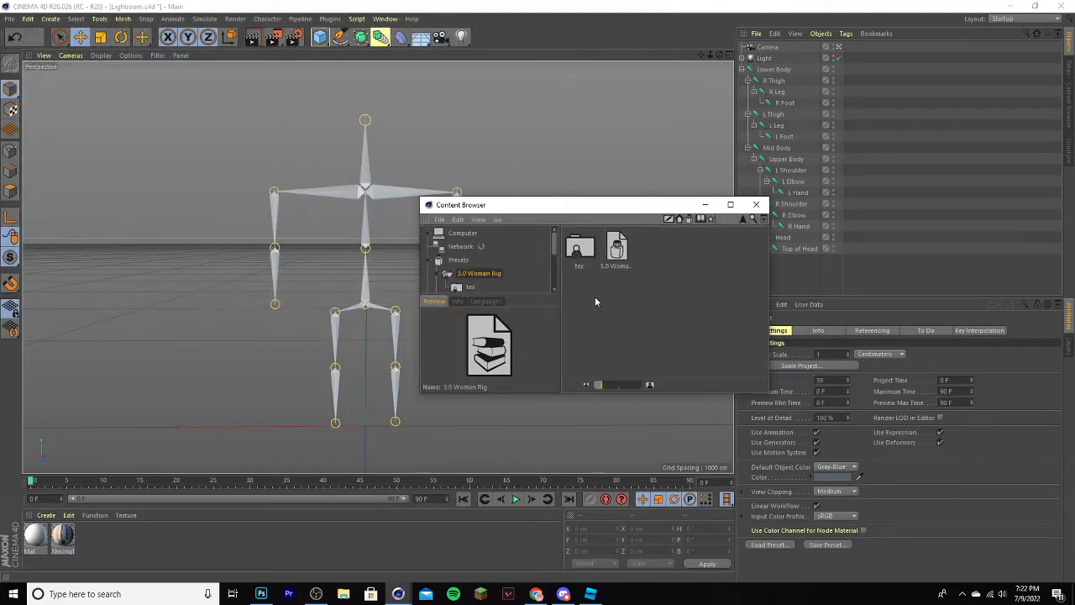
pyautogui.doubleClick(620, 246)
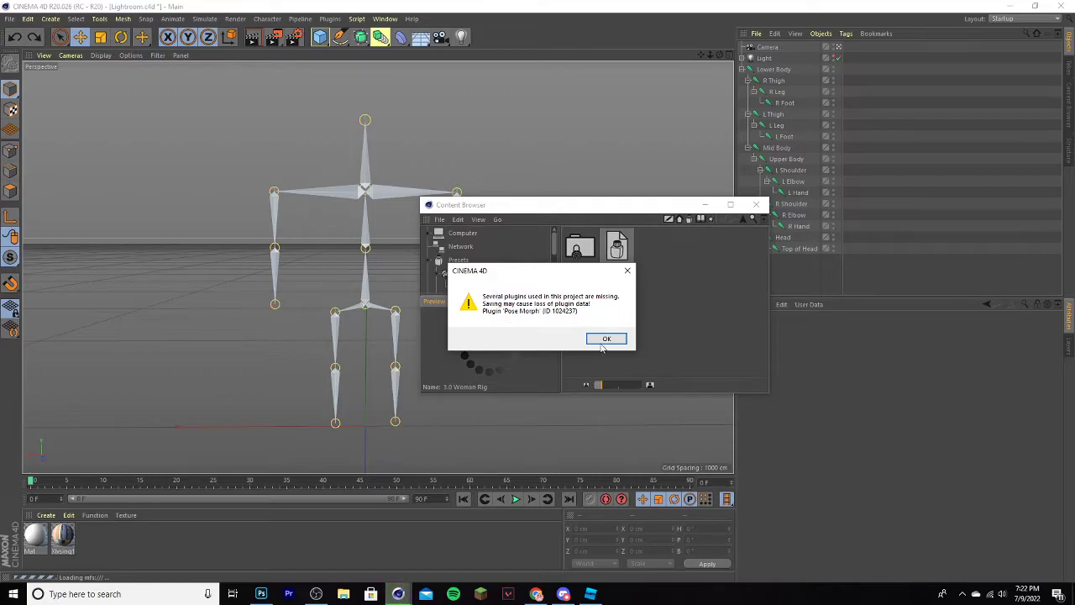
pyautogui.click(607, 340)
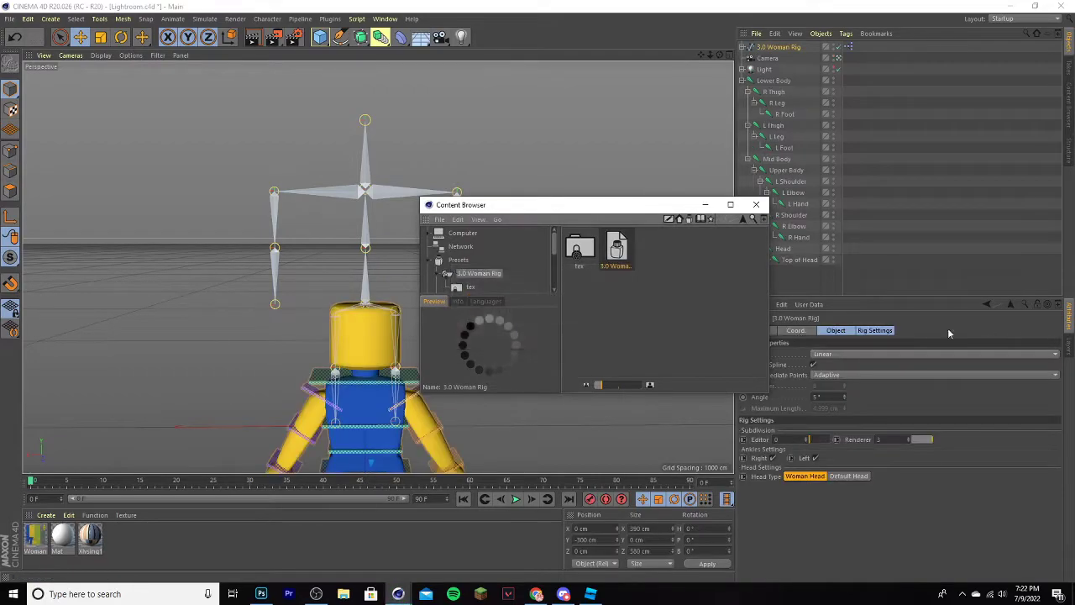
pyautogui.click(757, 207)
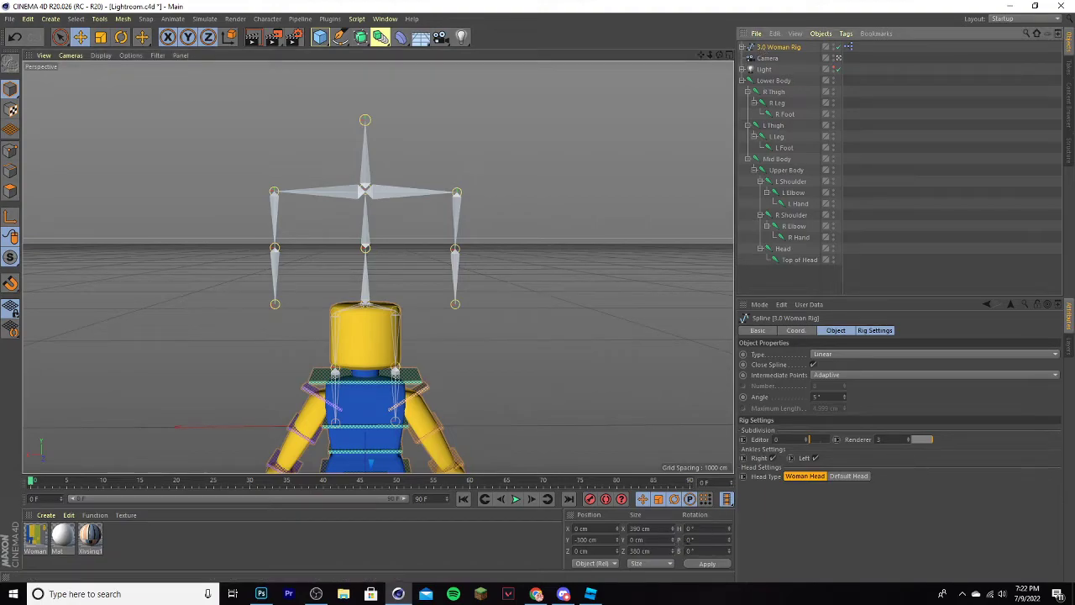
# Set the woman rig's Y position to 0 cm and its heading rotation to 180°.
pyautogui.click(605, 540)
pyautogui.write('0')
pyautogui.press('Return')
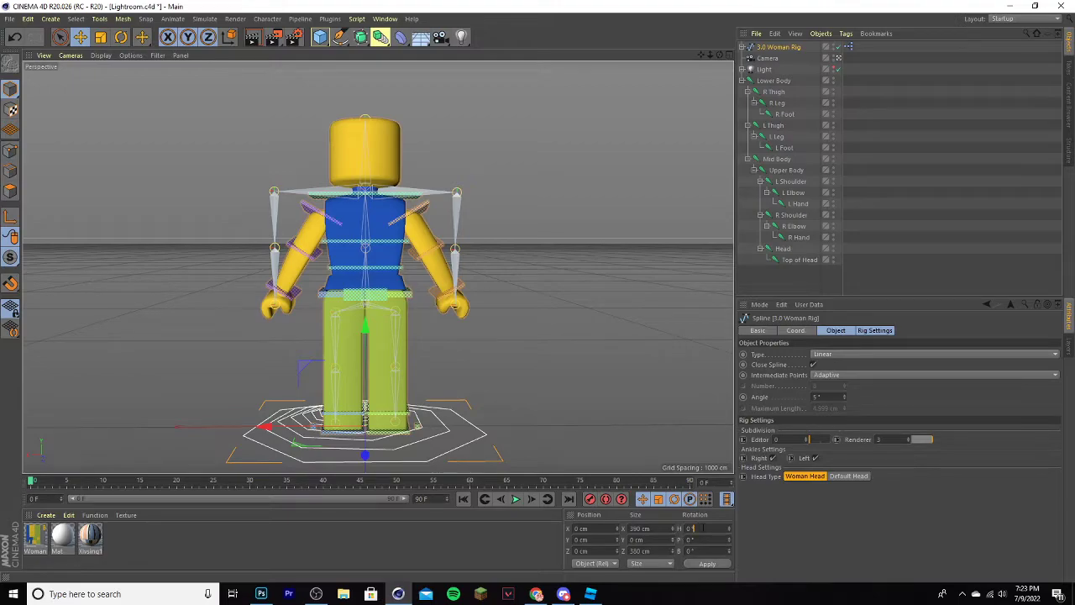
pyautogui.write('180')
pyautogui.press('Return')
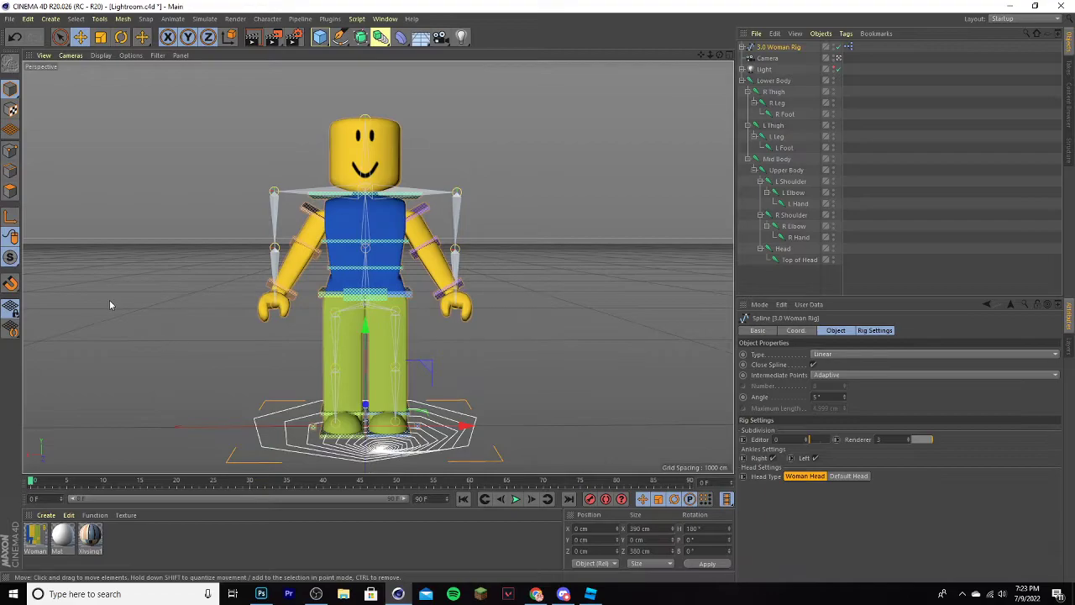
# Replace the WomanSkin material's color texture with the Handle1_diff image from the exports folder and deselect the rig.
pyautogui.doubleClick(35, 535)
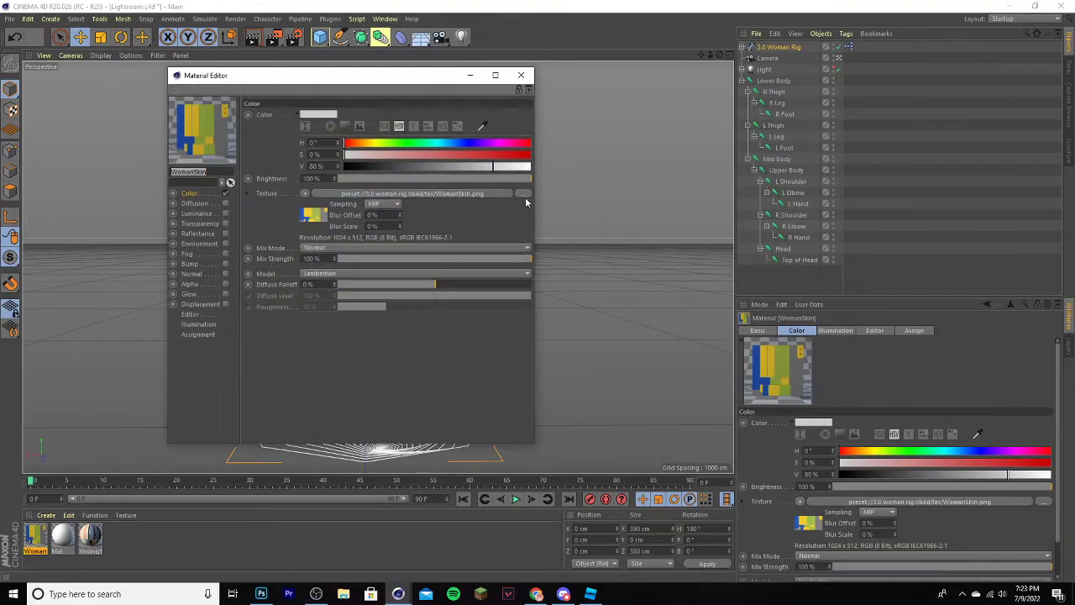
pyautogui.click(525, 199)
pyautogui.click(350, 116)
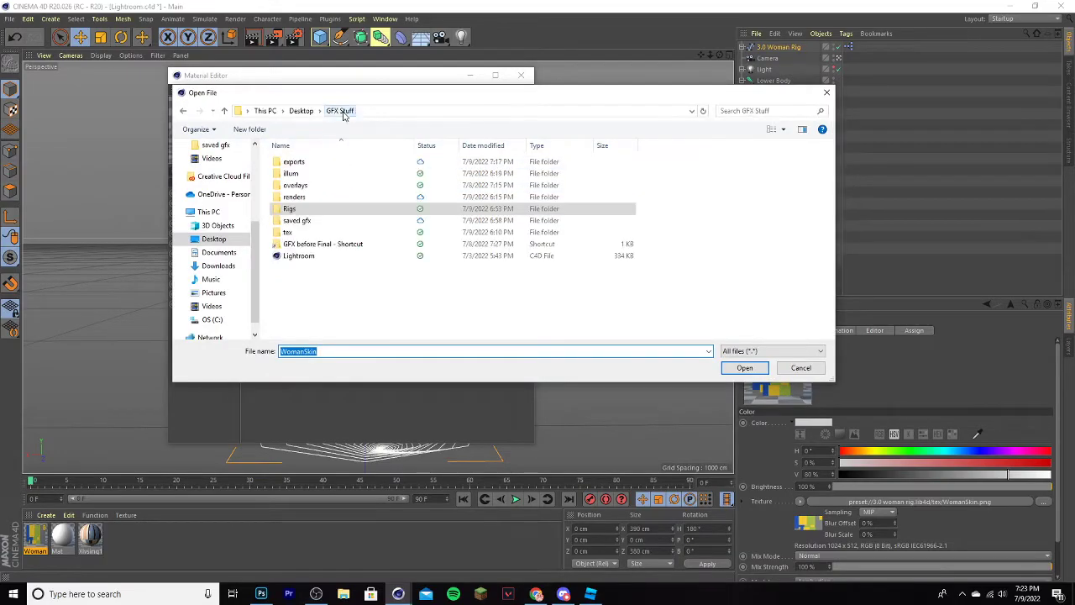
pyautogui.doubleClick(314, 164)
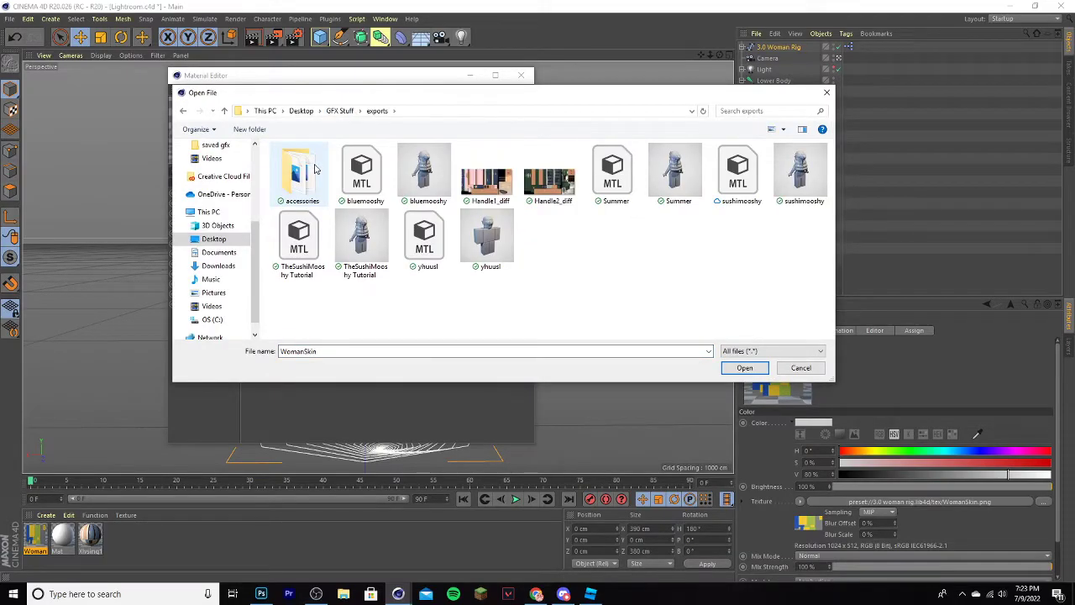
pyautogui.click(494, 183)
pyautogui.doubleClick(494, 183)
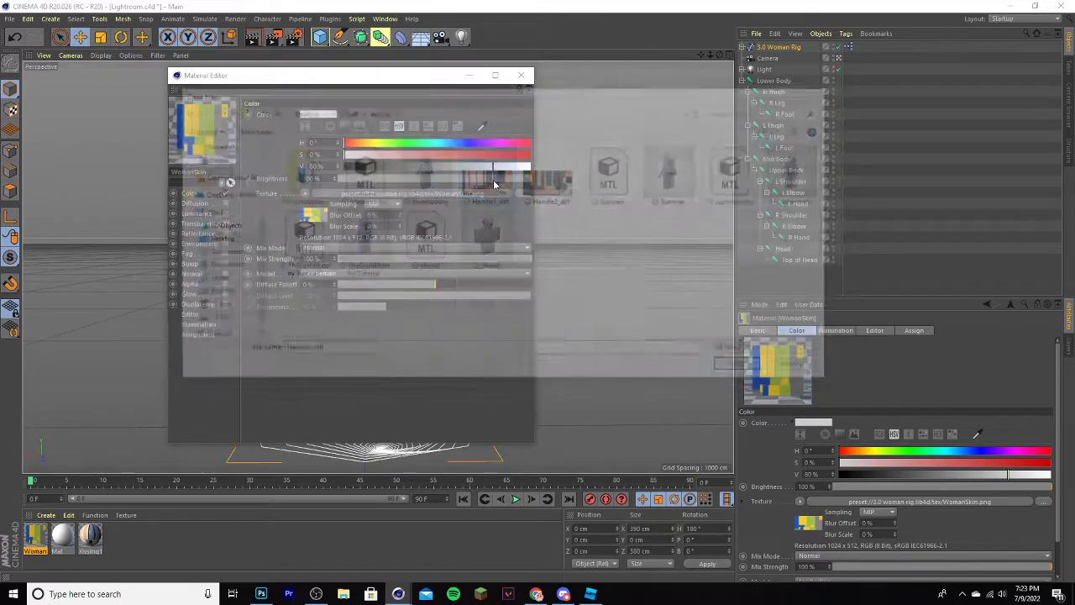
pyautogui.click(554, 336)
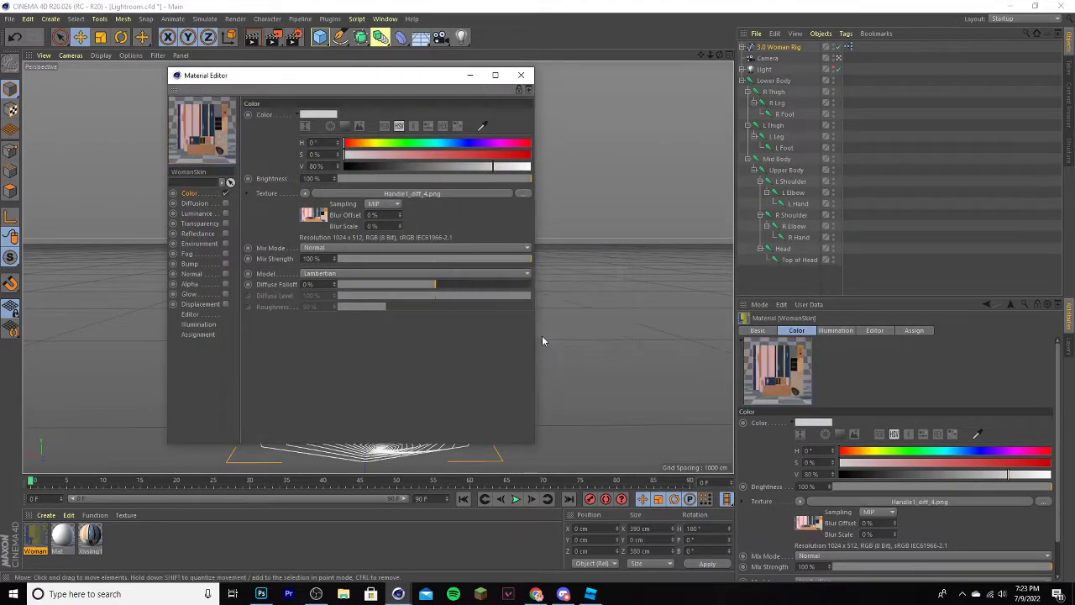
pyautogui.click(521, 75)
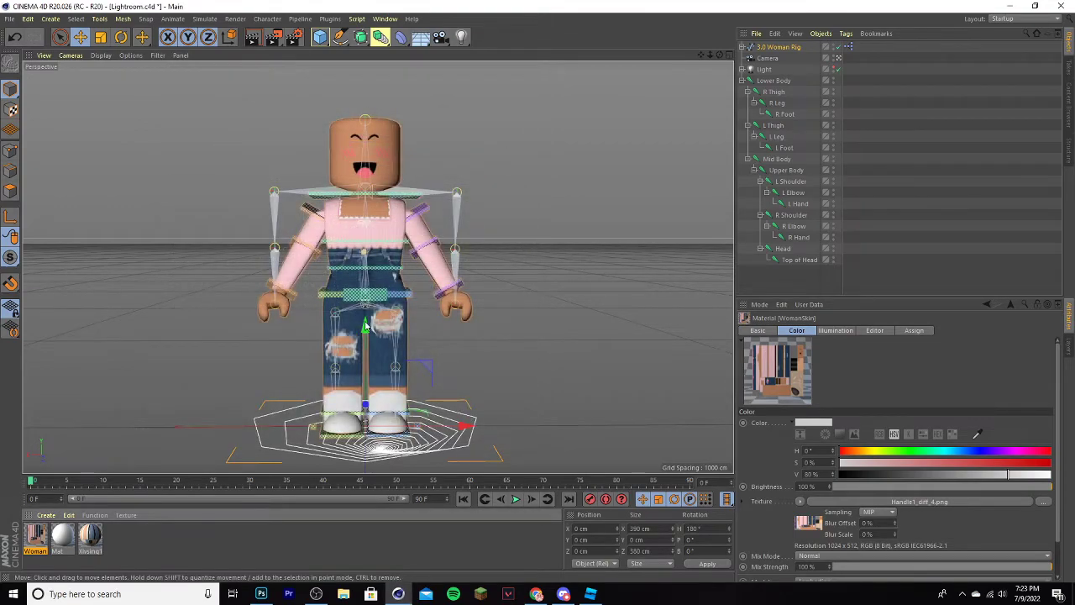
pyautogui.click(145, 95)
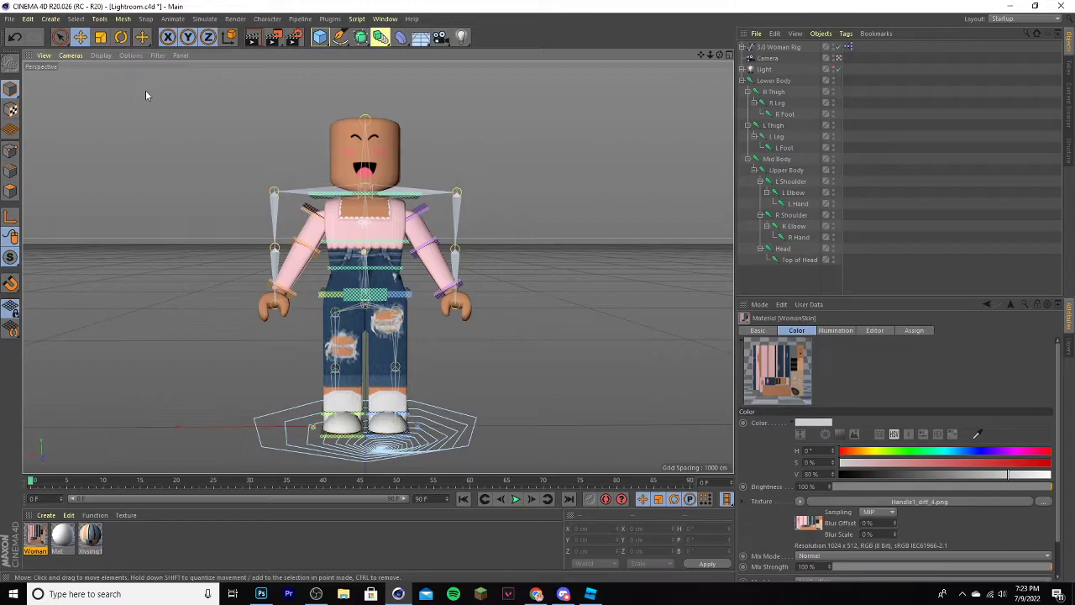
# Merge the "TheSushiMooshy accessories tutorial" OBJ from the accessories folder inside exports into the current scene.
pyautogui.click(9, 18)
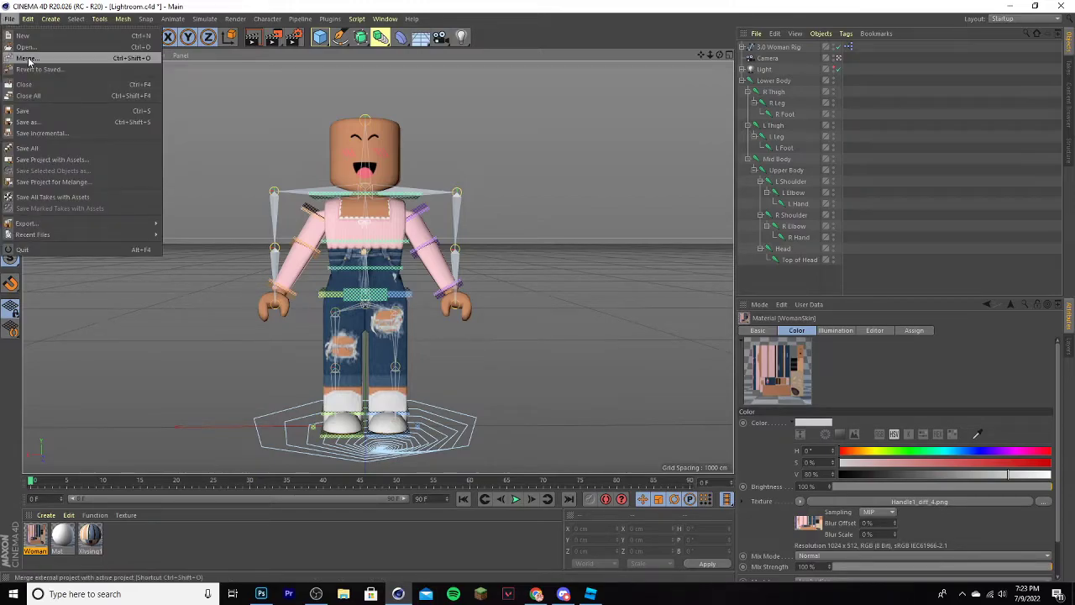
pyautogui.click(28, 59)
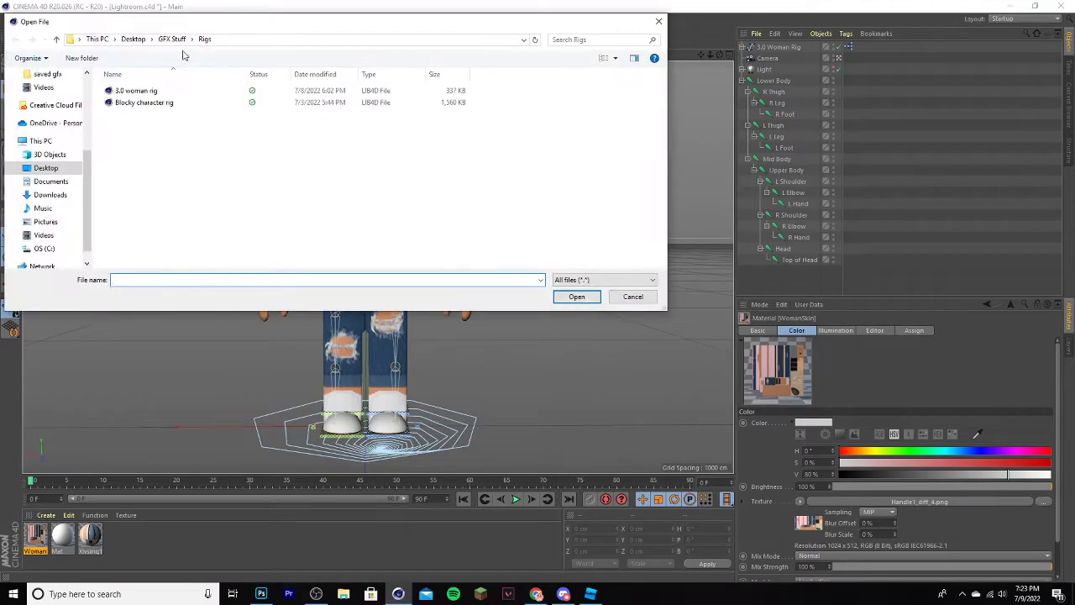
pyautogui.click(171, 40)
pyautogui.doubleClick(148, 91)
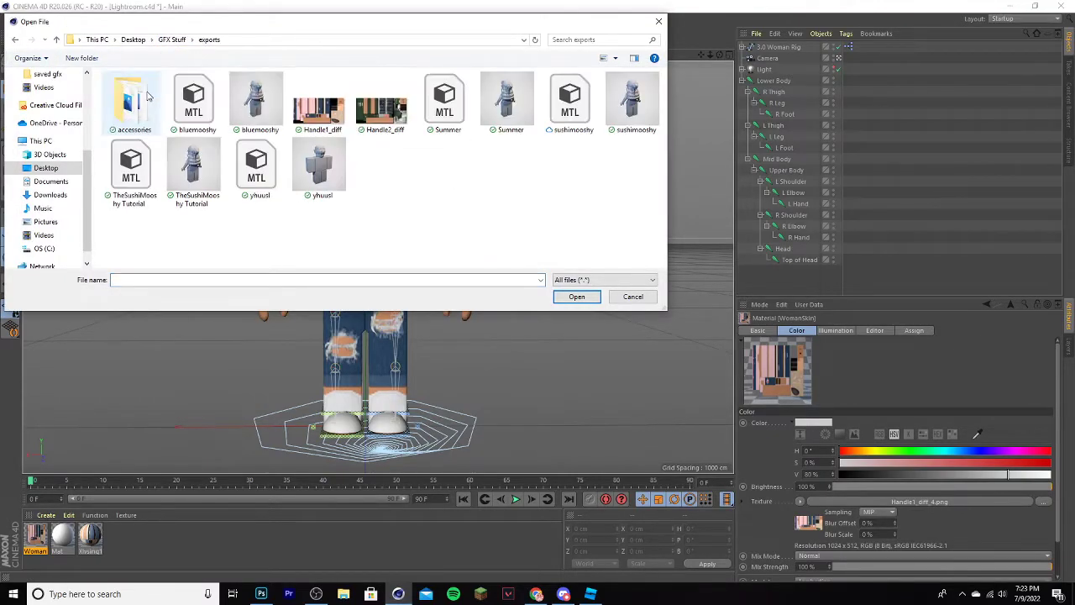
pyautogui.click(144, 126)
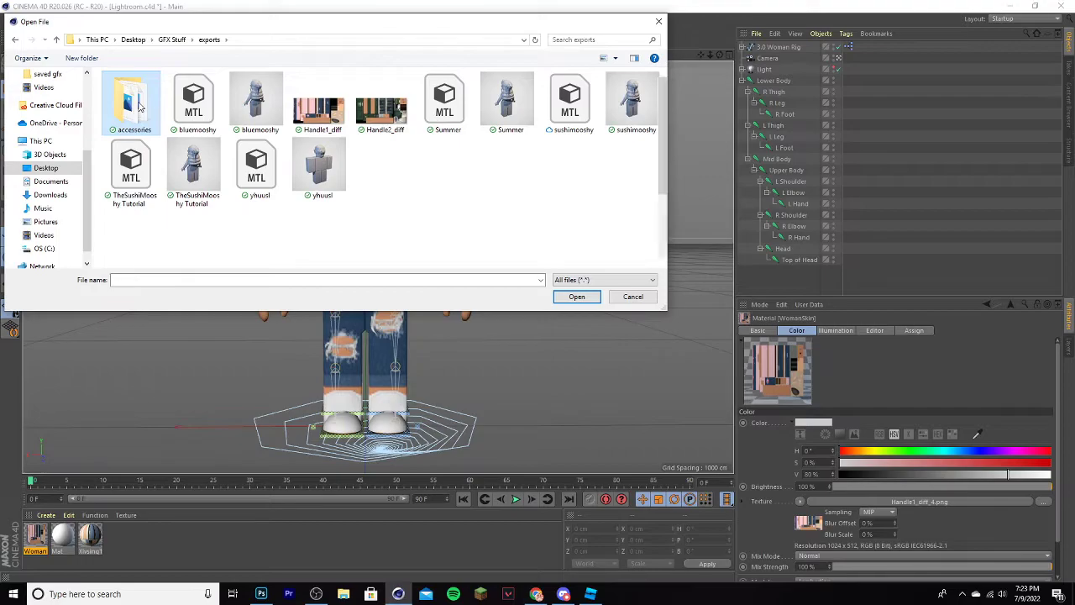
pyautogui.doubleClick(140, 104)
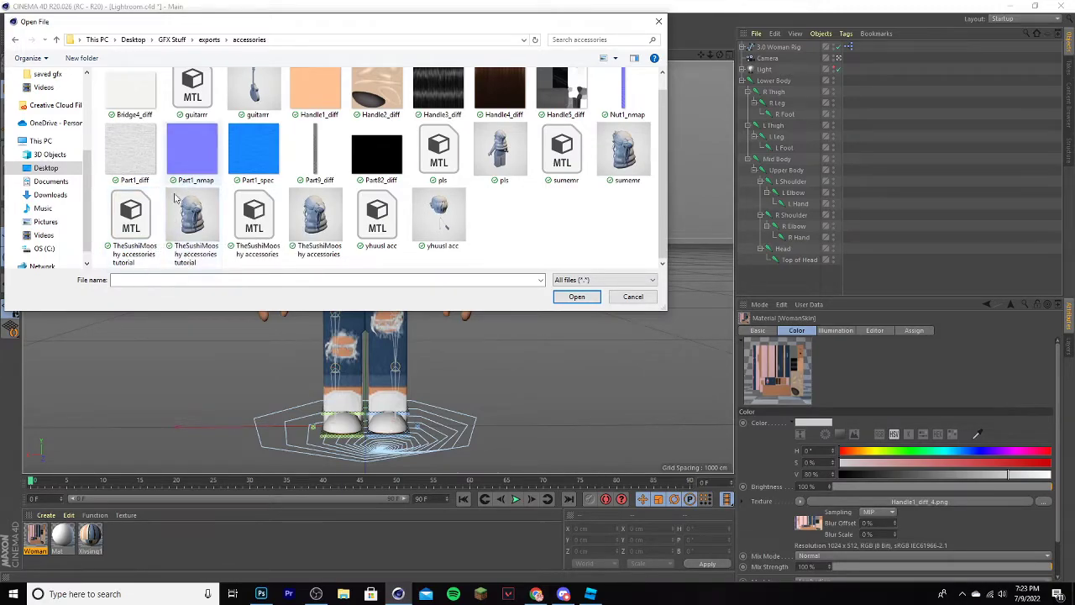
pyautogui.doubleClick(190, 225)
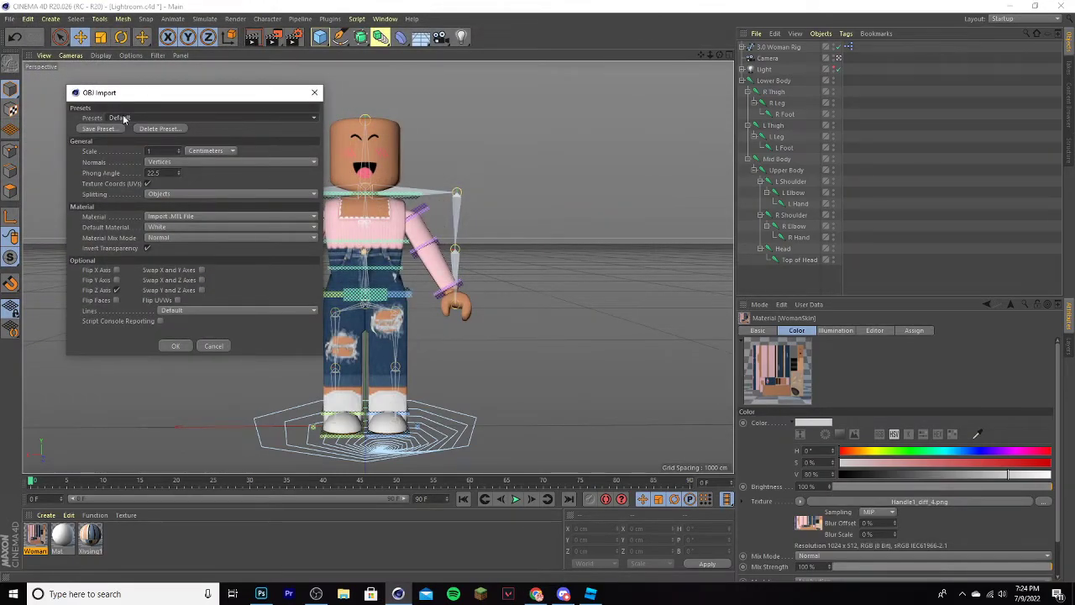
pyautogui.click(124, 118)
pyautogui.click(126, 128)
pyautogui.click(178, 345)
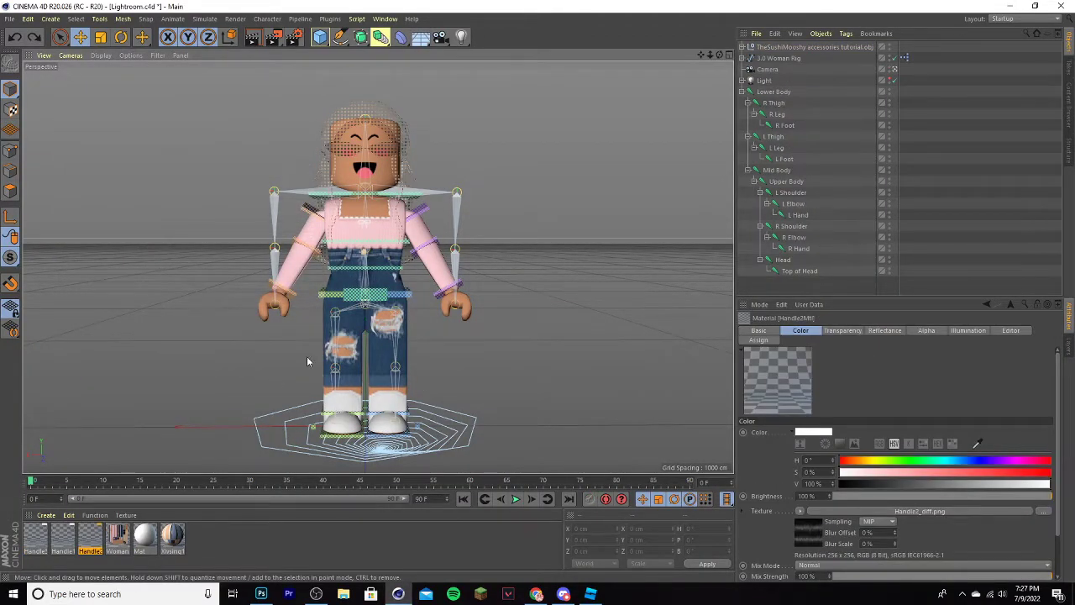
# Turn off Alpha, Reflectance and Transparency on Handle2Mtl and reload its color texture from Handle2_diff in the accessories folder, copying it into the project.
pyautogui.doubleClick(92, 541)
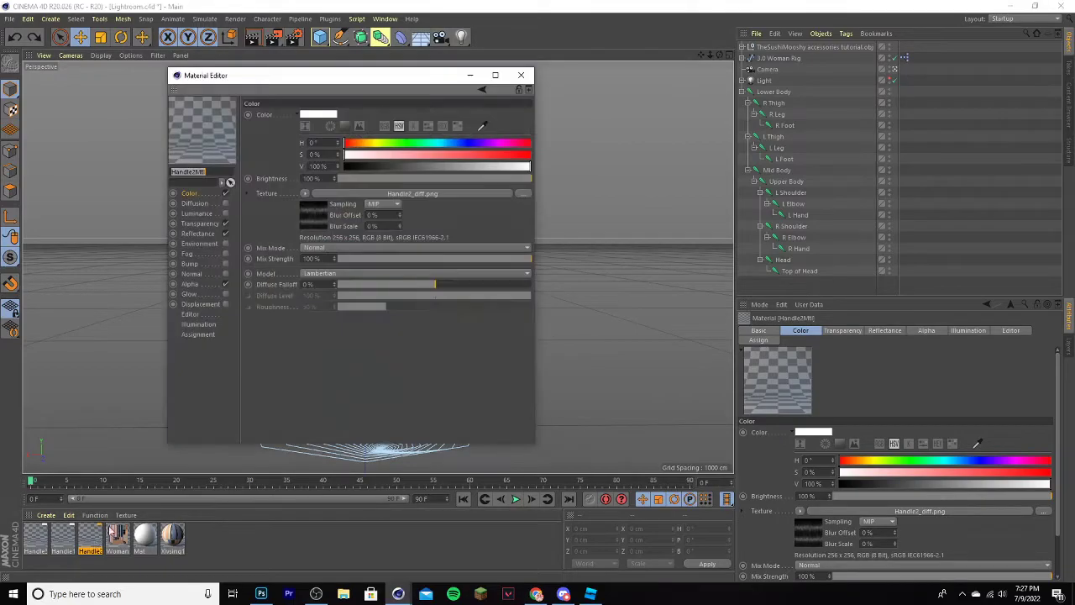
pyautogui.click(226, 284)
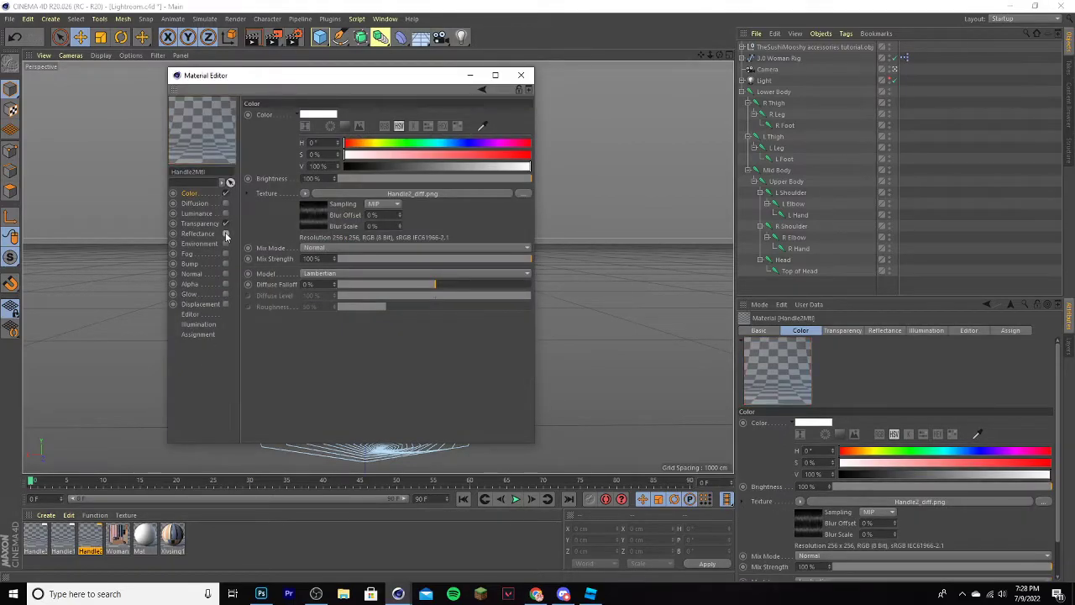
pyautogui.click(225, 233)
pyautogui.click(225, 223)
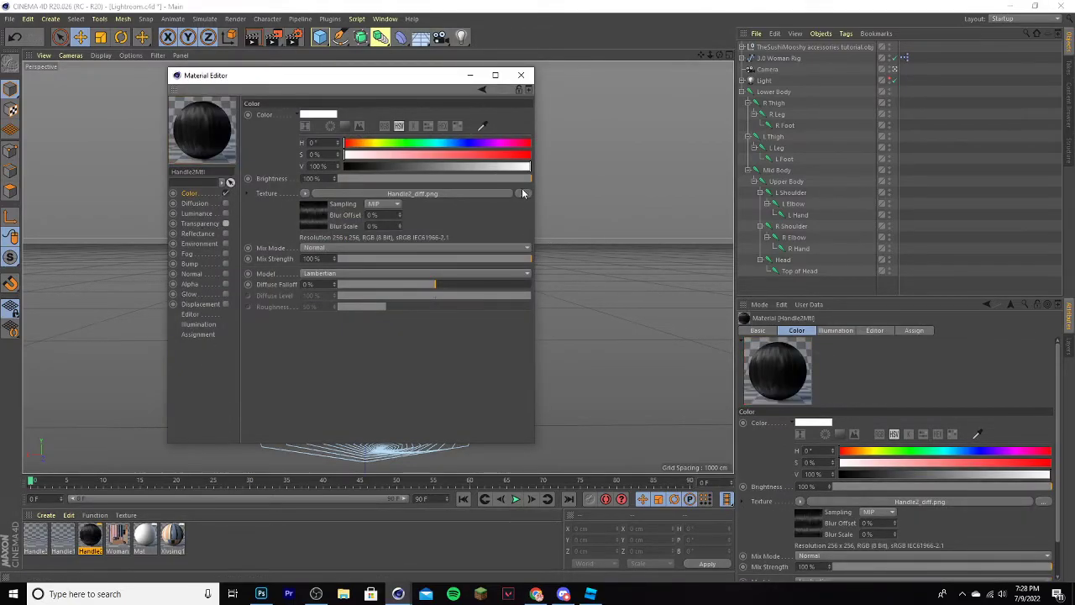
pyautogui.click(522, 193)
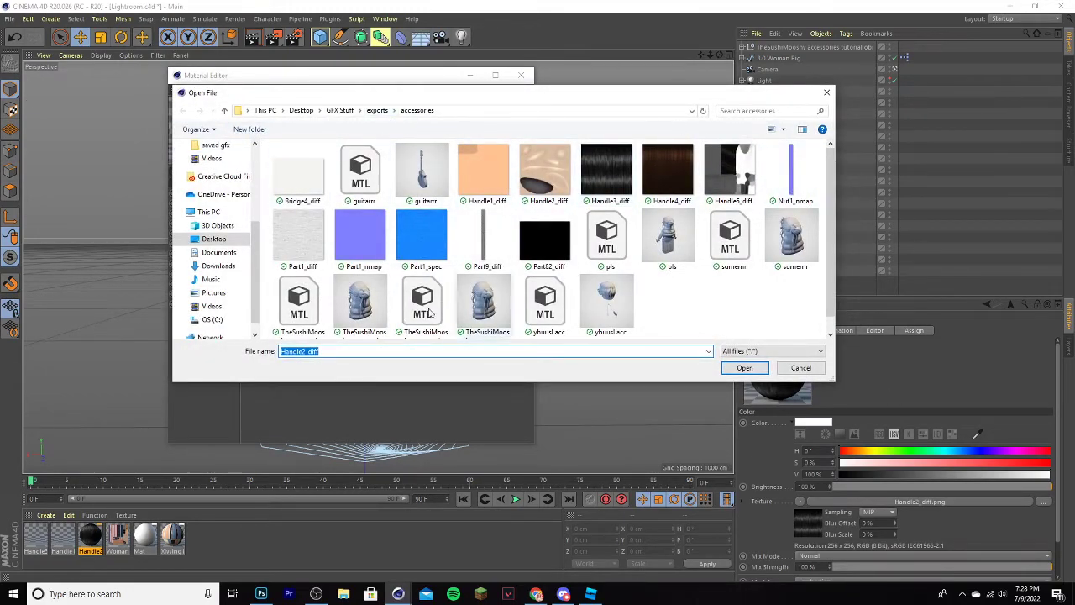
pyautogui.click(745, 368)
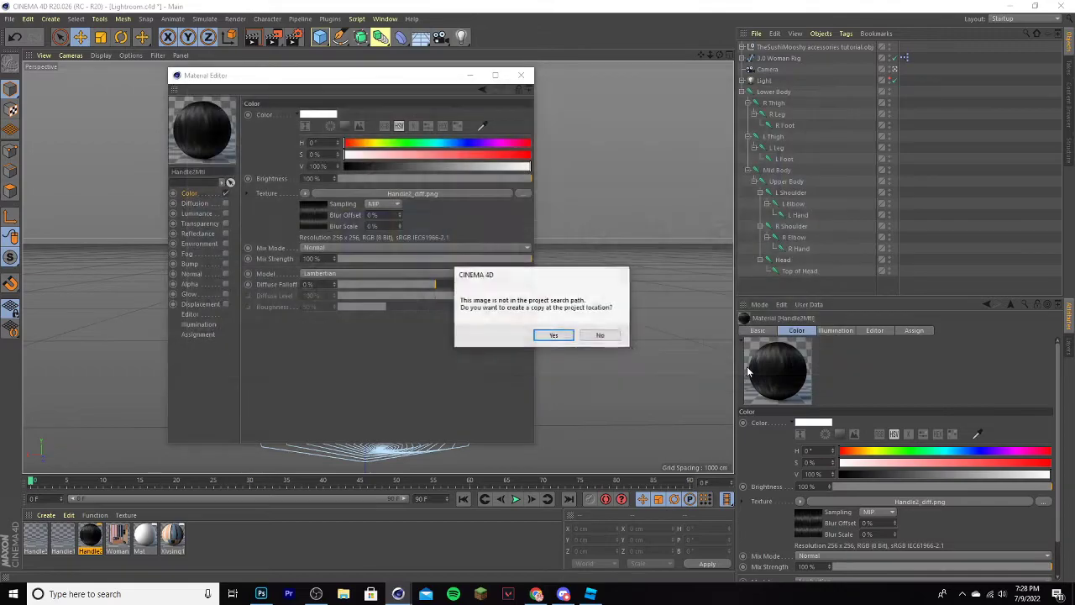
pyautogui.click(553, 335)
pyautogui.moveTo(365, 83); pyautogui.dragTo(721, 99)
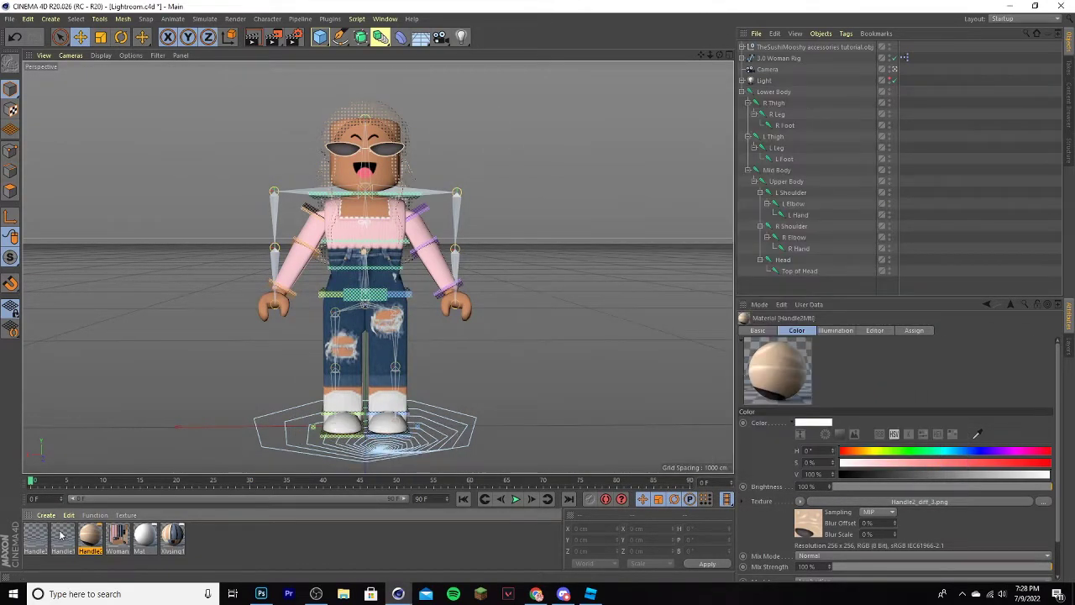
# Turn off Transparency and Reflectance on Handle1Mtl and reload its Handle1_diff color texture from the accessories folder, copying it into the project.
pyautogui.doubleClick(61, 535)
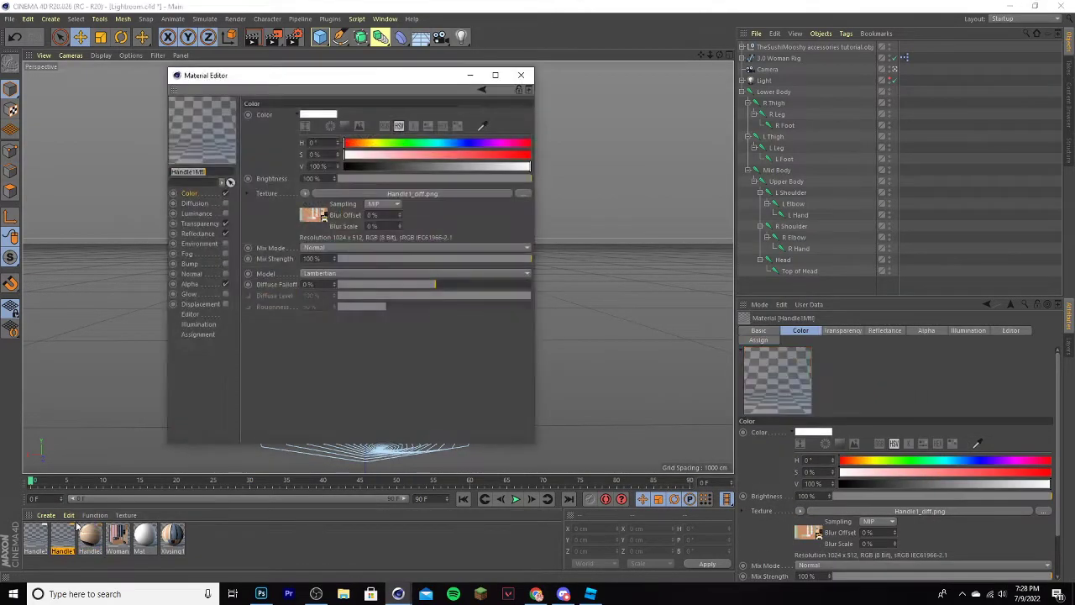
pyautogui.click(226, 224)
pyautogui.click(226, 233)
pyautogui.click(523, 194)
pyautogui.click(744, 367)
pyautogui.click(553, 334)
# Turn off Transparency, Reflectance and Alpha on Handle3Mtl, reload its color texture from the accessories folder with a project copy, and close the Material Editor.
pyautogui.click(35, 536)
pyautogui.click(226, 224)
pyautogui.click(226, 233)
pyautogui.click(226, 283)
pyautogui.click(522, 193)
pyautogui.click(744, 367)
pyautogui.click(553, 334)
pyautogui.click(521, 75)
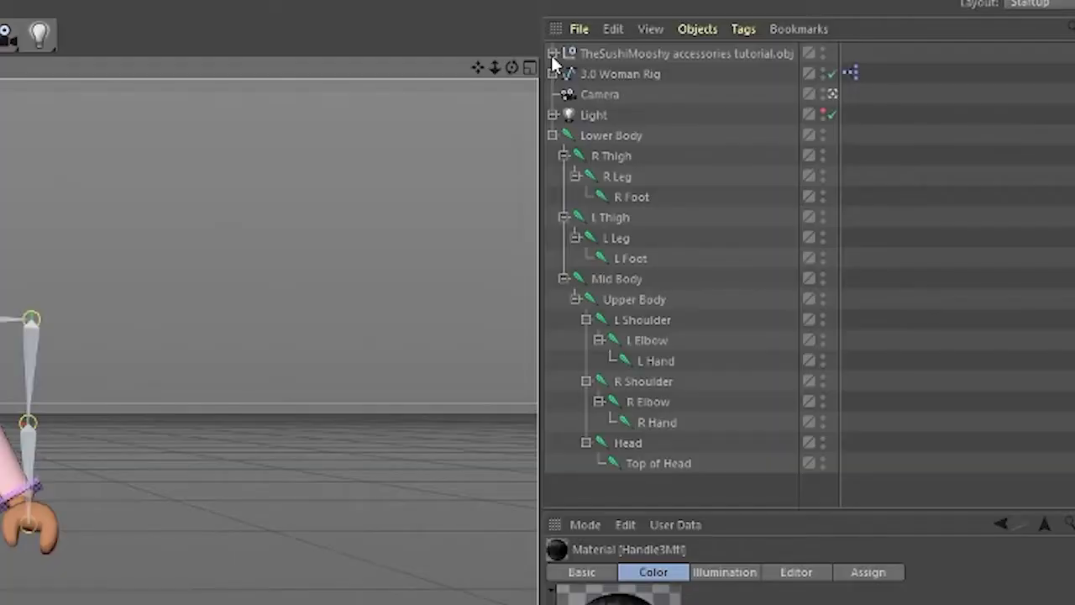
# Combine Handle1, Handle2 and Handle3 of the accessories OBJ into one object with Connect Objects + Delete.
pyautogui.click(742, 48)
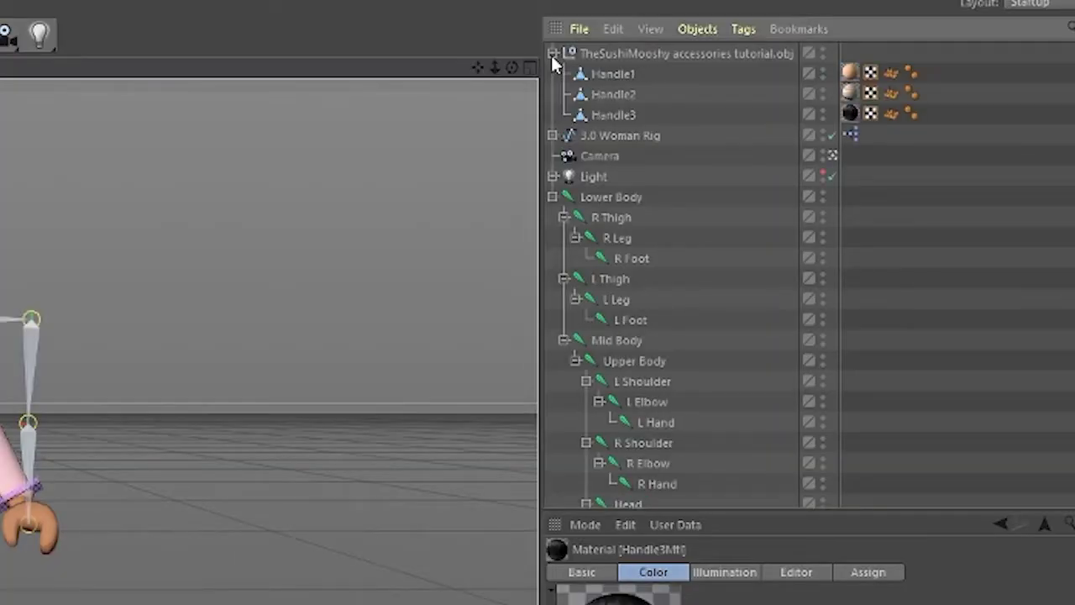
pyautogui.click(624, 75)
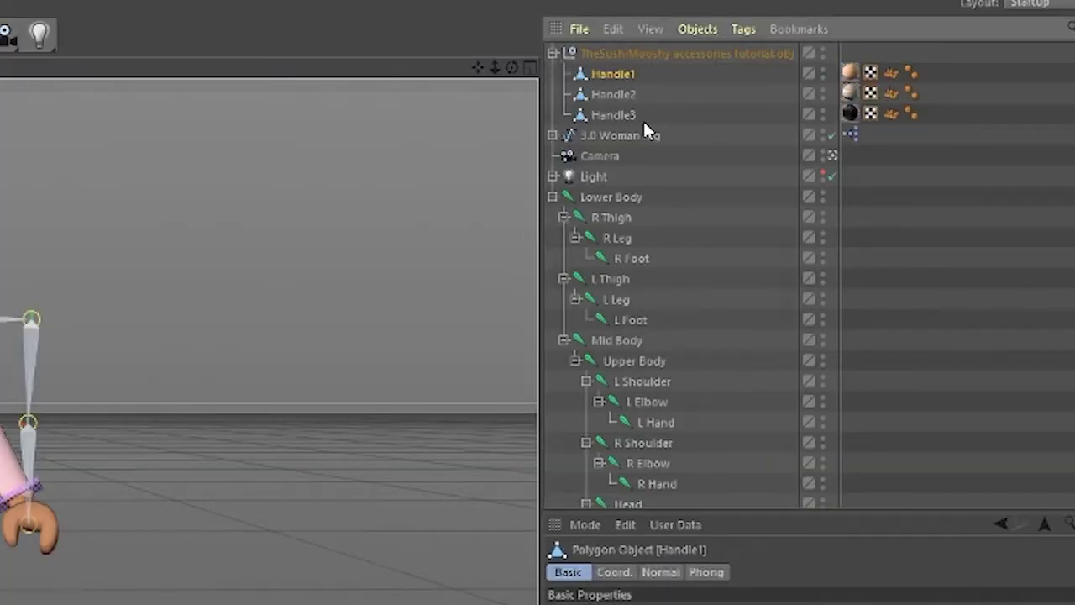
pyautogui.keyDown('shift'); pyautogui.click(622, 94); pyautogui.keyUp('shift')
pyautogui.keyDown('shift'); pyautogui.click(622, 114); pyautogui.keyUp('shift')
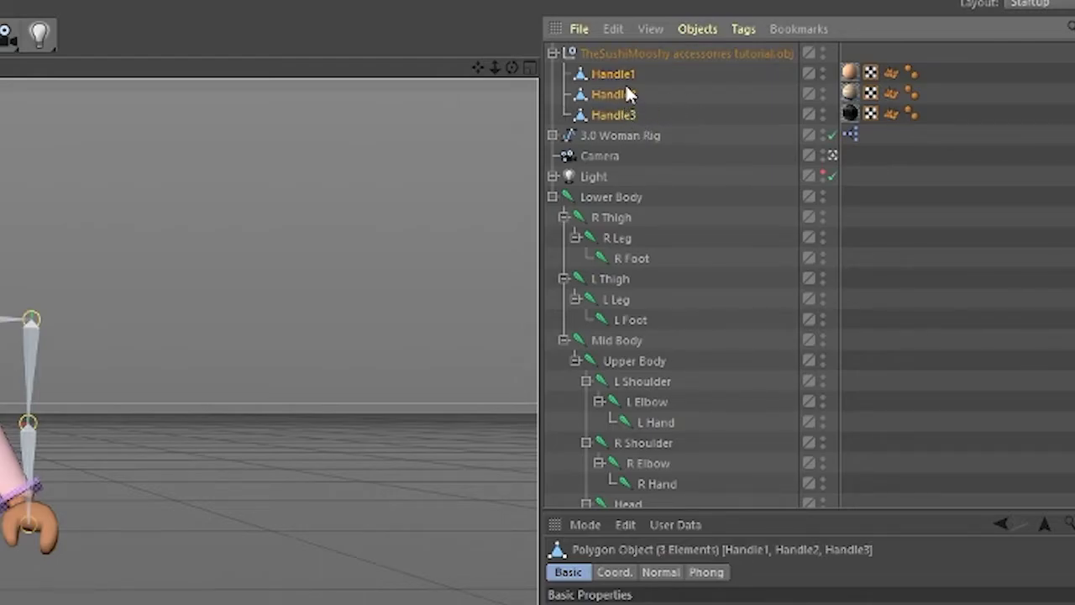
pyautogui.rightClick(626, 87)
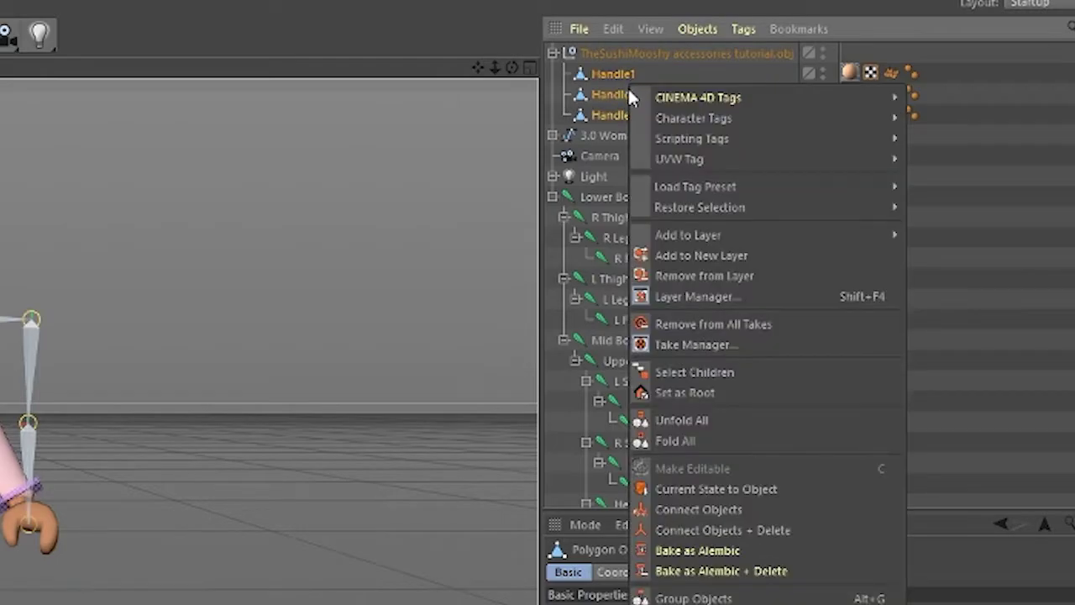
pyautogui.click(821, 531)
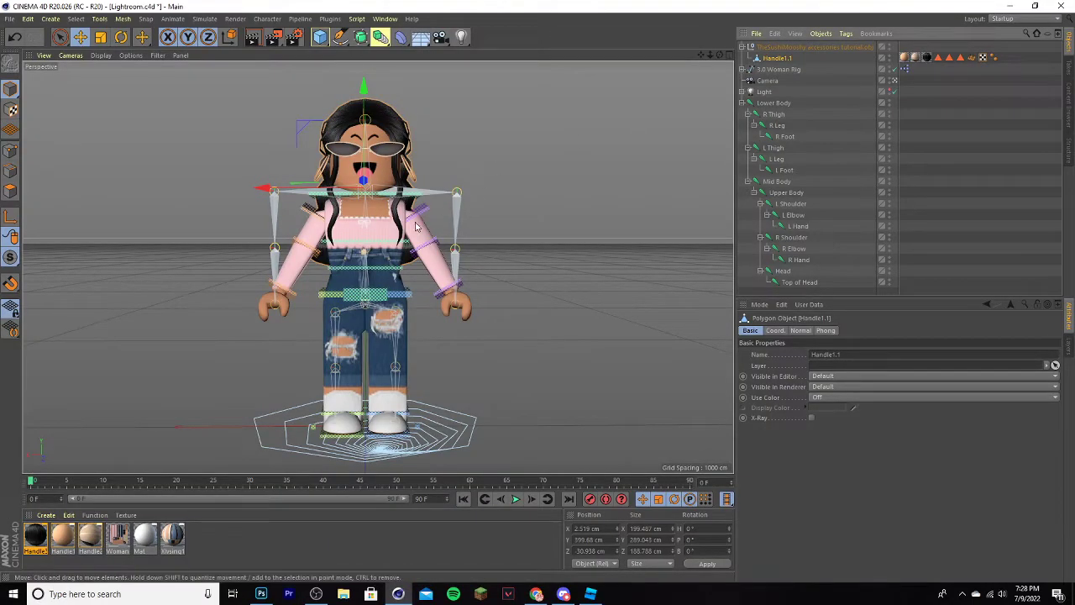
# Try moving the combined accessories object sideways off the head, and undo the move.
pyautogui.moveTo(264, 188); pyautogui.dragTo(183, 188)
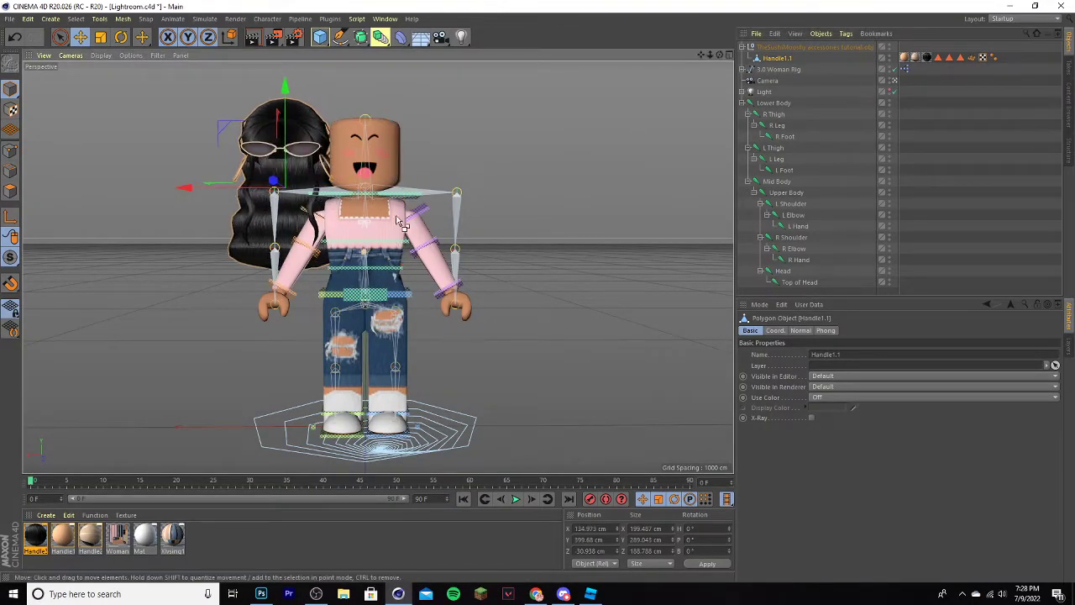
pyautogui.hotkey('ctrl', 'z')
pyautogui.click(742, 69)
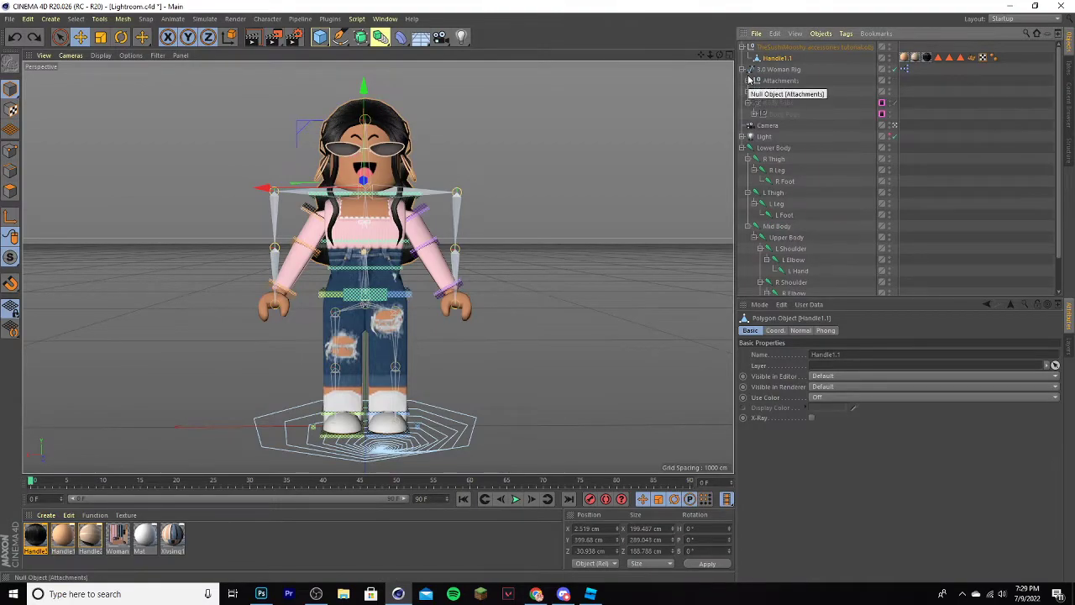
pyautogui.click(743, 70)
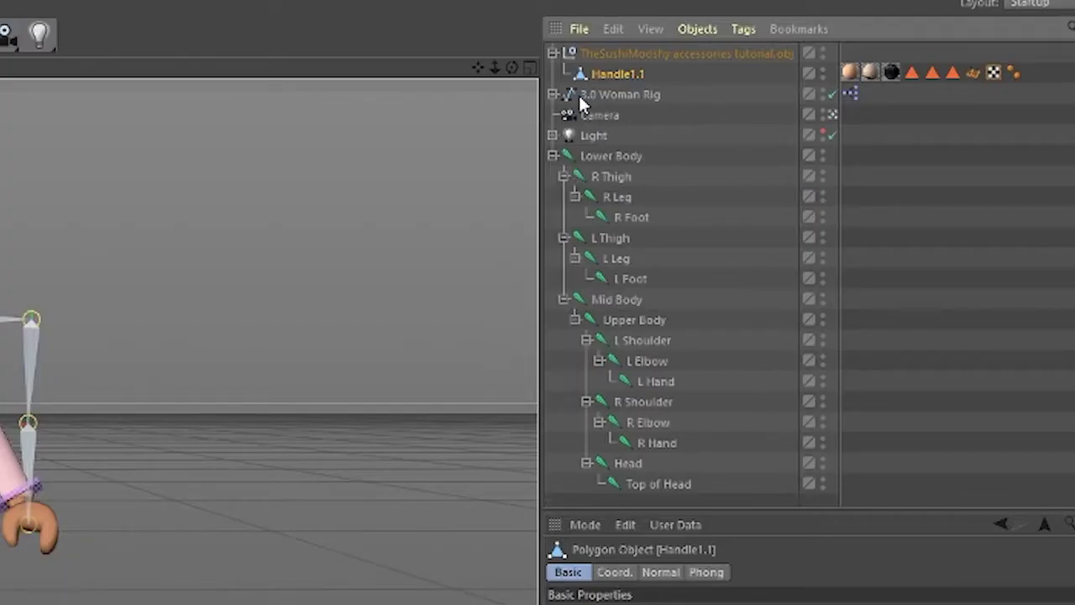
# Parent the combined Handle1.1 object to Head Attachments within the 3.0 Woman Rig's Attachments group.
pyautogui.click(553, 94)
pyautogui.click(563, 115)
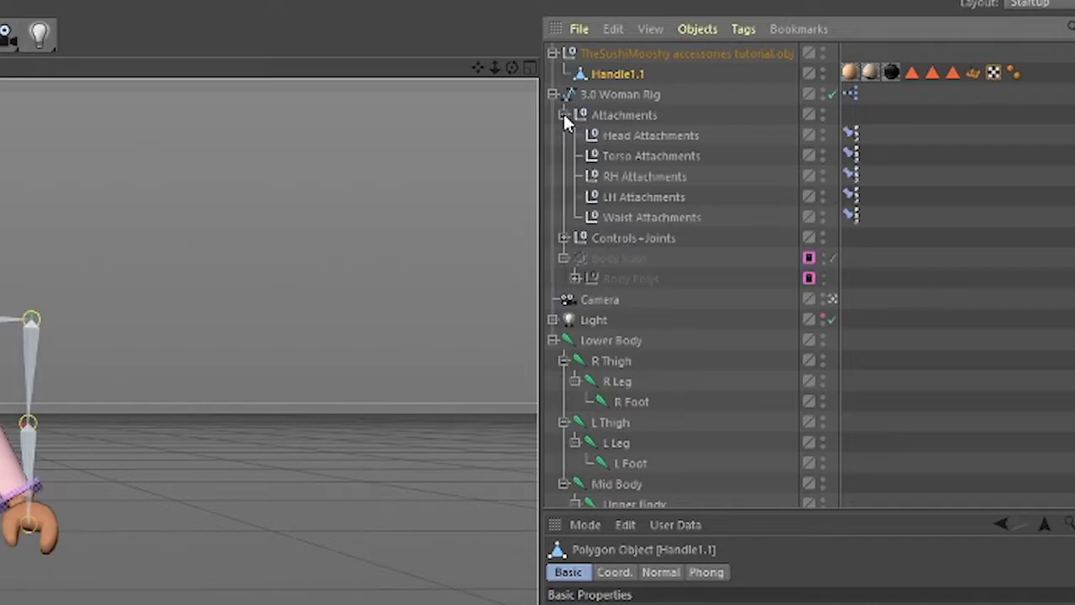
pyautogui.moveTo(603, 74); pyautogui.dragTo(672, 134)
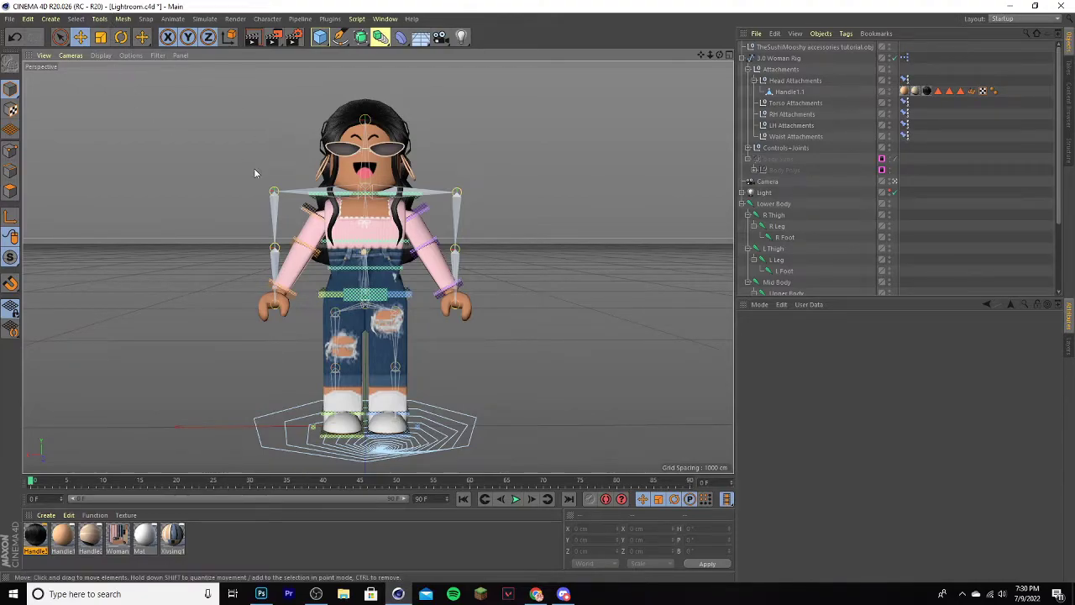
# Try rotating the L Thigh control of the rig with the Rotate tool, and undo it.
pyautogui.click(121, 37)
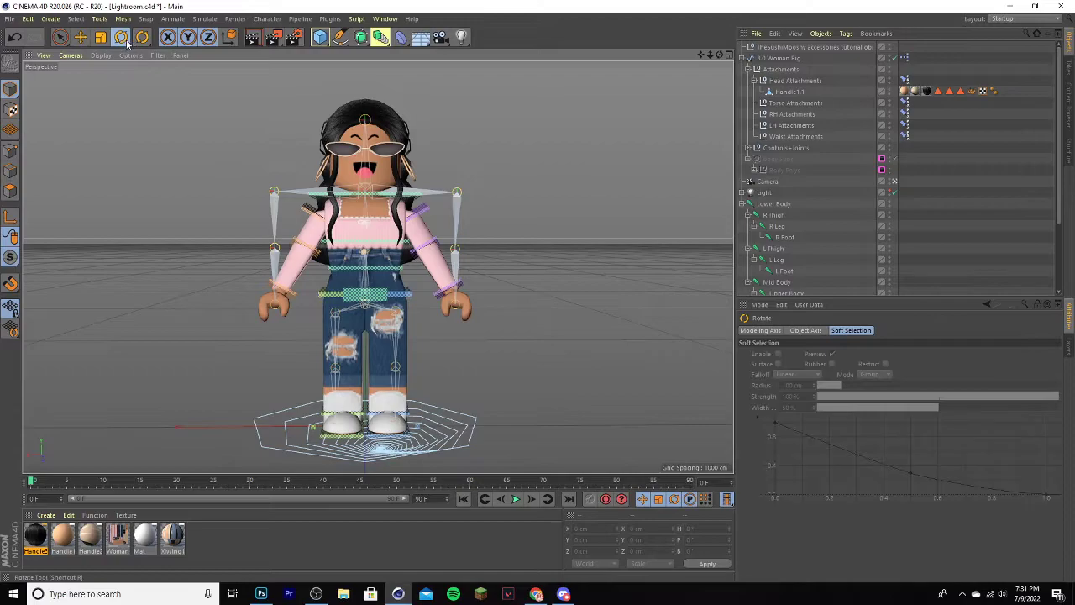
pyautogui.click(405, 296)
pyautogui.moveTo(424, 271)
pyautogui.mouseDown()
pyautogui.moveTo(415, 281)
pyautogui.moveTo(436, 280)
pyautogui.mouseUp()
pyautogui.hotkey('ctrl', 'z')
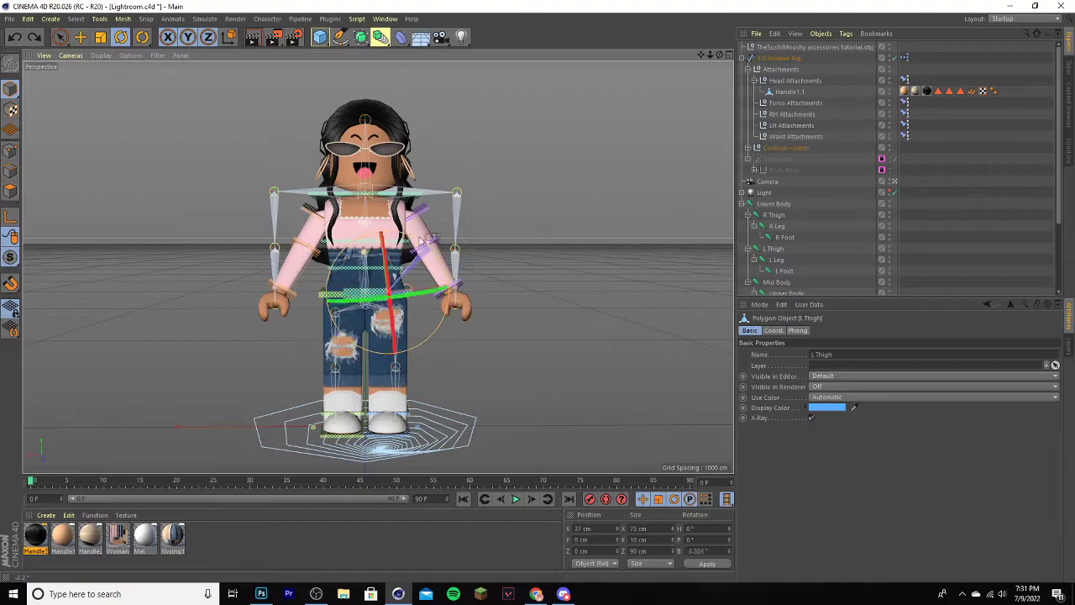
# Try moving the L Thigh control sideways along its X axis, and undo the moves.
pyautogui.press('e')
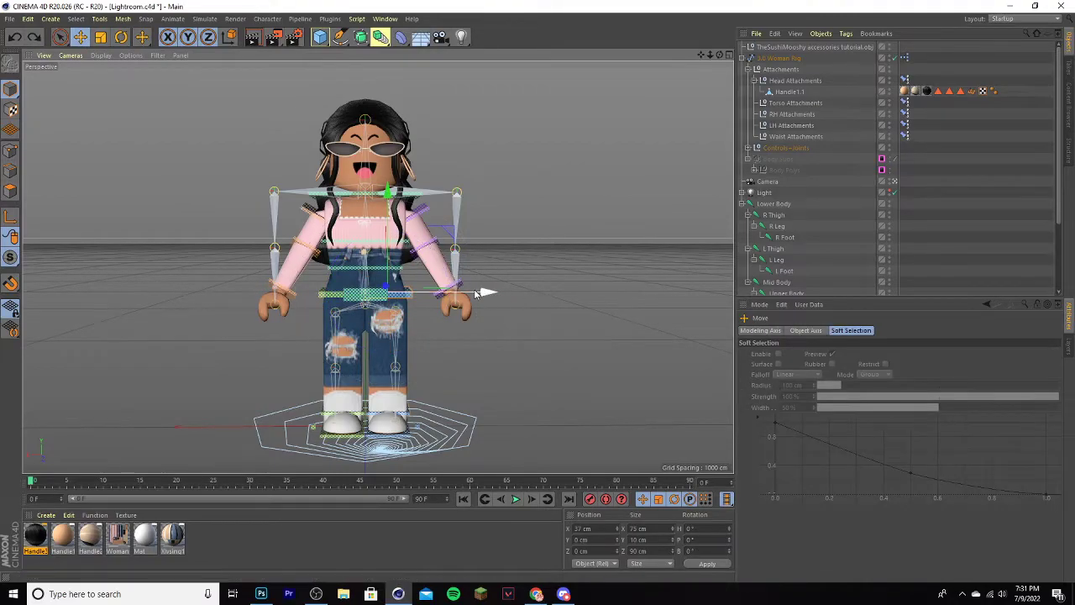
pyautogui.moveTo(489, 292)
pyautogui.mouseDown()
pyautogui.moveTo(515, 293)
pyautogui.moveTo(502, 293)
pyautogui.mouseUp()
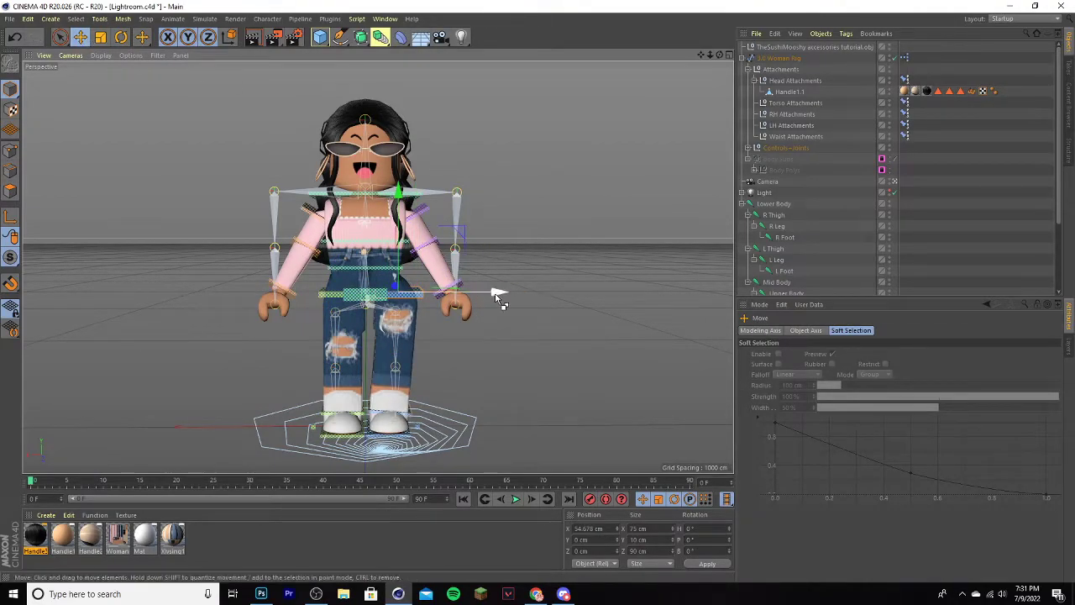
pyautogui.hotkey('ctrl', 'z')
pyautogui.moveTo(433, 296); pyautogui.dragTo(51, 294)
pyautogui.moveTo(165, 290); pyautogui.dragTo(373, 292)
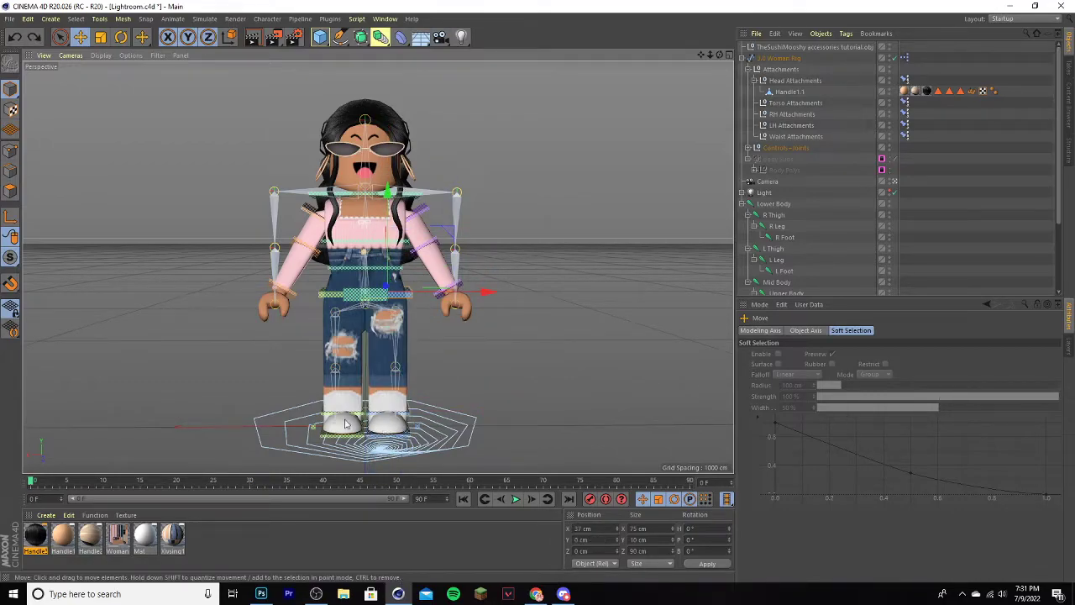
# Try moving and rotating the right foot's RF.Goal control, undoing each change.
pyautogui.click(330, 445)
pyautogui.click(344, 435)
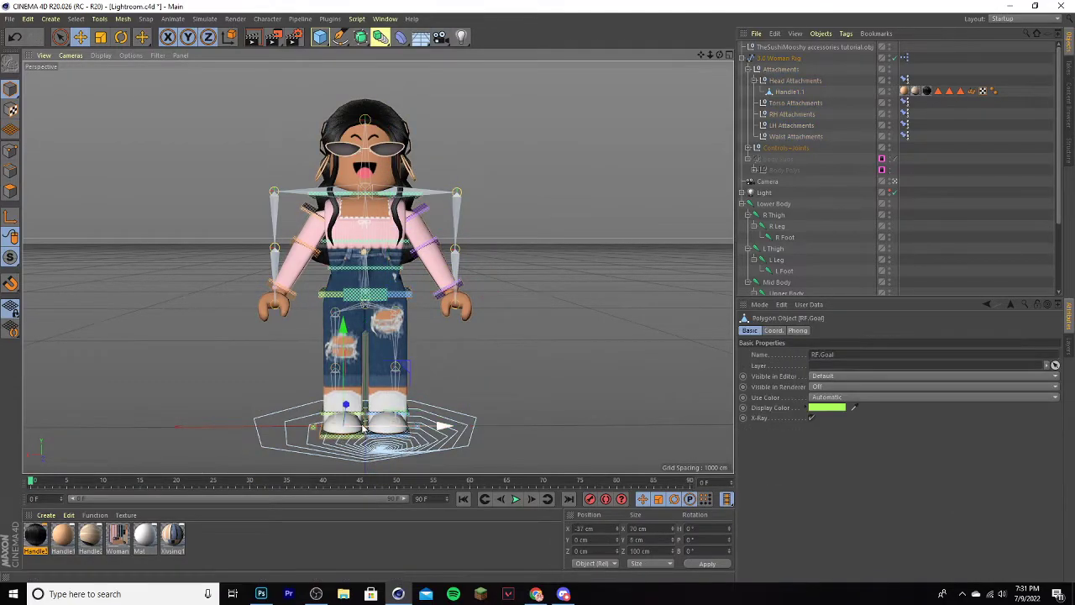
pyautogui.moveTo(344, 430); pyautogui.dragTo(300, 427)
pyautogui.hotkey('ctrl', 'z')
pyautogui.press('r')
pyautogui.hotkey('ctrl', 'z')
# Try adjusting the R Ankle control with the Rotate and Move tools.
pyautogui.click(320, 412)
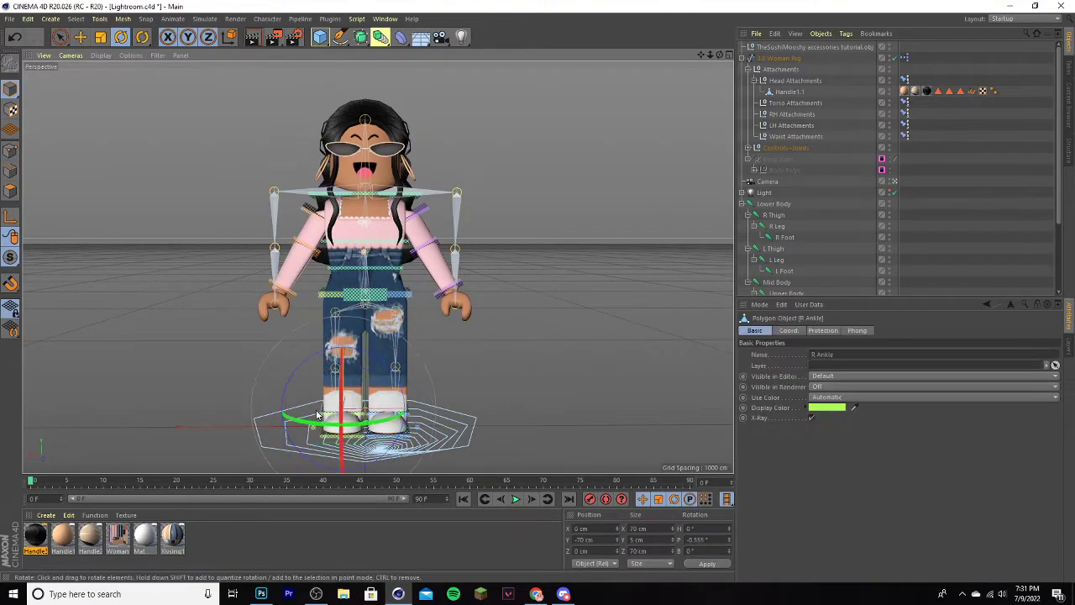
pyautogui.click(80, 36)
pyautogui.moveTo(466, 409); pyautogui.dragTo(374, 407)
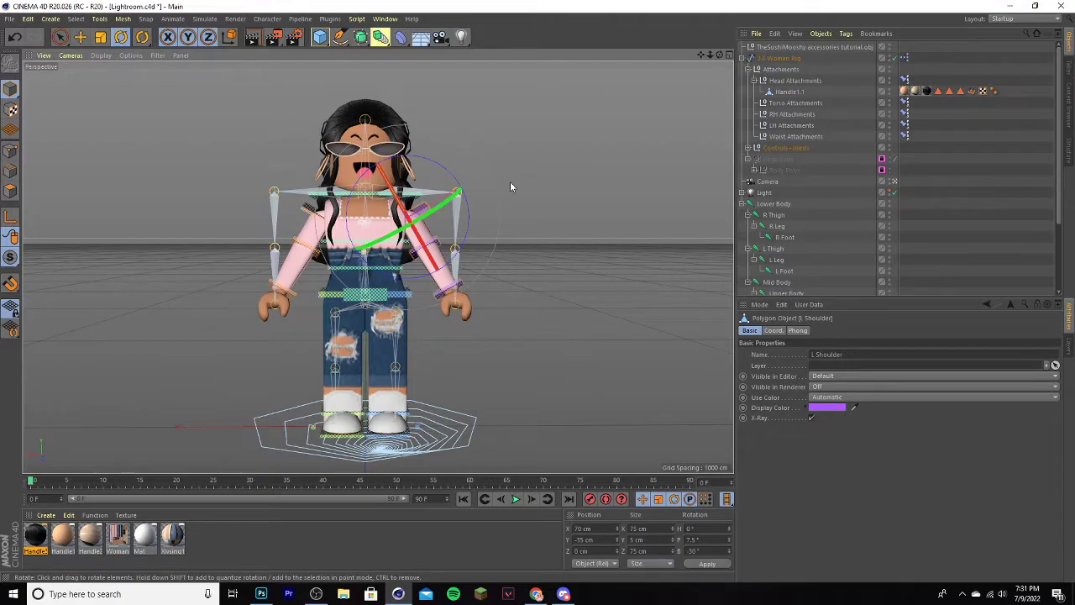
# Try rotating the L Shoulder control to swing the left arm, and undo the rotation.
pyautogui.click(510, 181)
pyautogui.click(434, 218)
pyautogui.moveTo(434, 218); pyautogui.dragTo(486, 226)
pyautogui.hotkey('ctrl', 'z')
# Try bending the left arm by rotating the L Elbow control, and undo back to the default pose.
pyautogui.click(438, 241)
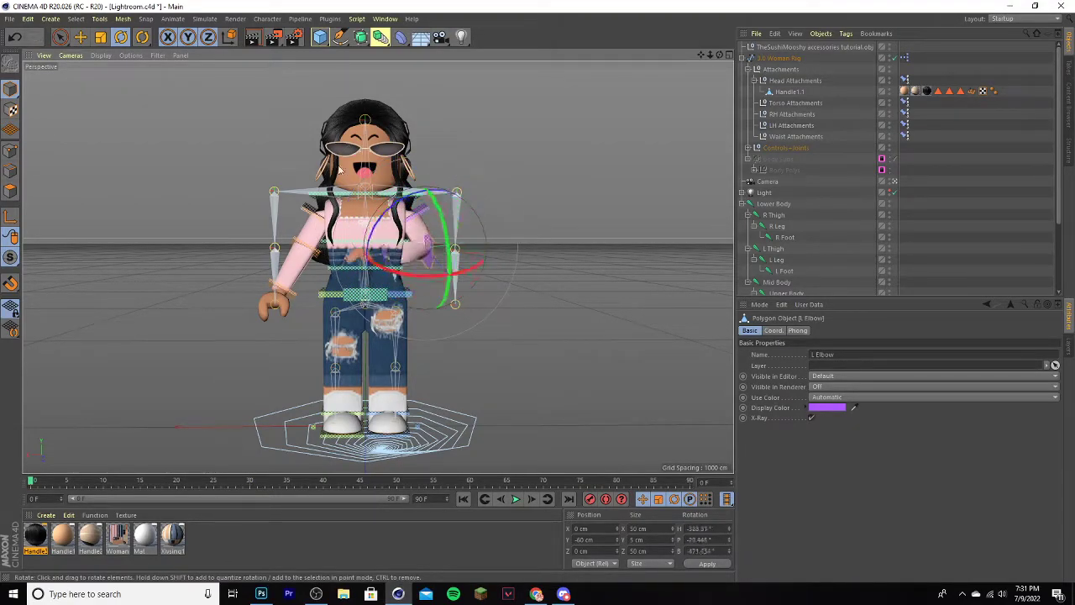
pyautogui.hotkey('ctrl', 'z')
pyautogui.hotkey('ctrl', 'z')
pyautogui.hotkey('ctrl', 'z')
pyautogui.hotkey('ctrl', 'z')
pyautogui.hotkey('ctrl', 'z')
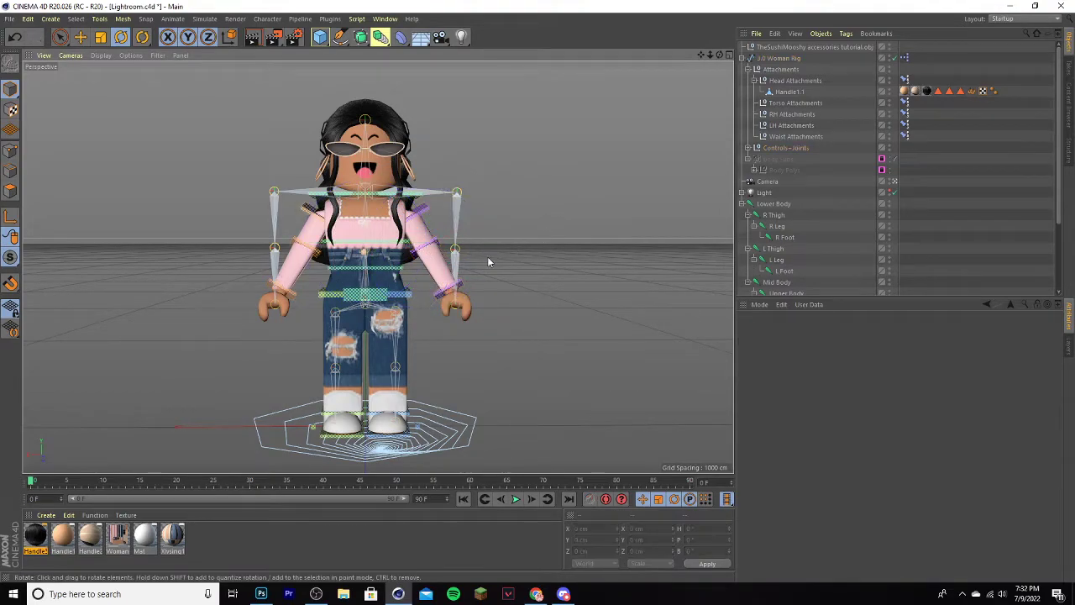
# Try twisting the rig's waist by rotating the Hip control, and undo it.
pyautogui.click(342, 252)
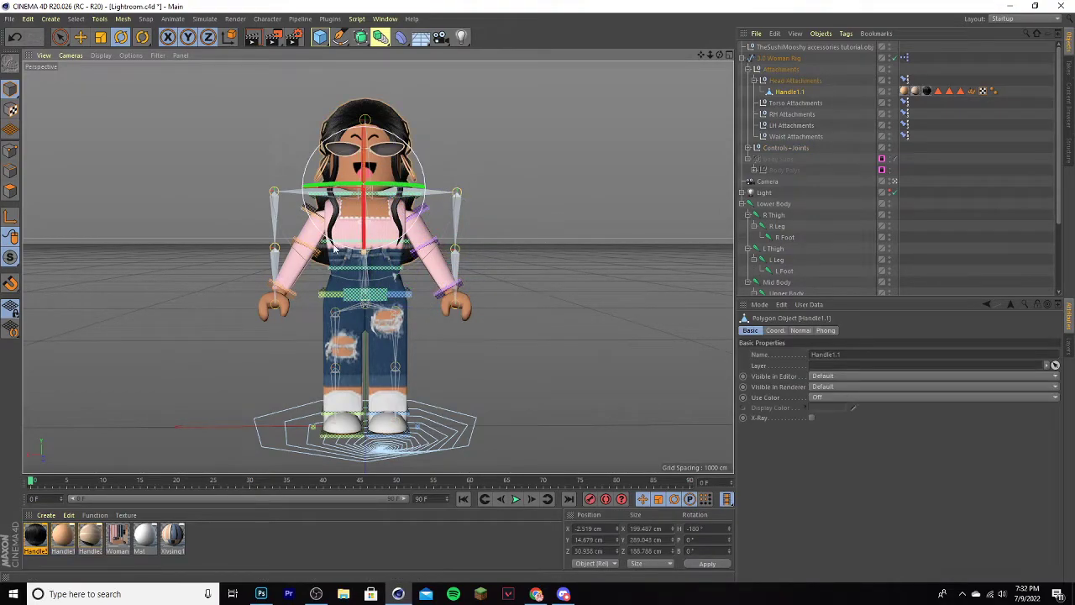
pyautogui.click(312, 252)
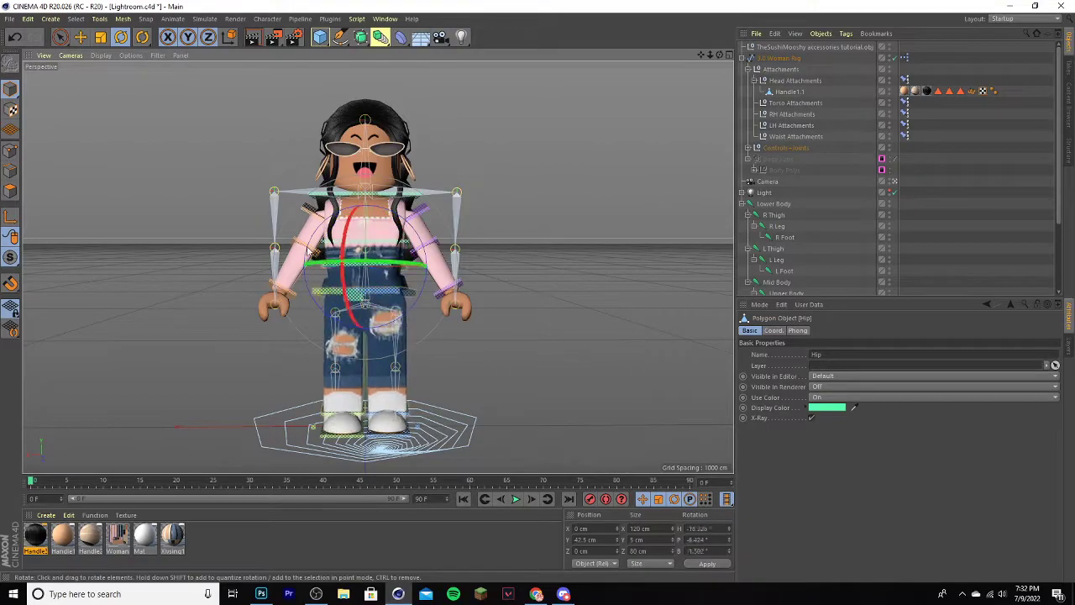
pyautogui.moveTo(307, 250); pyautogui.dragTo(559, 297)
pyautogui.hotkey('ctrl', 'z')
pyautogui.hotkey('ctrl', 'z')
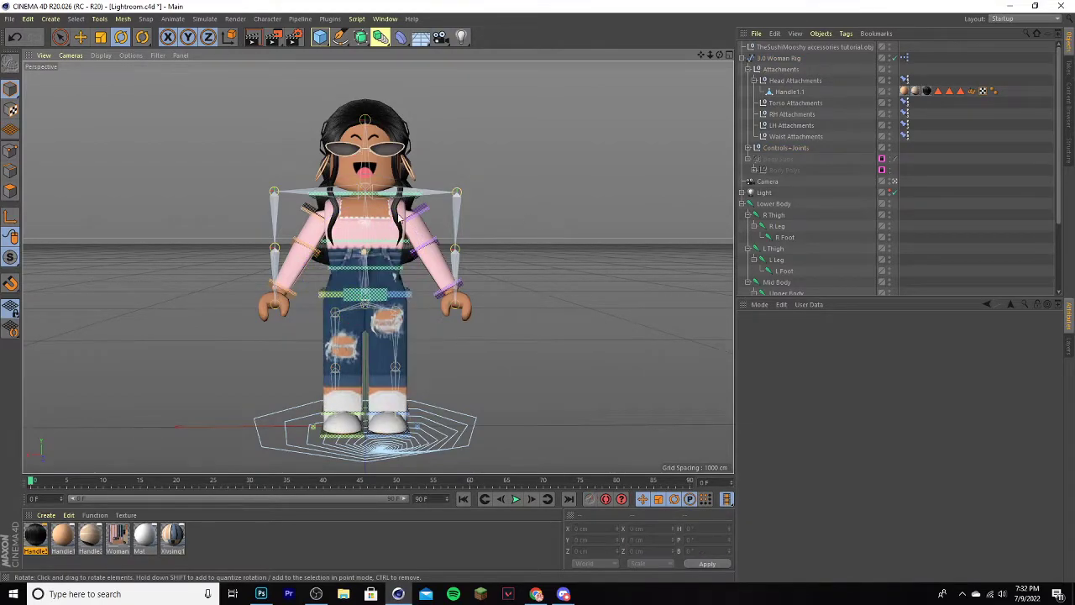
# Try rotating the rig's upper body with the control at shoulder height, and undo it.
pyautogui.click(312, 193)
pyautogui.moveTo(312, 192); pyautogui.dragTo(191, 210)
pyautogui.hotkey('ctrl', 'z')
pyautogui.hotkey('ctrl', 'z')
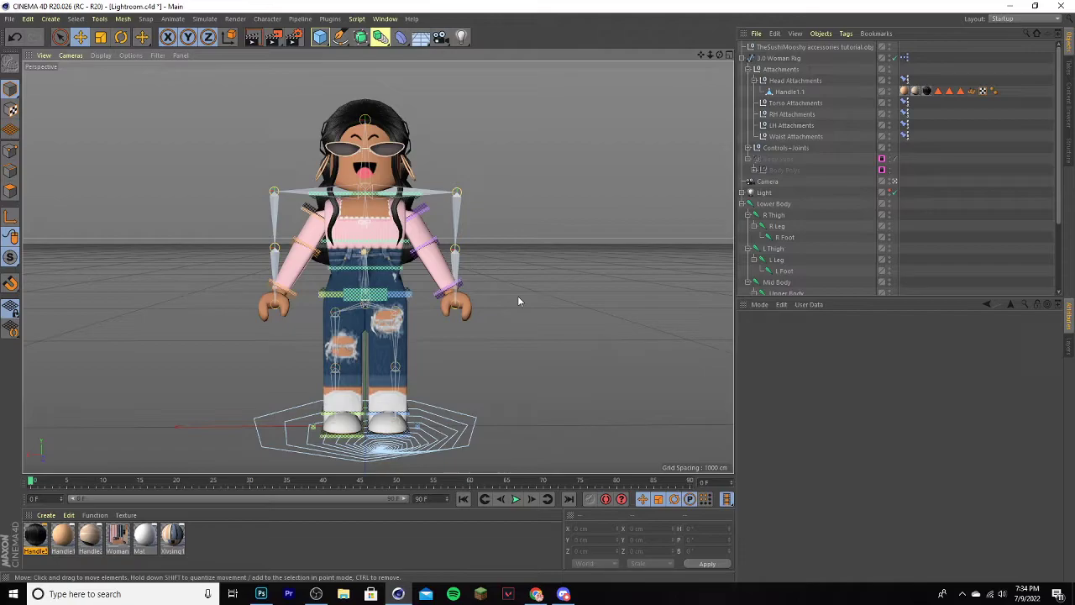
# Rotate the L Shoulder control so the left arm is raised with the hand beside the head.
pyautogui.click(121, 36)
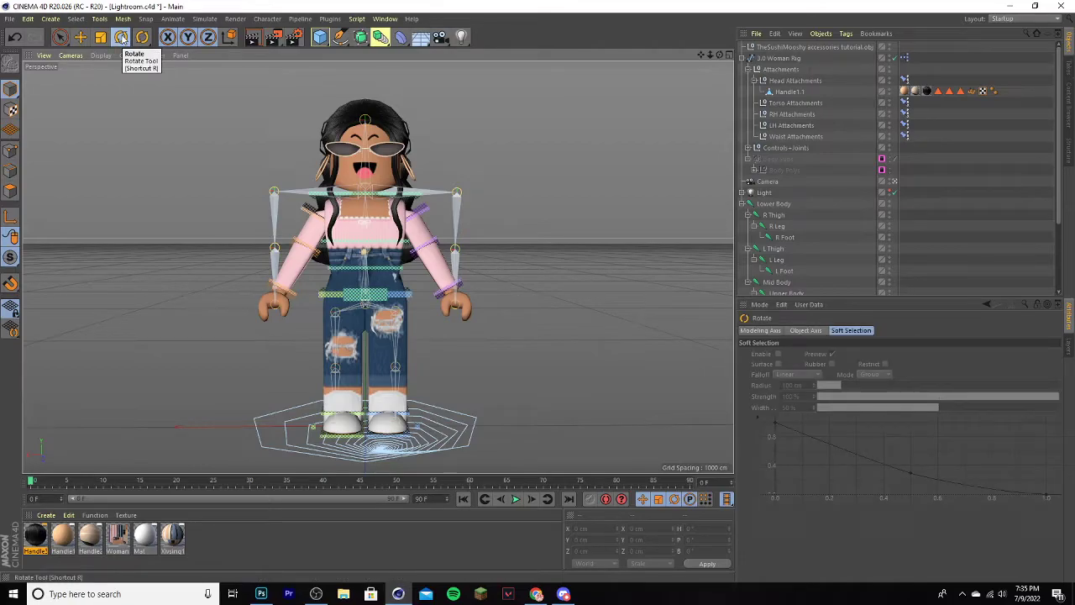
pyautogui.click(426, 214)
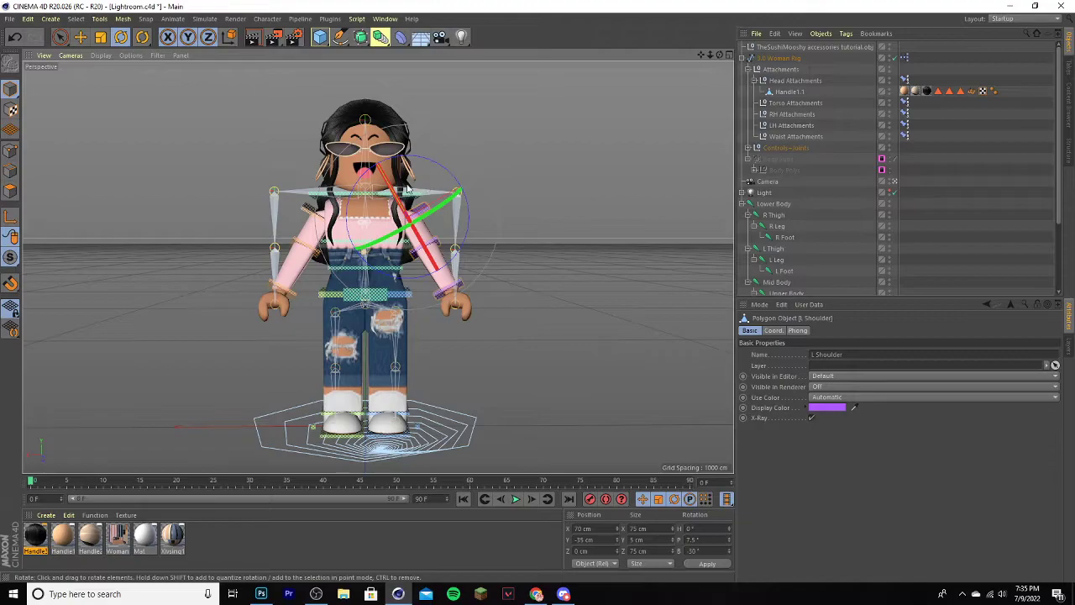
pyautogui.hotkey('ctrl', 'z')
pyautogui.moveTo(449, 175); pyautogui.dragTo(331, 196)
pyautogui.moveTo(433, 237); pyautogui.dragTo(331, 187)
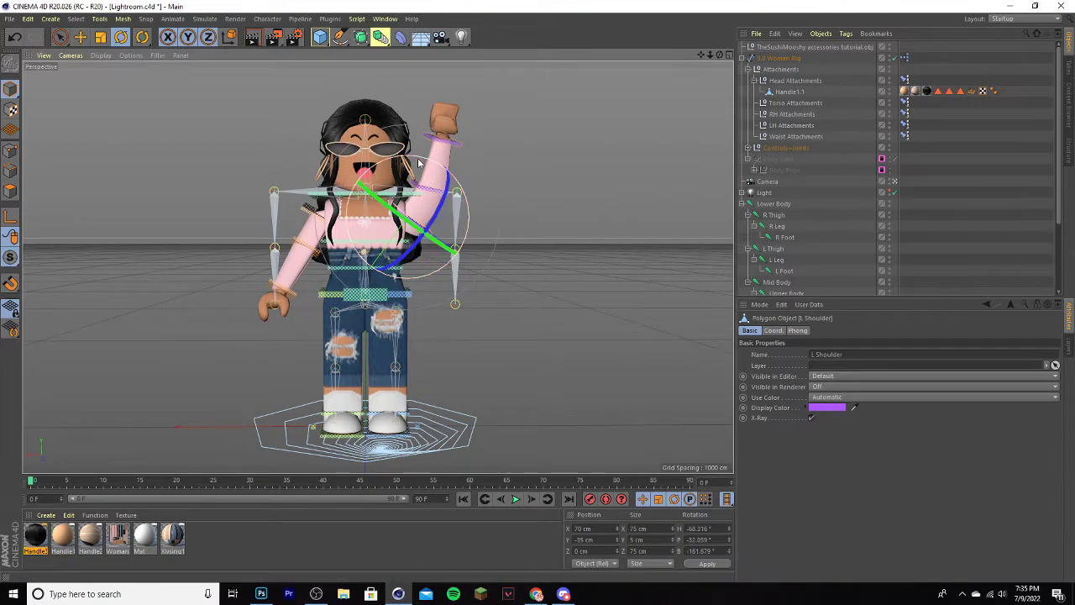
# Swing the raised left arm outward with the L Shoulder control and bend the L Elbow control until the forearm points straight up.
pyautogui.moveTo(414, 162); pyautogui.dragTo(434, 159)
pyautogui.click(651, 213)
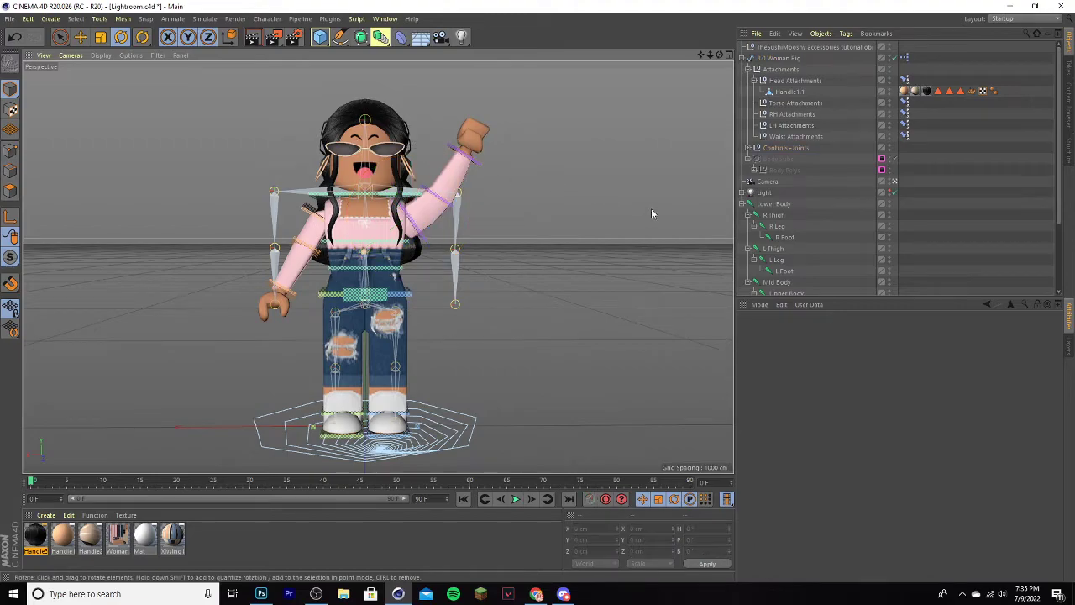
pyautogui.click(435, 193)
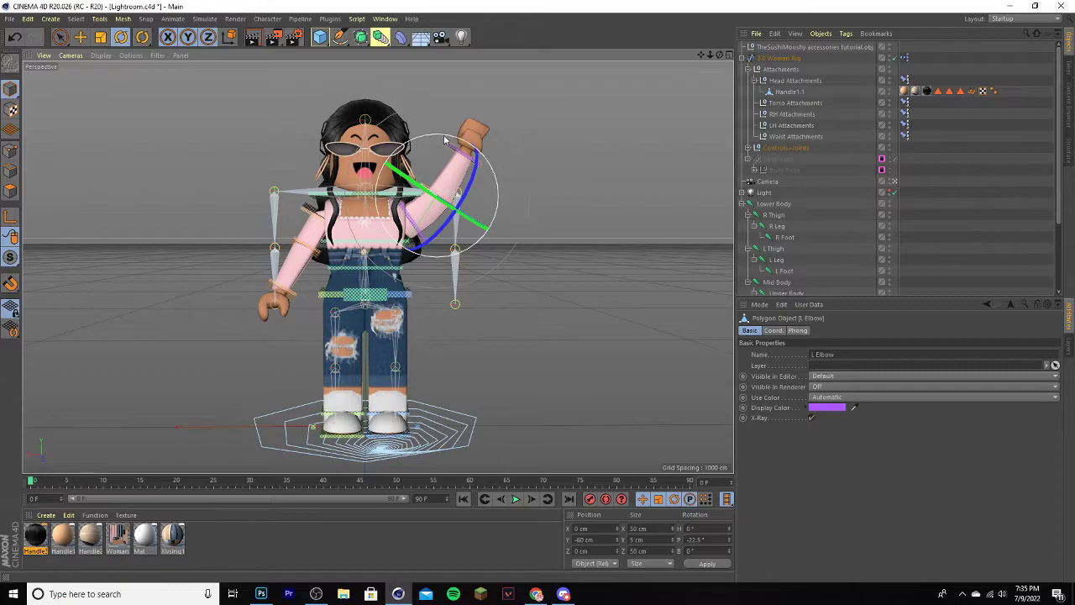
pyautogui.moveTo(445, 137); pyautogui.dragTo(419, 141)
pyautogui.click(538, 172)
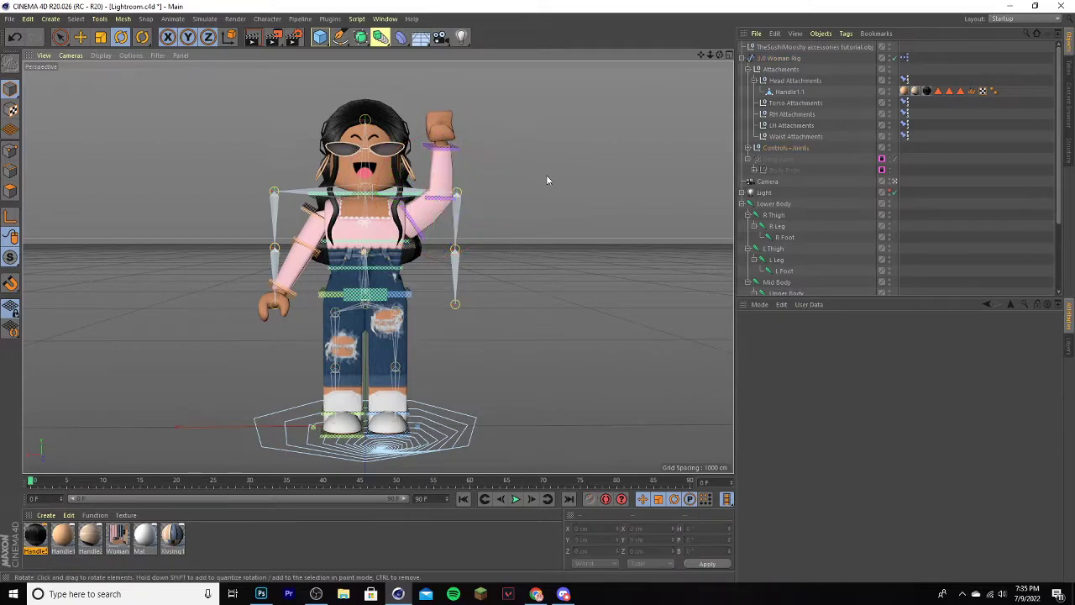
# Fine-tune the raised left arm with the L Shoulder control and turn the hand with the L Wrist control.
pyautogui.click(425, 243)
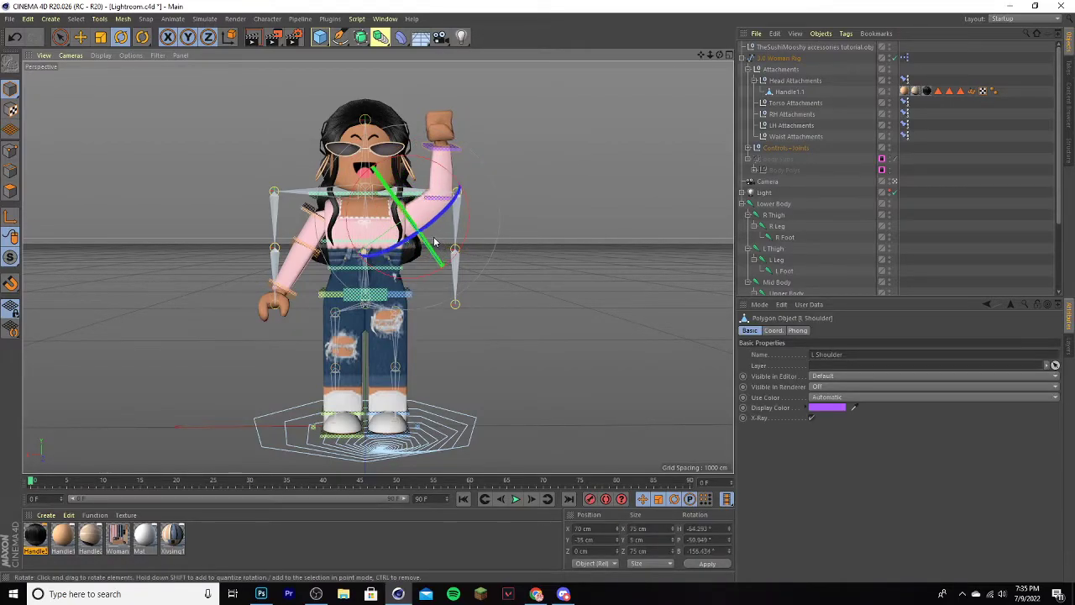
pyautogui.moveTo(434, 168); pyautogui.dragTo(447, 171)
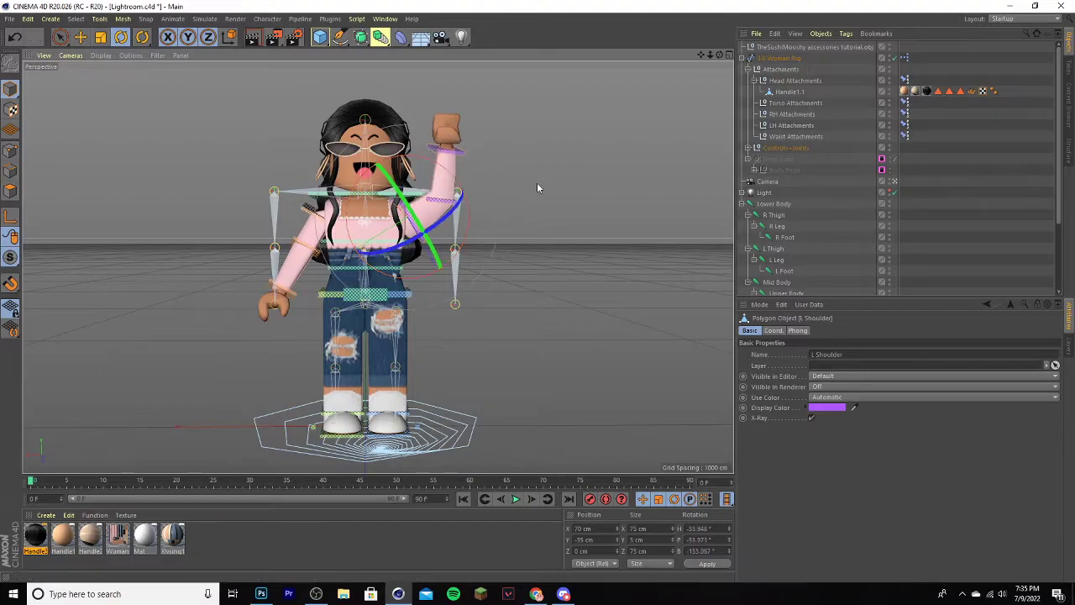
pyautogui.click(549, 190)
pyautogui.click(448, 149)
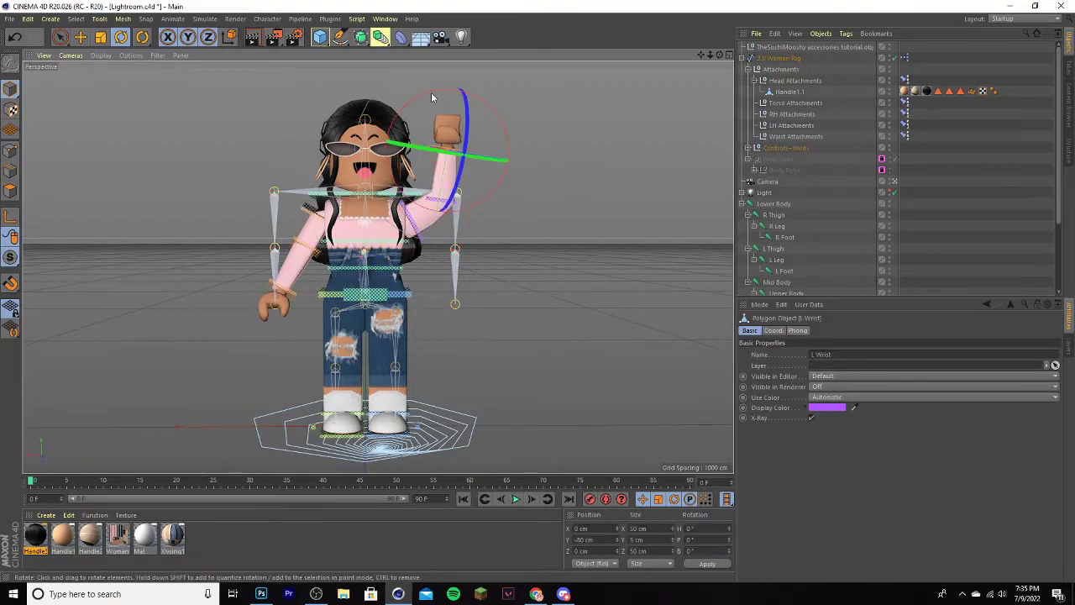
pyautogui.moveTo(430, 95); pyautogui.dragTo(389, 91)
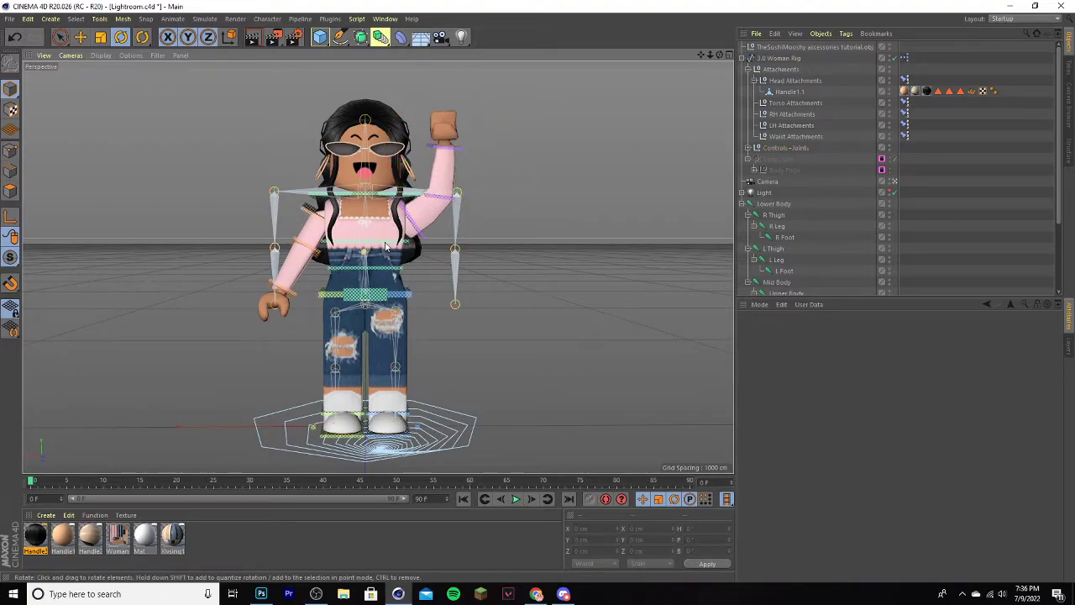
# Lean the upper body sideways, away from the raised arm, with the Chest control and rotate the Hip control about 5° on B.
pyautogui.click(387, 246)
pyautogui.moveTo(413, 208); pyautogui.dragTo(515, 213)
pyautogui.moveTo(412, 198); pyautogui.dragTo(440, 200)
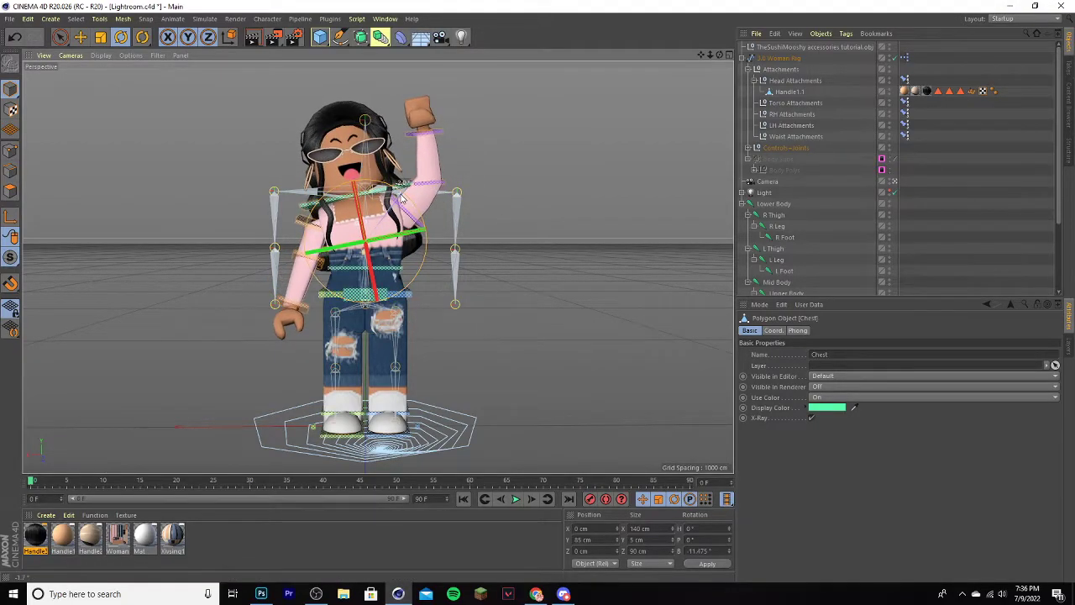
pyautogui.click(393, 217)
pyautogui.moveTo(386, 212); pyautogui.dragTo(391, 210)
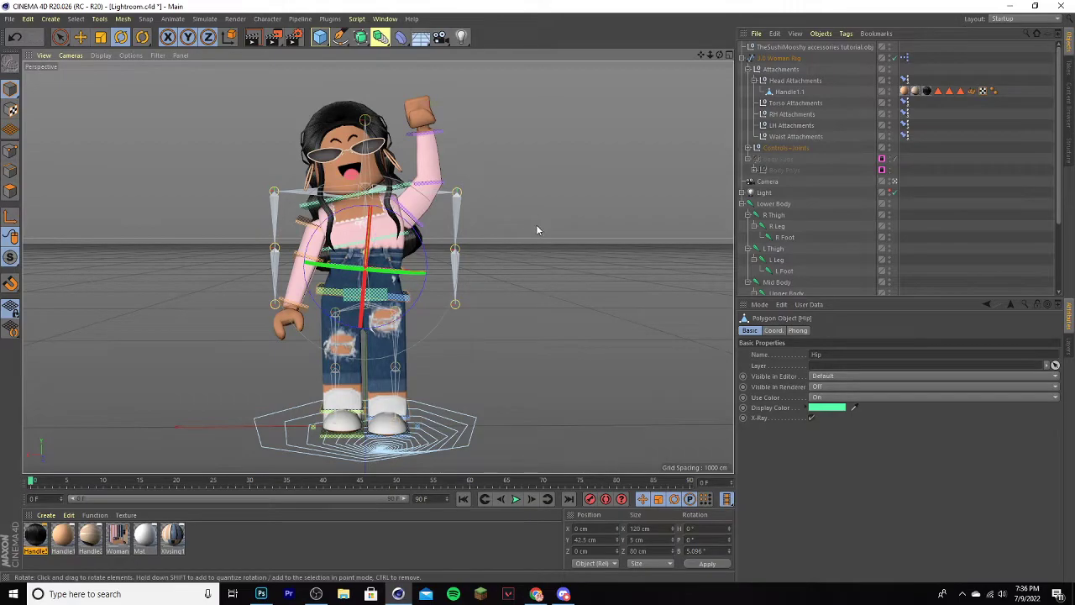
# Tilt the head slightly with the Neck control, undoing the rotations that turn it too far.
pyautogui.click(390, 165)
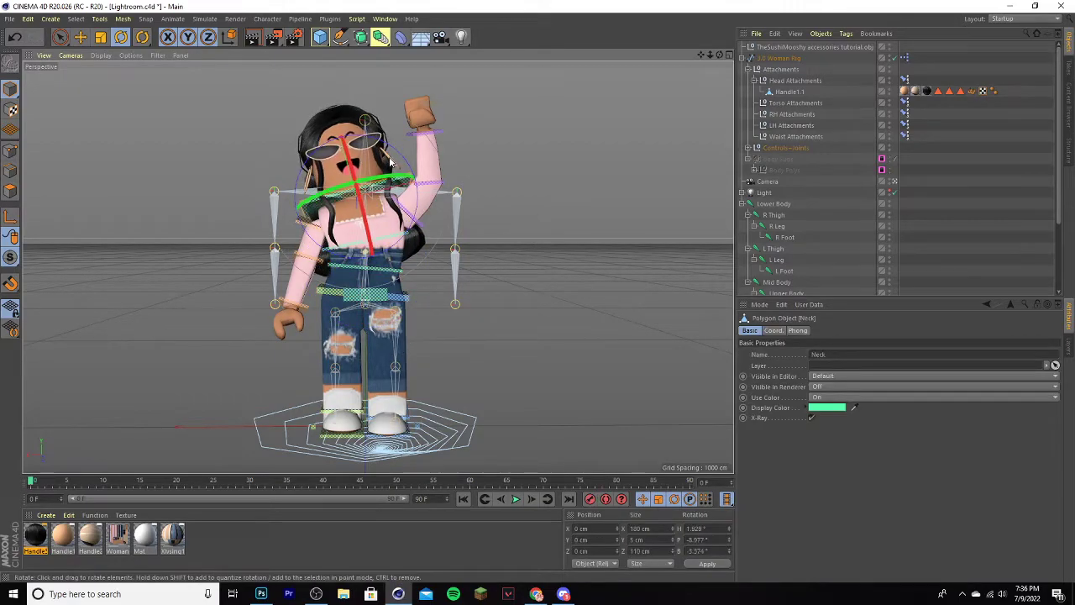
pyautogui.hotkey('ctrl', 'z')
pyautogui.moveTo(333, 179); pyautogui.dragTo(344, 156)
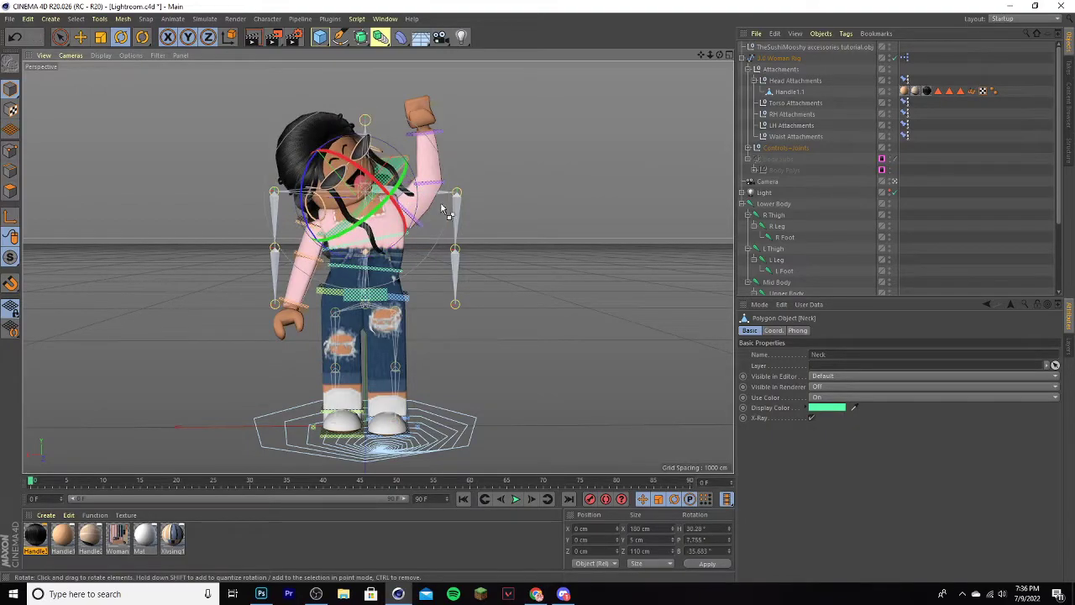
pyautogui.hotkey('ctrl', 'z')
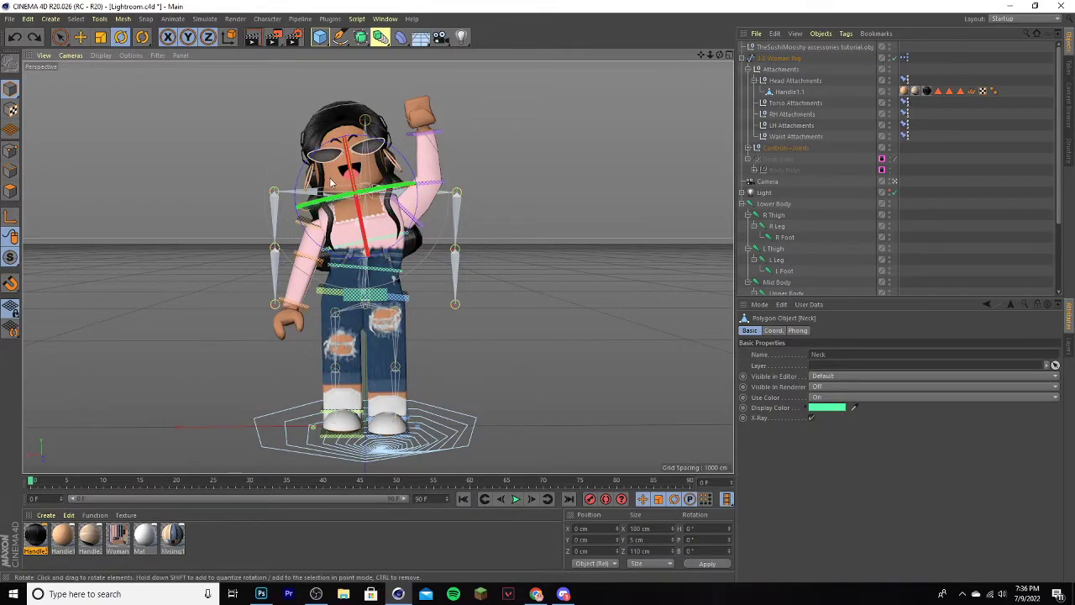
pyautogui.moveTo(385, 215); pyautogui.dragTo(374, 158)
pyautogui.click(313, 237)
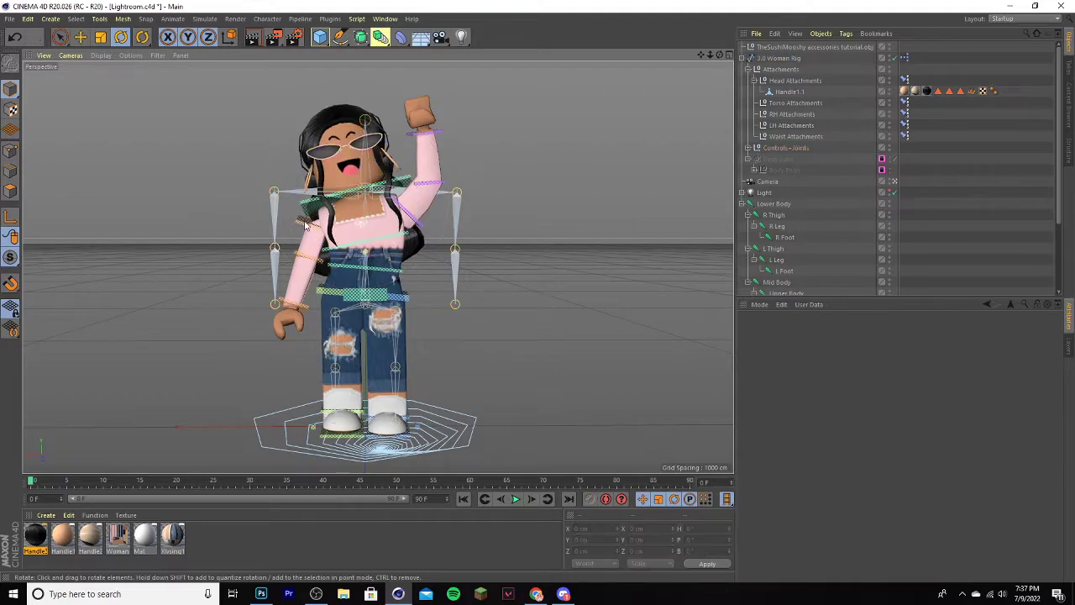
# Rotate the right arm with the R Shoulder control and bend the R Elbow control so the forearm swings in toward the hip.
pyautogui.click(306, 221)
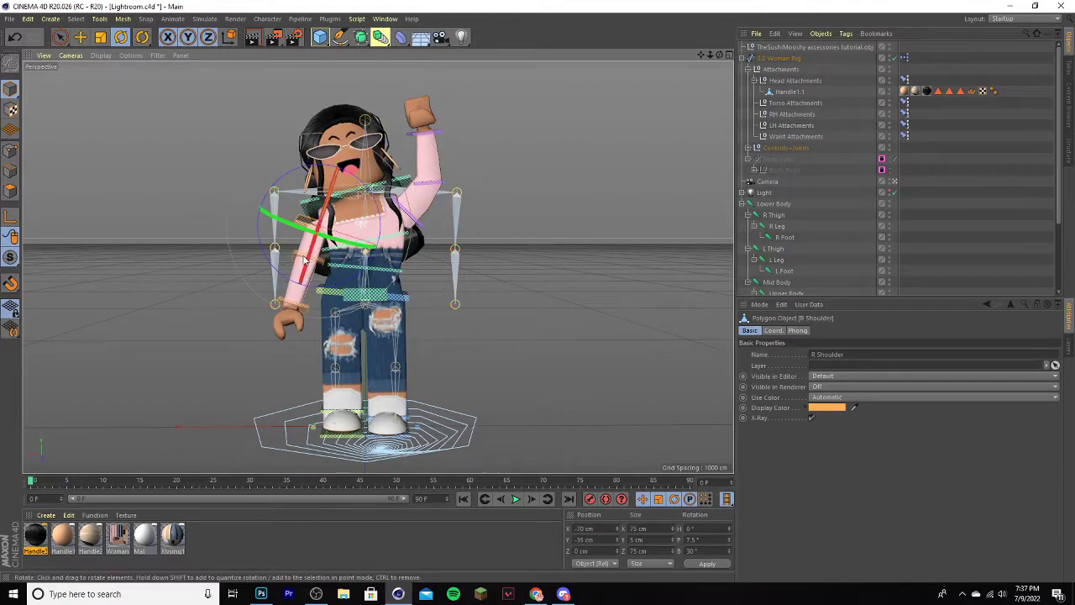
pyautogui.moveTo(304, 260); pyautogui.dragTo(357, 223)
pyautogui.click(588, 280)
pyautogui.click(299, 260)
pyautogui.hotkey('ctrl', 'z')
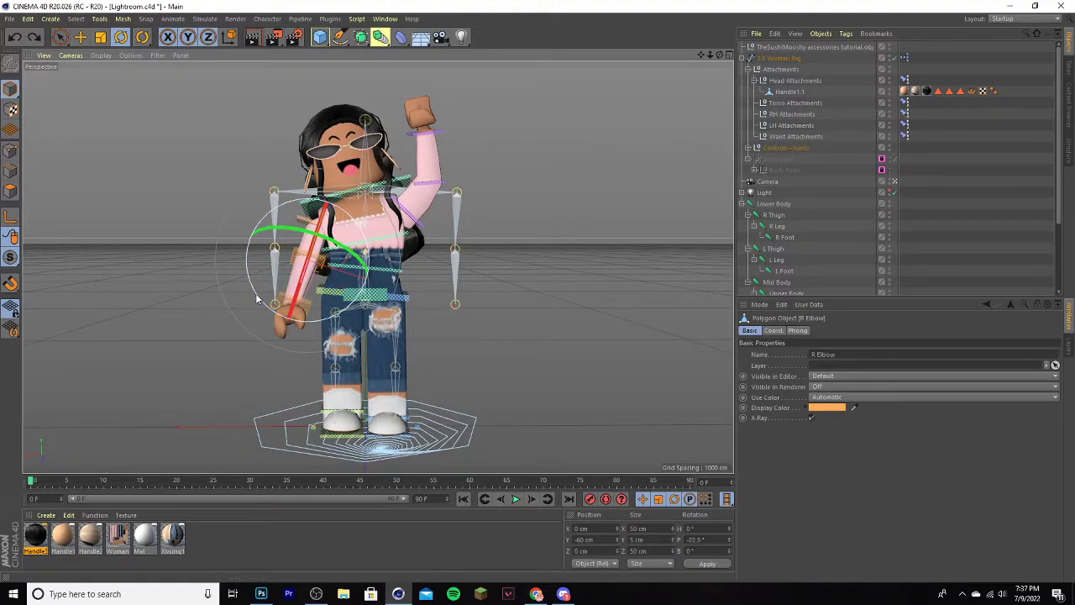
pyautogui.moveTo(258, 296); pyautogui.dragTo(287, 310)
# Rotate the R Shoulder control a few degrees more so the right elbow points outward and the hand rests beside the hip.
pyautogui.click(302, 219)
pyautogui.moveTo(285, 180); pyautogui.dragTo(288, 172)
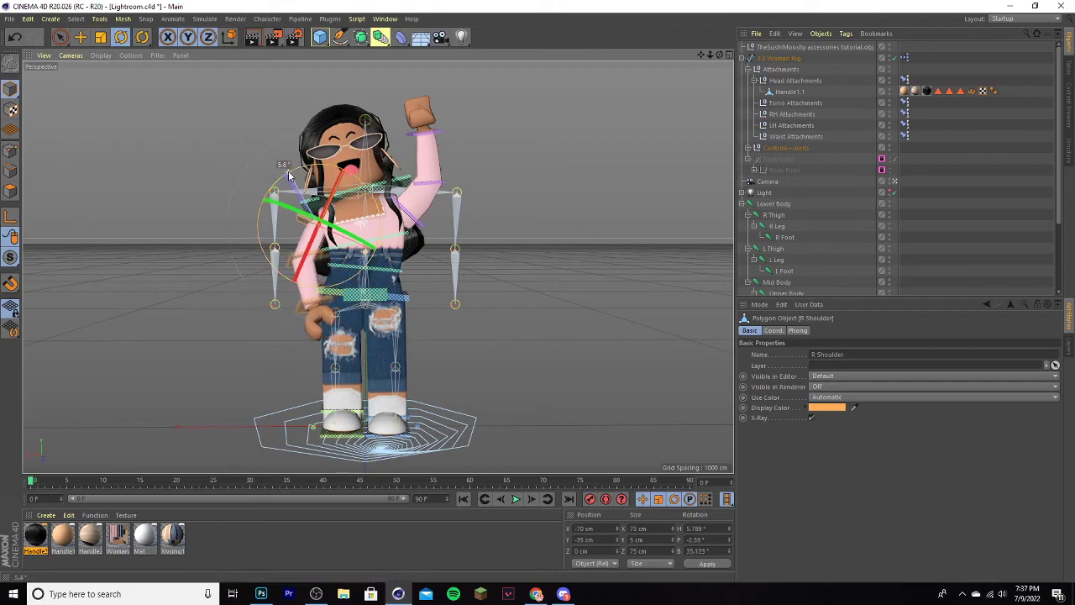
pyautogui.click(630, 273)
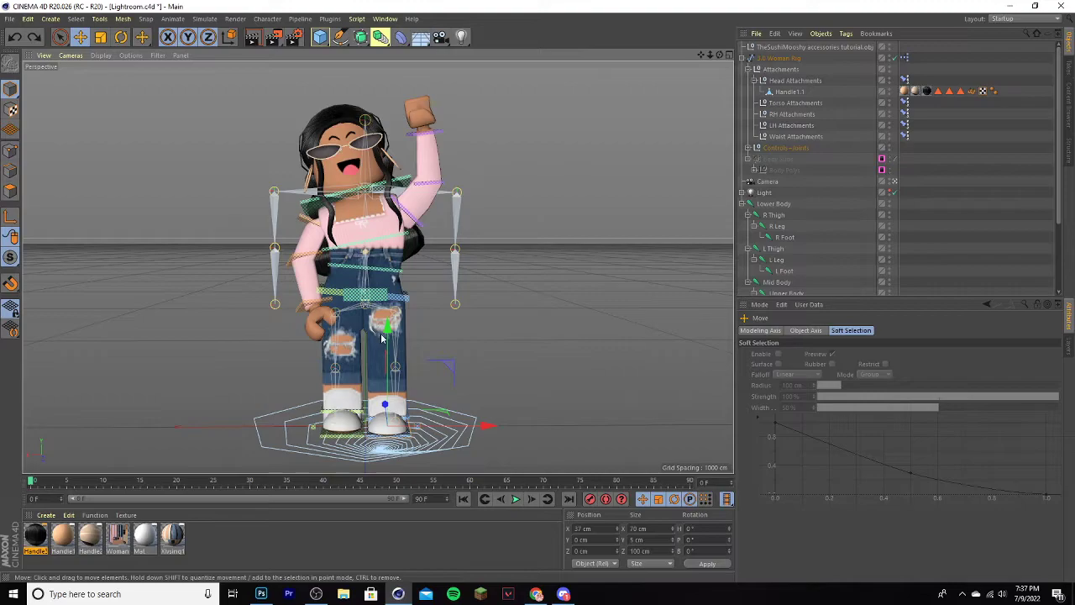
# Reposition the left foot slightly outward with its foot control so the legs stand apart.
pyautogui.click(535, 370)
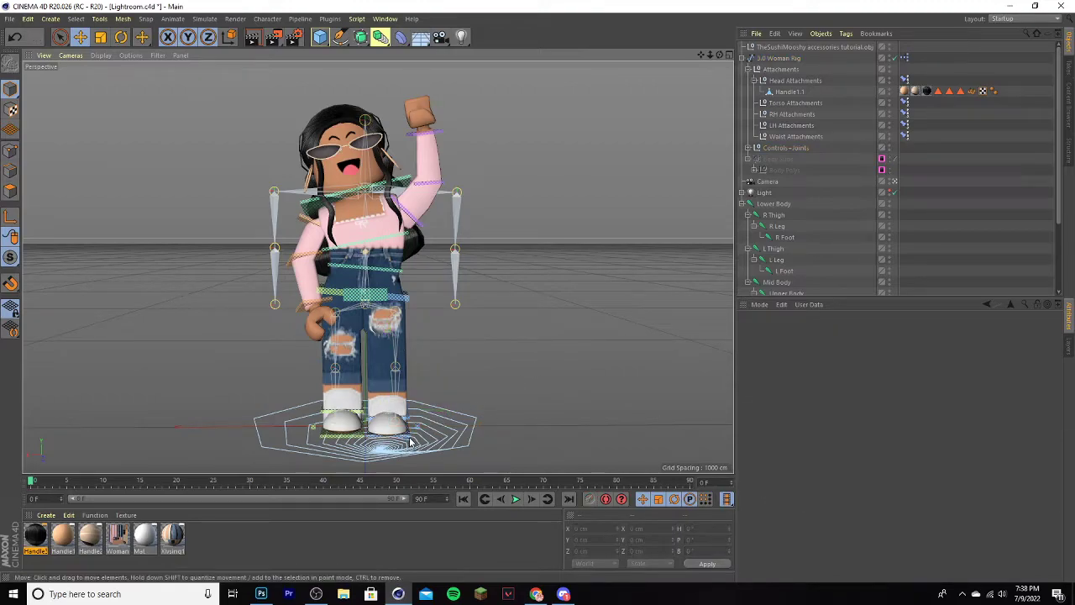
pyautogui.click(411, 442)
pyautogui.moveTo(397, 369); pyautogui.dragTo(383, 368)
pyautogui.moveTo(408, 425); pyautogui.dragTo(387, 405)
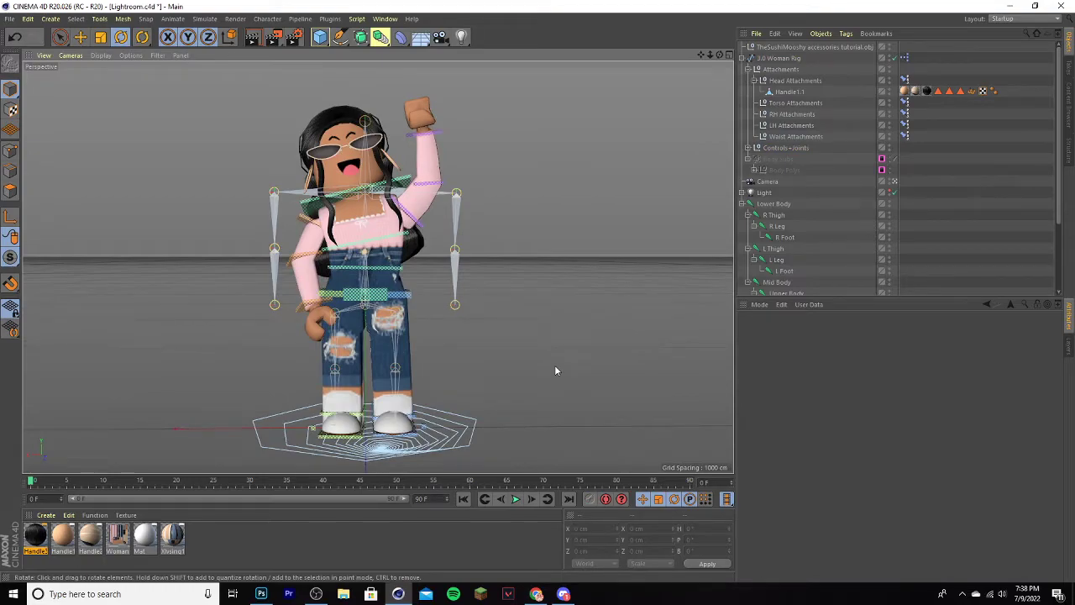
# Rotate the R Wrist control so the right hand turns in against the hip.
pyautogui.click(321, 324)
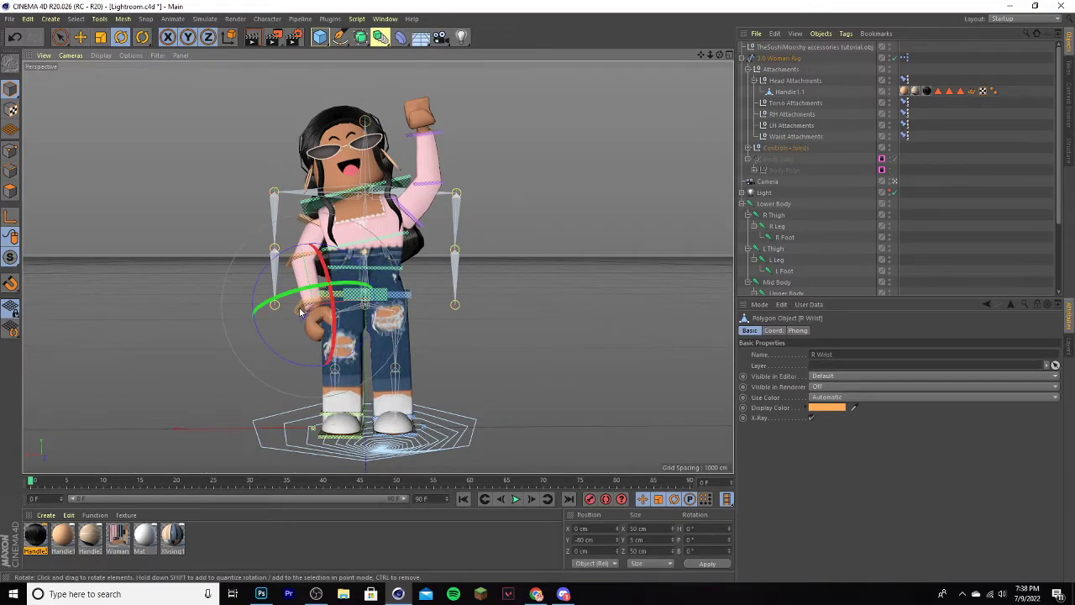
pyautogui.moveTo(300, 311); pyautogui.dragTo(397, 309)
pyautogui.click(571, 293)
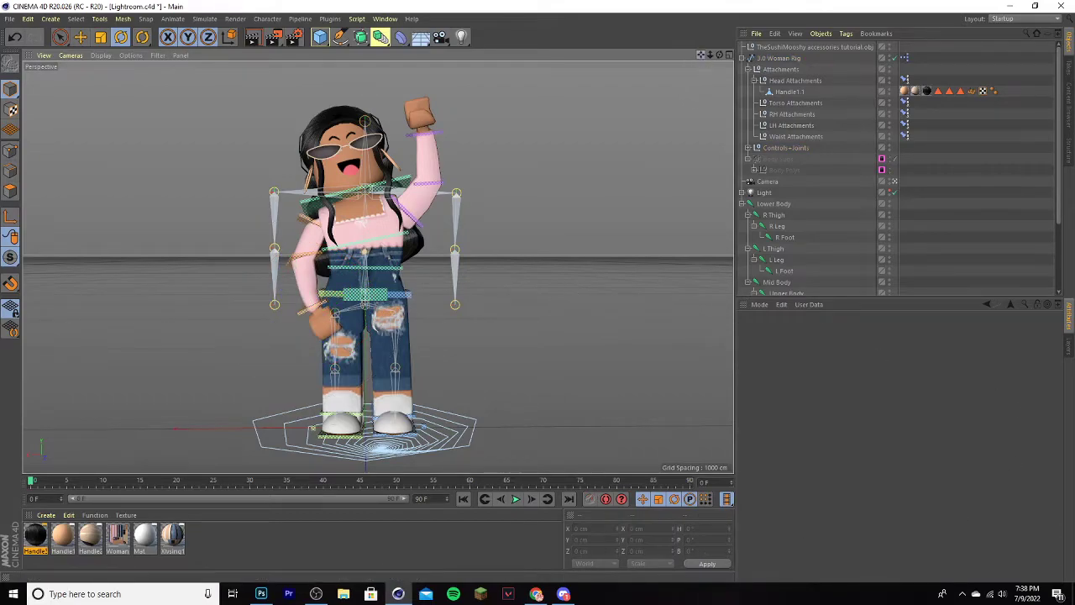
# Set the render's save file to "woman rig tutorial" in the GFX Stuff renders folder, and close the render settings.
pyautogui.moveTo(700, 55); pyautogui.dragTo(664, 110)
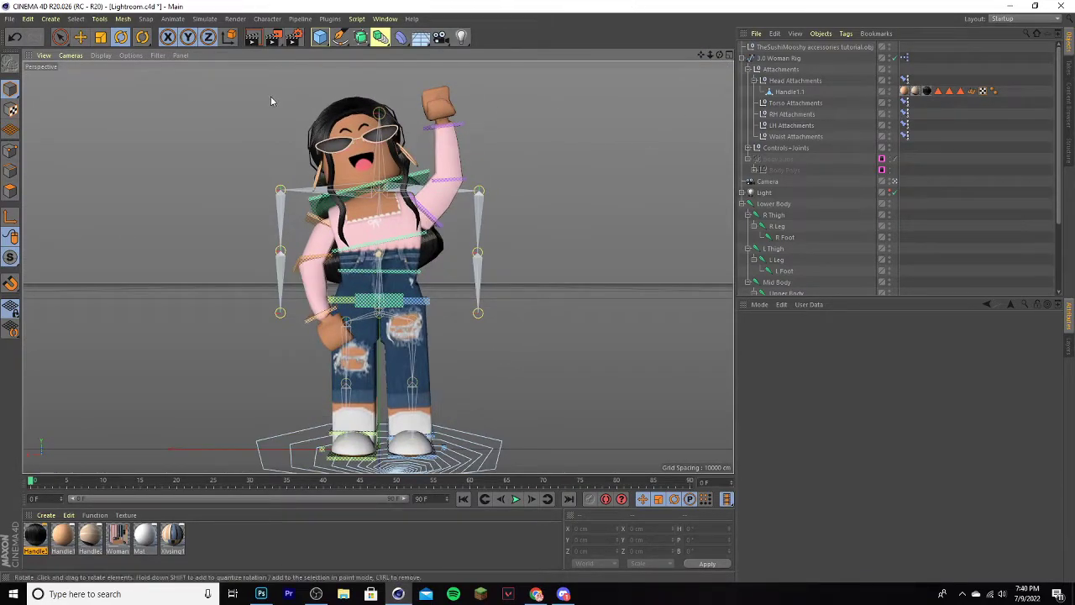
pyautogui.click(294, 44)
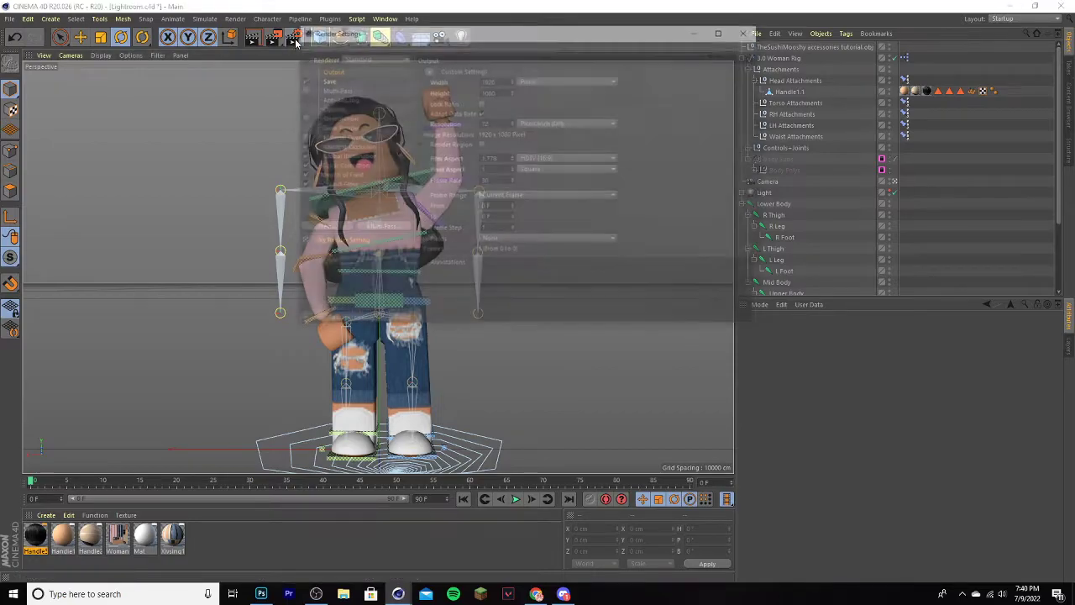
pyautogui.moveTo(410, 36); pyautogui.dragTo(417, 76)
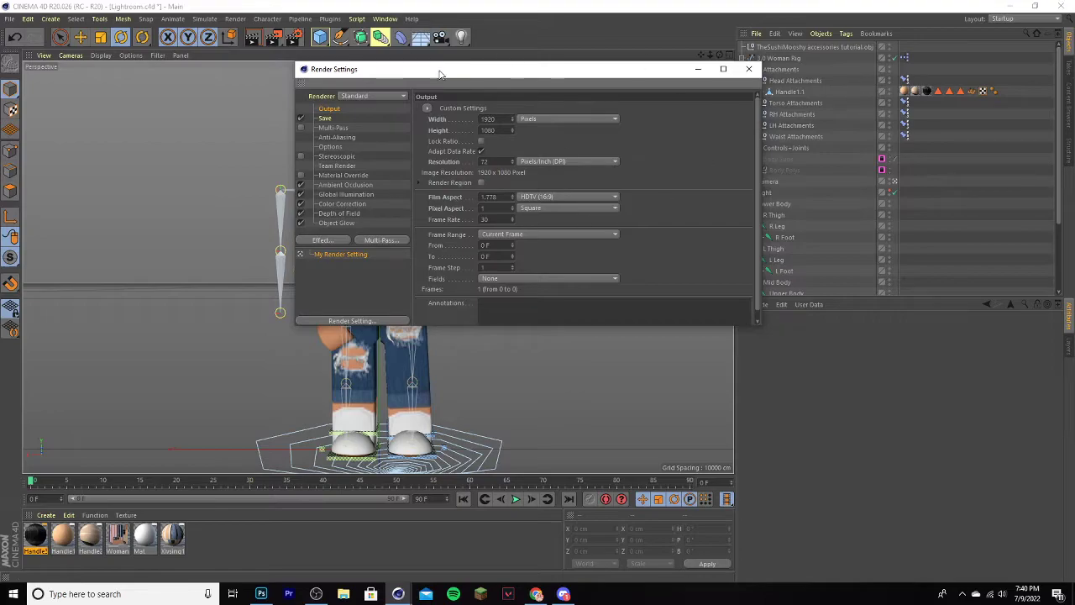
pyautogui.click(328, 118)
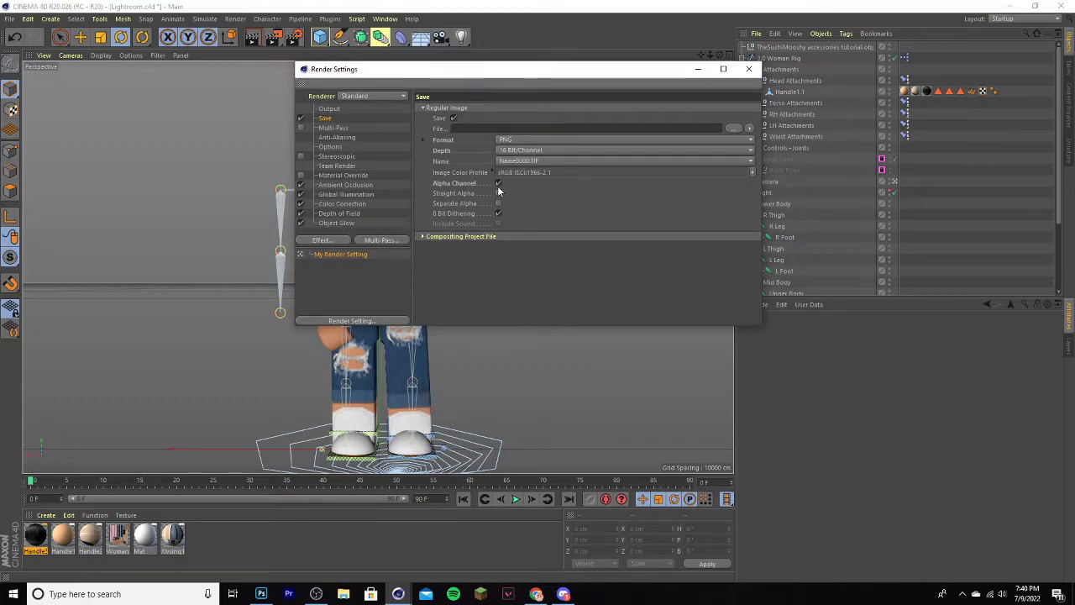
pyautogui.click(734, 129)
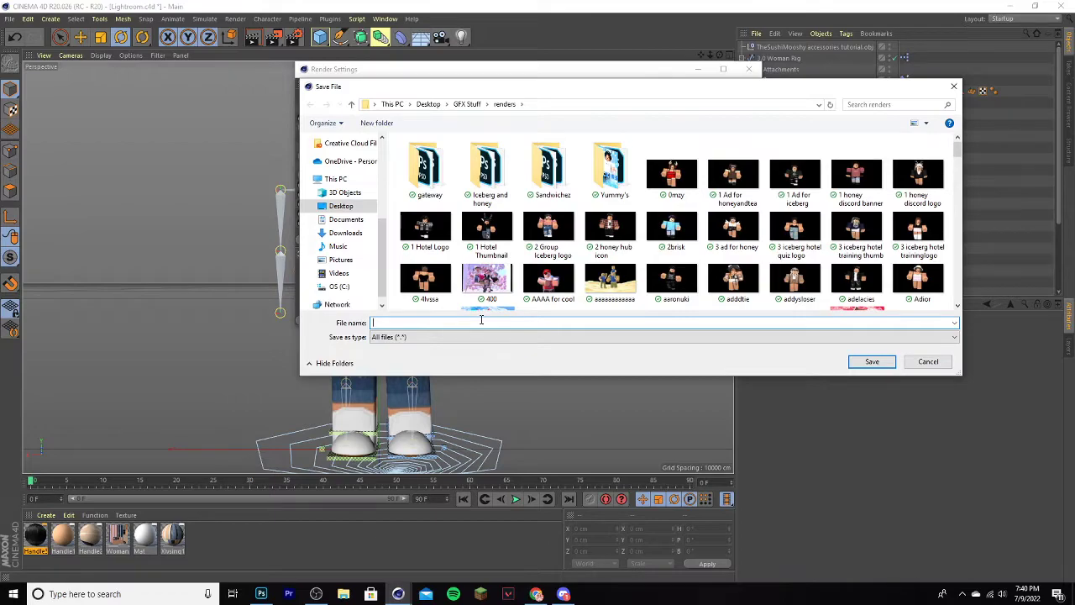
pyautogui.write('woman rig tutorial')
pyautogui.click(872, 361)
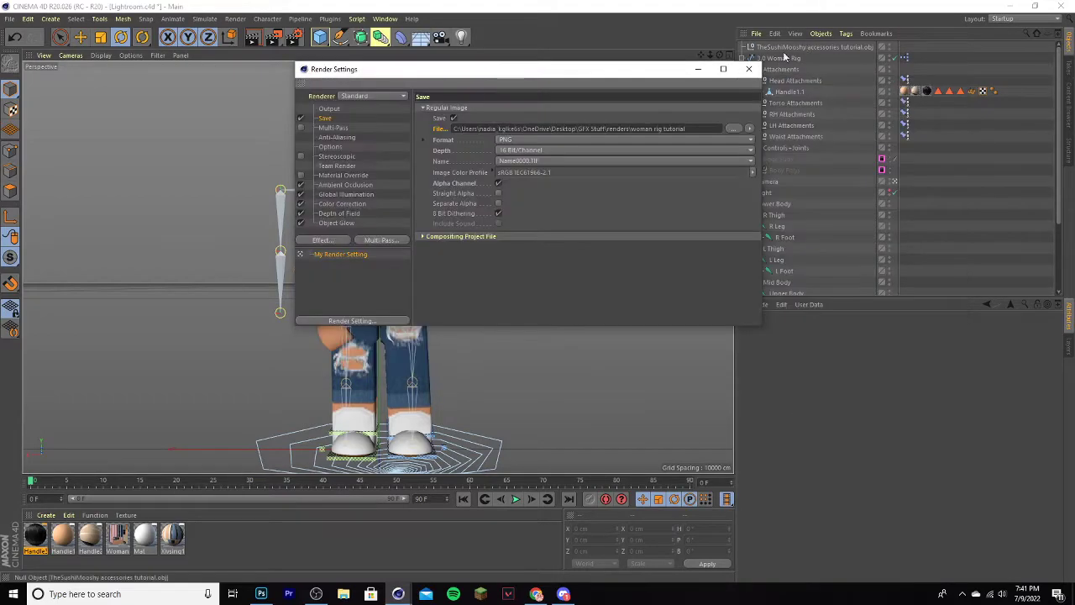
pyautogui.click(749, 69)
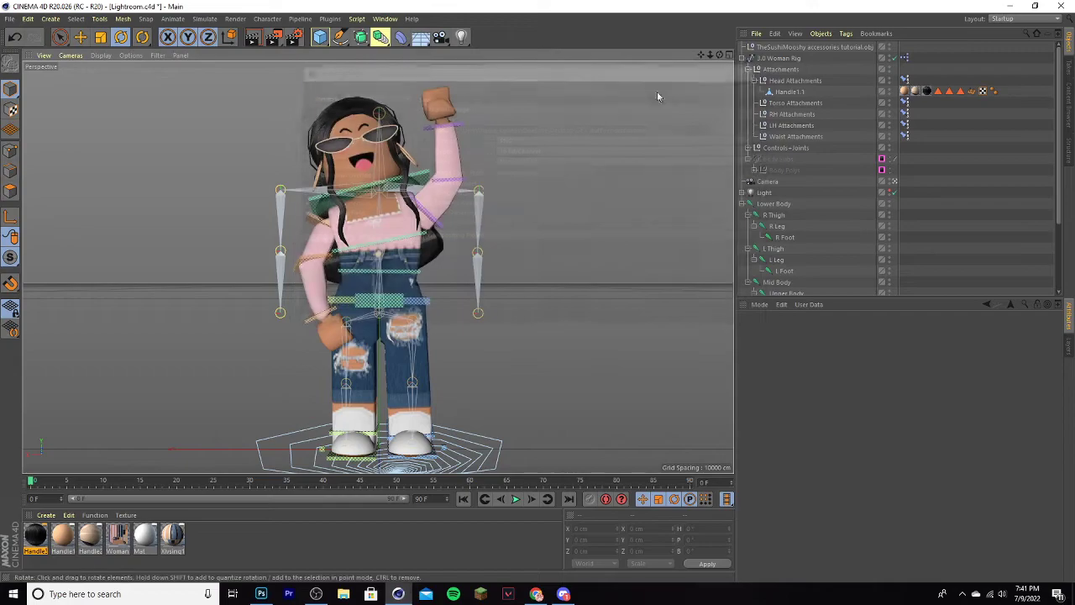
# Render previews of the posed character in the viewport to check the pose and lighting, and return to the normal view.
pyautogui.click(252, 40)
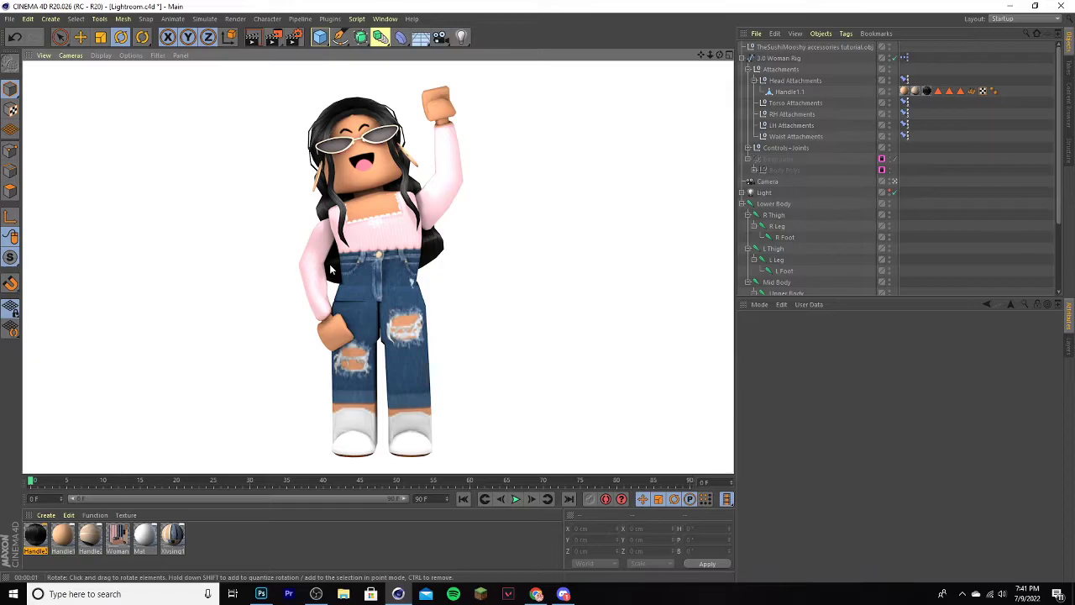
pyautogui.press('e')
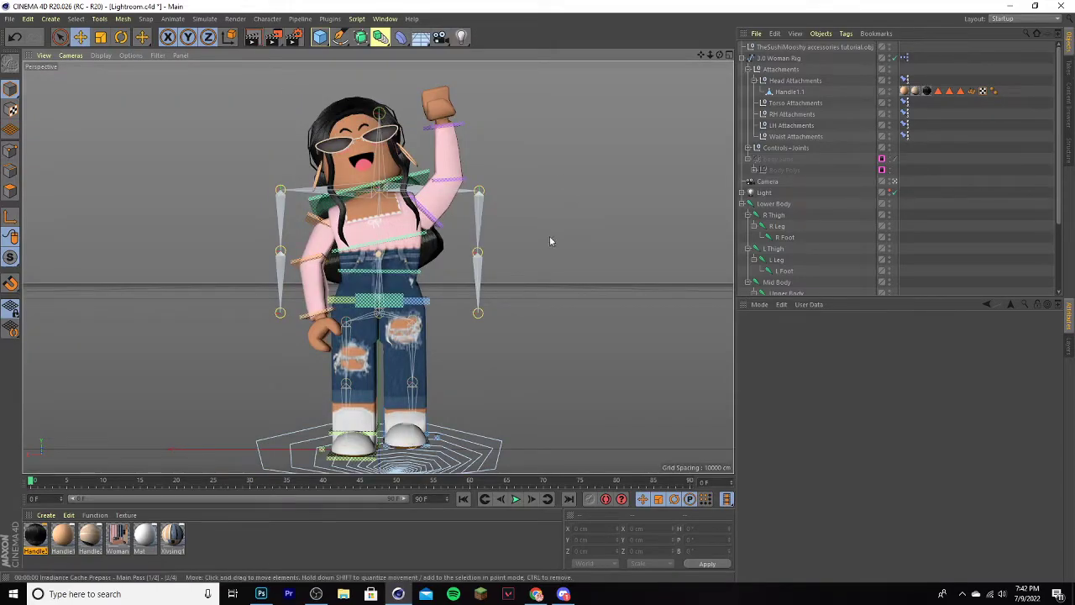
pyautogui.hotkey('ctrl', 'r')
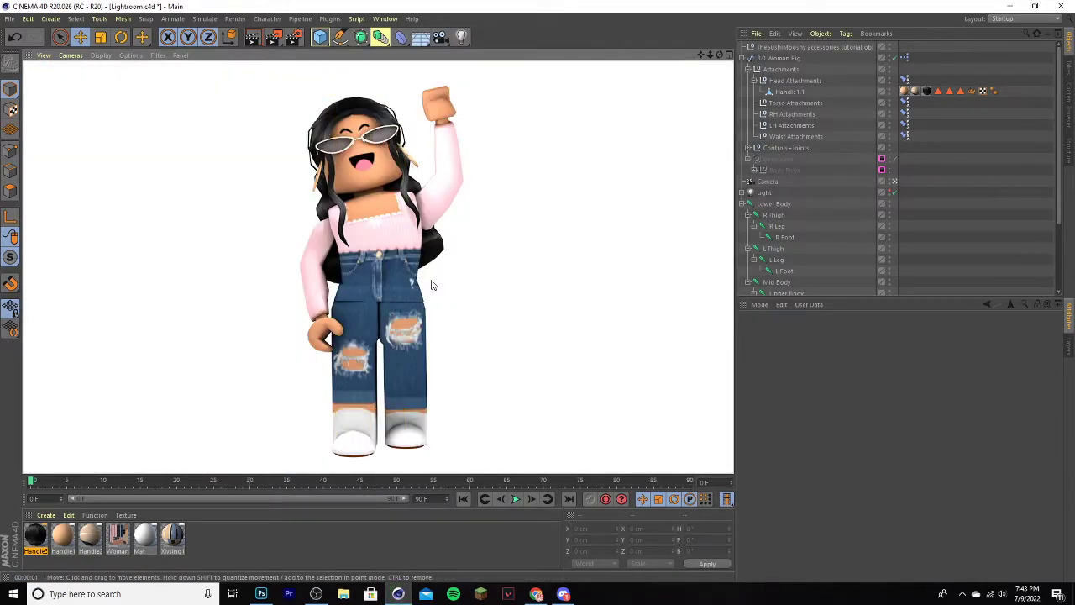
pyautogui.click(212, 98)
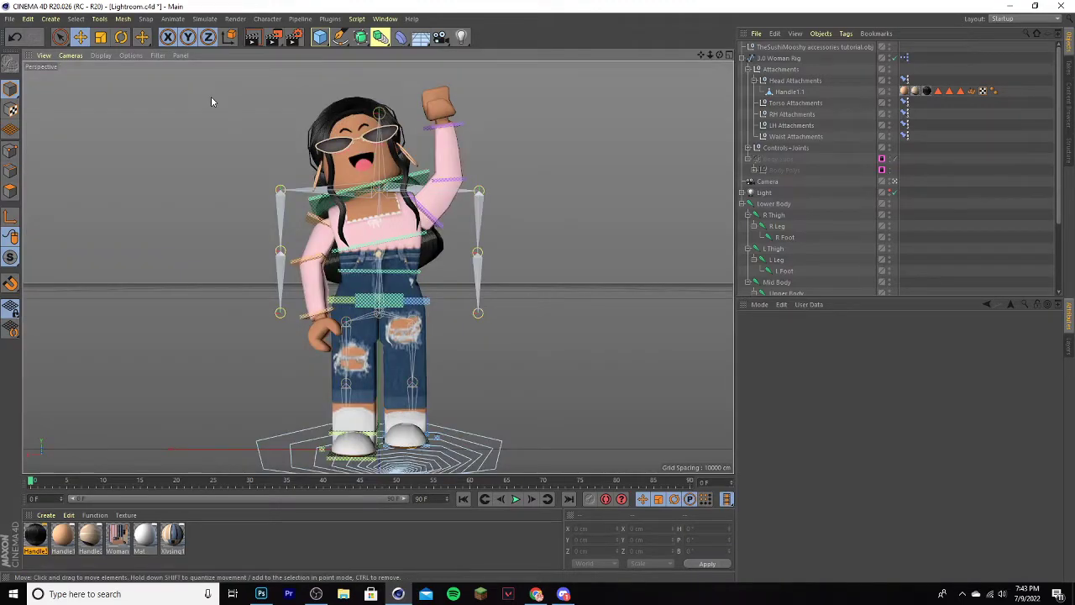
# Render the final image to the Picture Viewer and inspect the character's details up close.
pyautogui.click(274, 40)
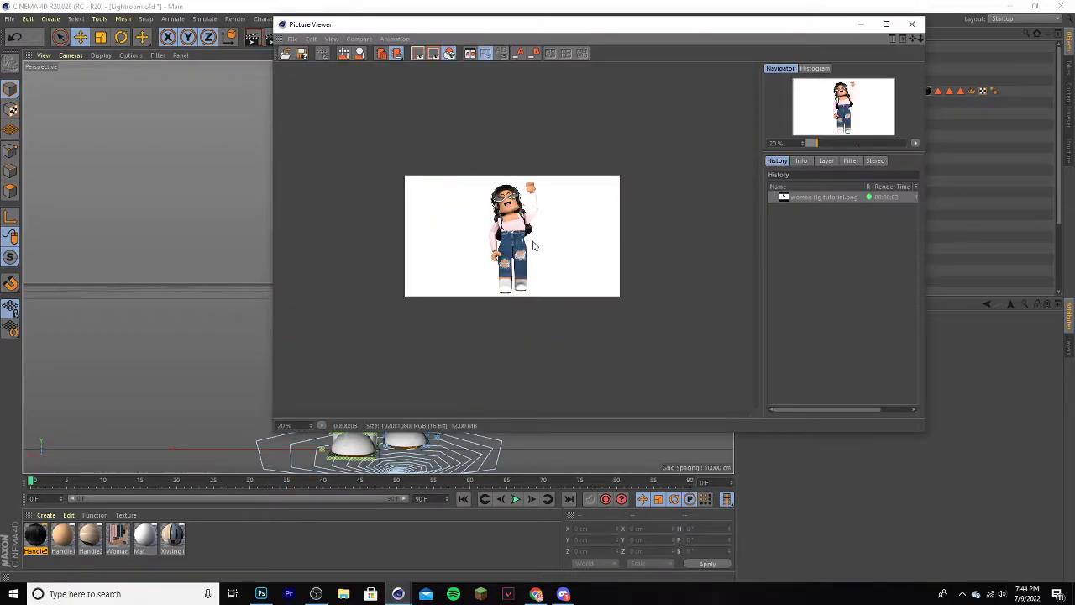
pyautogui.scroll(3, 533, 238)
pyautogui.scroll(-3, 576, 206)
pyautogui.scroll(2, 575, 206)
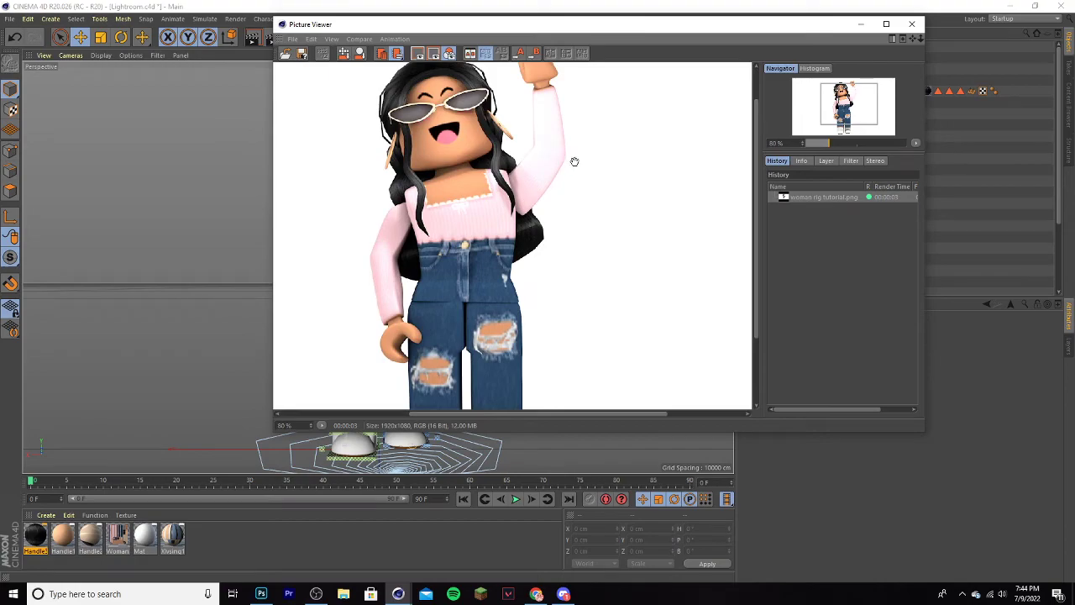
pyautogui.scroll(-2, 575, 161)
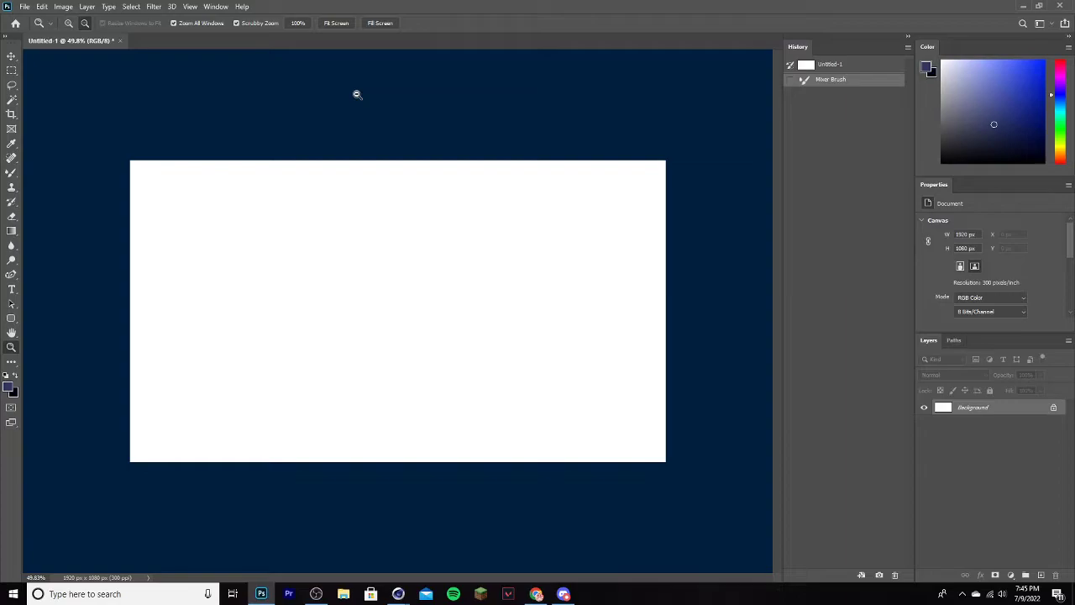
# Find the "woman rig tutorial" render in the renders folder and open it as its own document.
pyautogui.press('v')
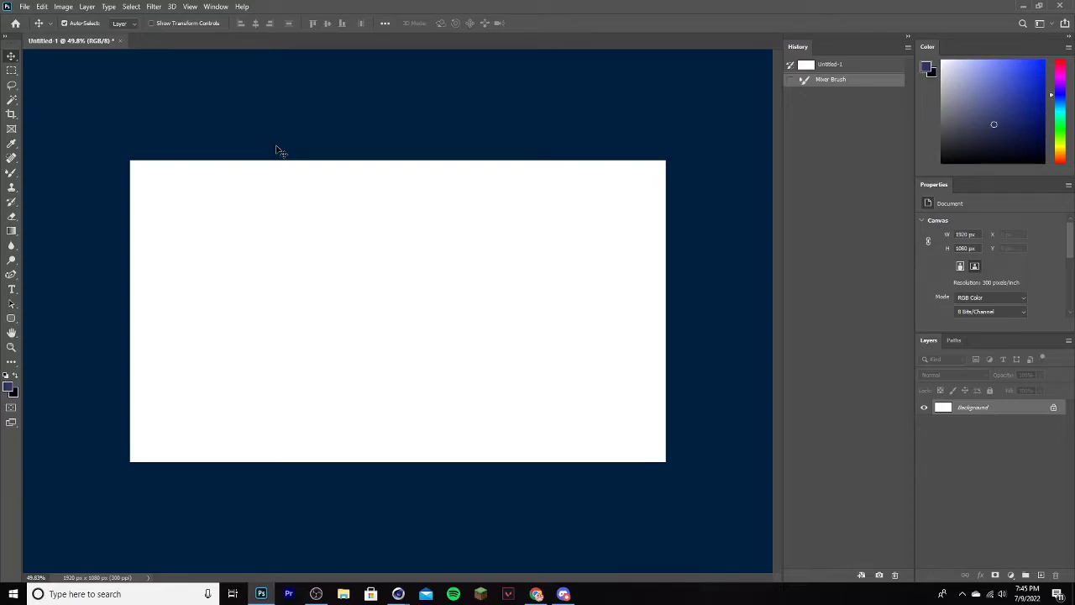
pyautogui.click(25, 6)
pyautogui.click(37, 26)
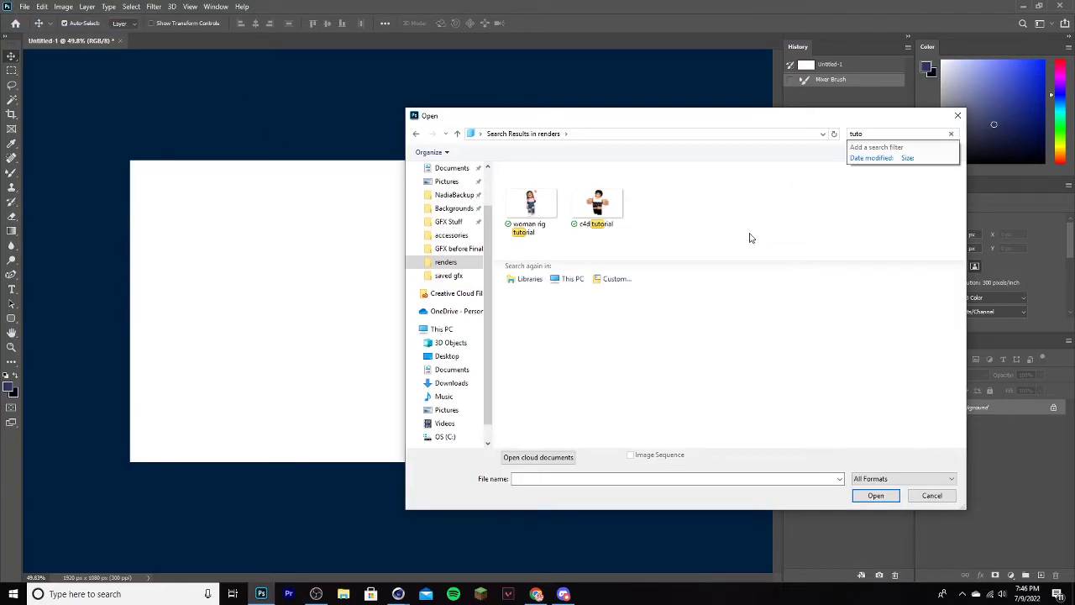
pyautogui.doubleClick(538, 204)
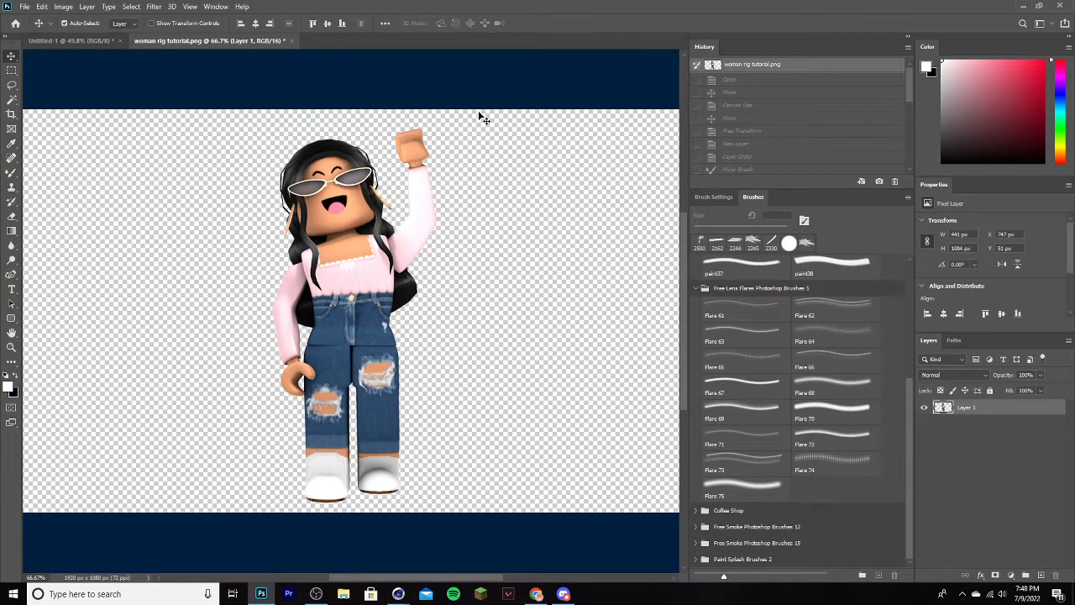
# Resize the render's canvas to 1000 by 1000 pixels and accept the clipping.
pyautogui.click(63, 6)
pyautogui.click(82, 100)
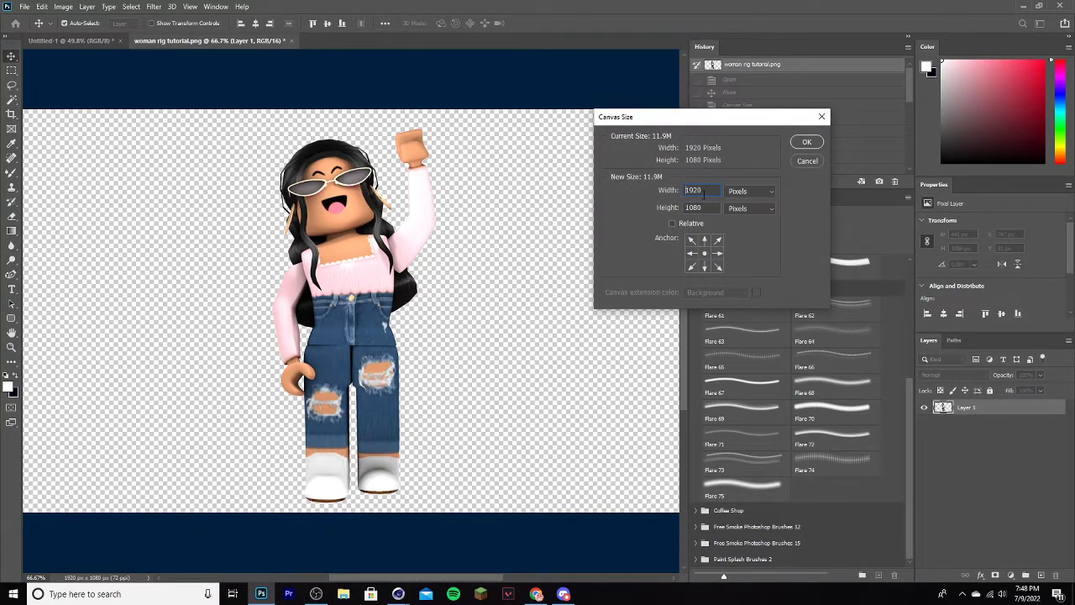
pyautogui.write('1000')
pyautogui.press('Tab')
pyautogui.press('Tab')
pyautogui.press('Return')
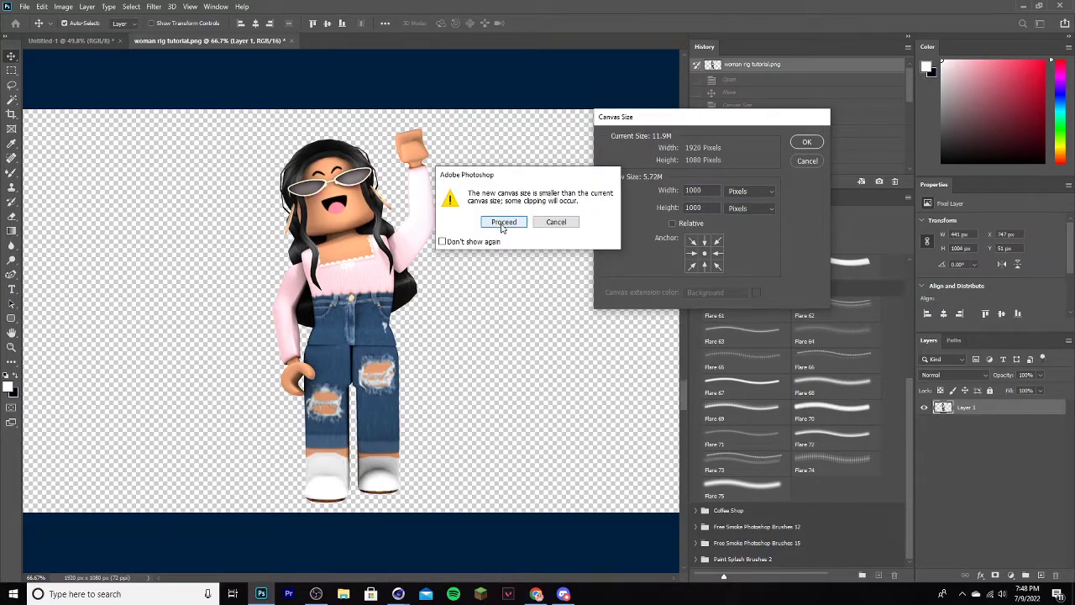
pyautogui.click(504, 224)
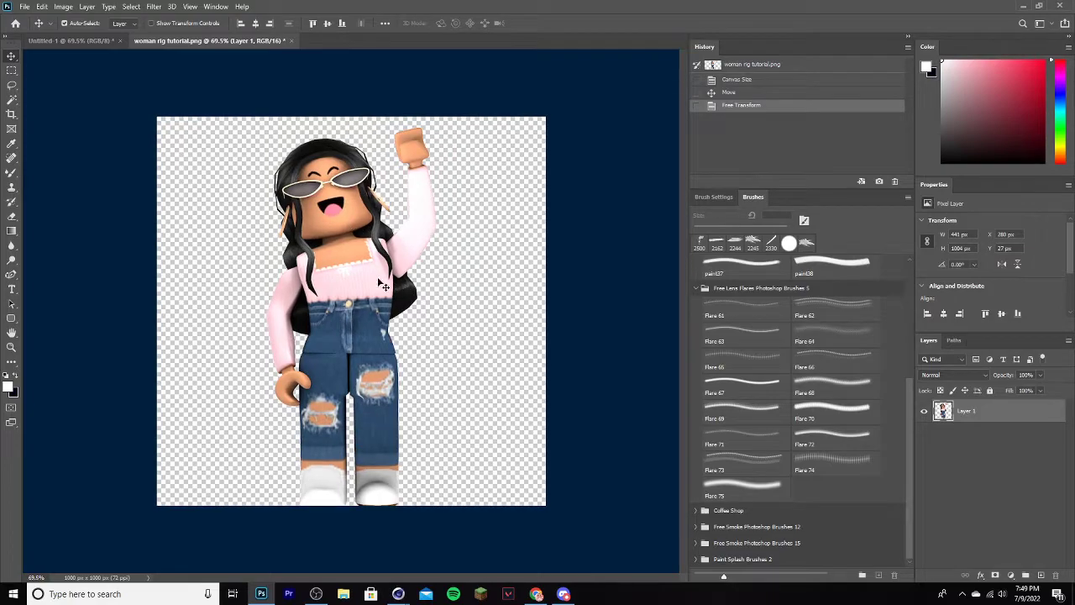
# Reposition the character on the square canvas and add a new empty layer beneath the character layer.
pyautogui.moveTo(380, 281); pyautogui.dragTo(334, 276)
pyautogui.click(1040, 575)
pyautogui.moveTo(1008, 417); pyautogui.dragTo(1008, 441)
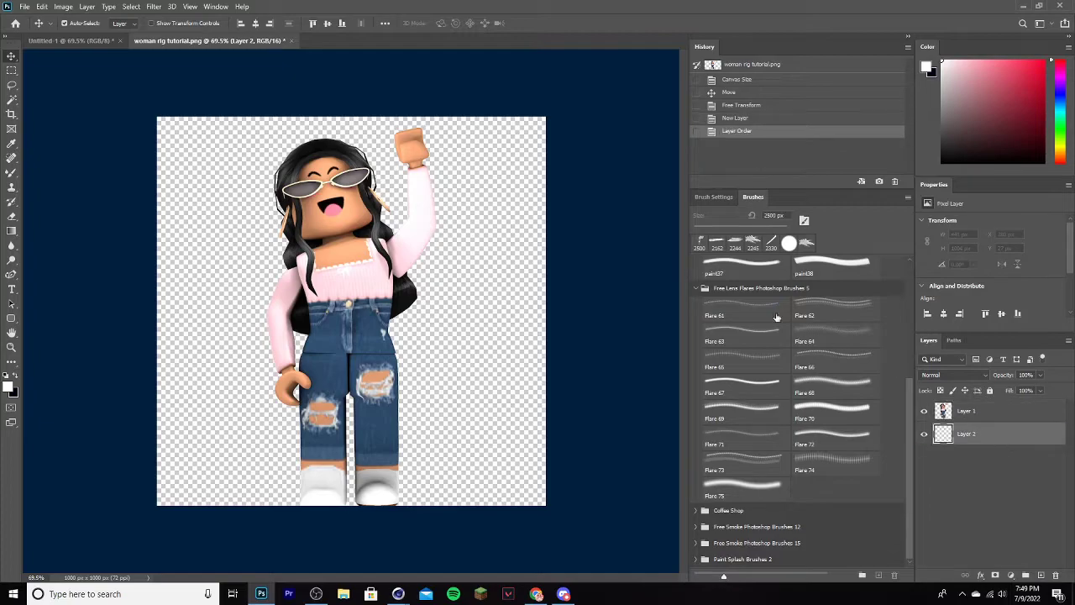
# Sample the light pink from the character's top and paint the whole background layer with it using the Mixer Brush.
pyautogui.press('b')
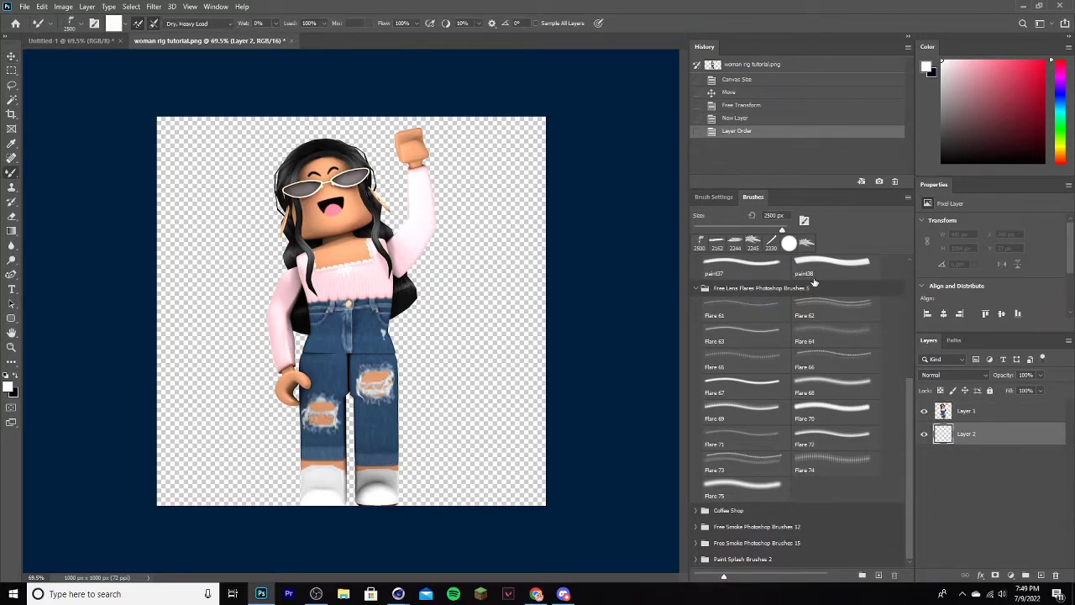
pyautogui.click(813, 281)
pyautogui.press('i')
pyautogui.moveTo(373, 276); pyautogui.dragTo(384, 263)
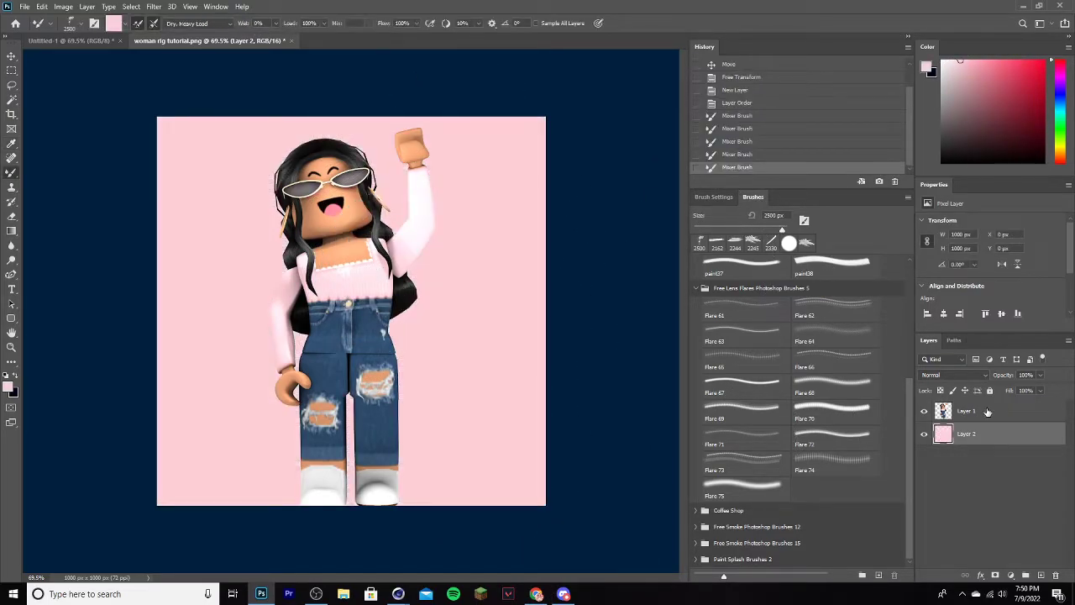